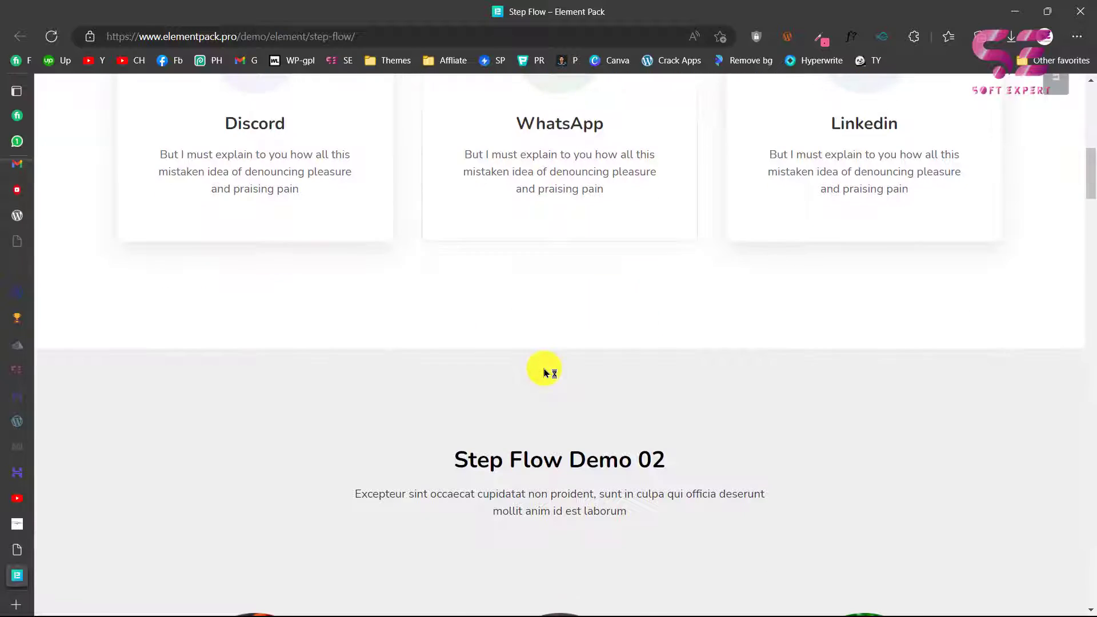
Step: Examine the Step Flow widget examples, Demo 01 through Demo 08, on the Element Pack demo page
{"action": "scroll", "coordinate": [544, 372], "scroll_direction": "down", "scroll_amount": 15}
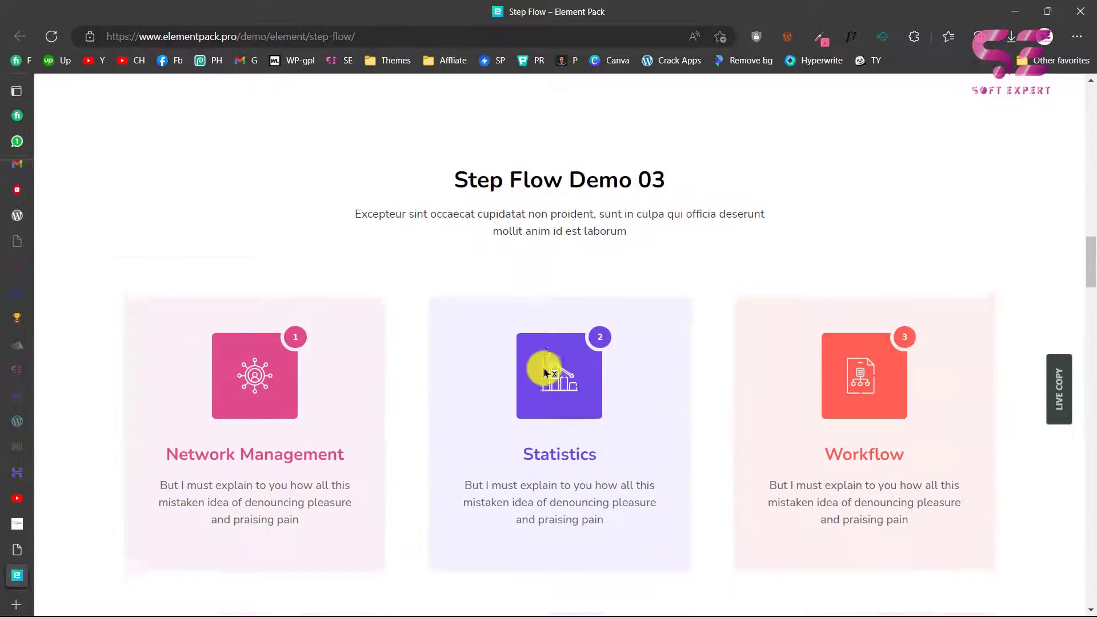
{"action": "scroll", "coordinate": [544, 372], "scroll_direction": "down", "scroll_amount": 15}
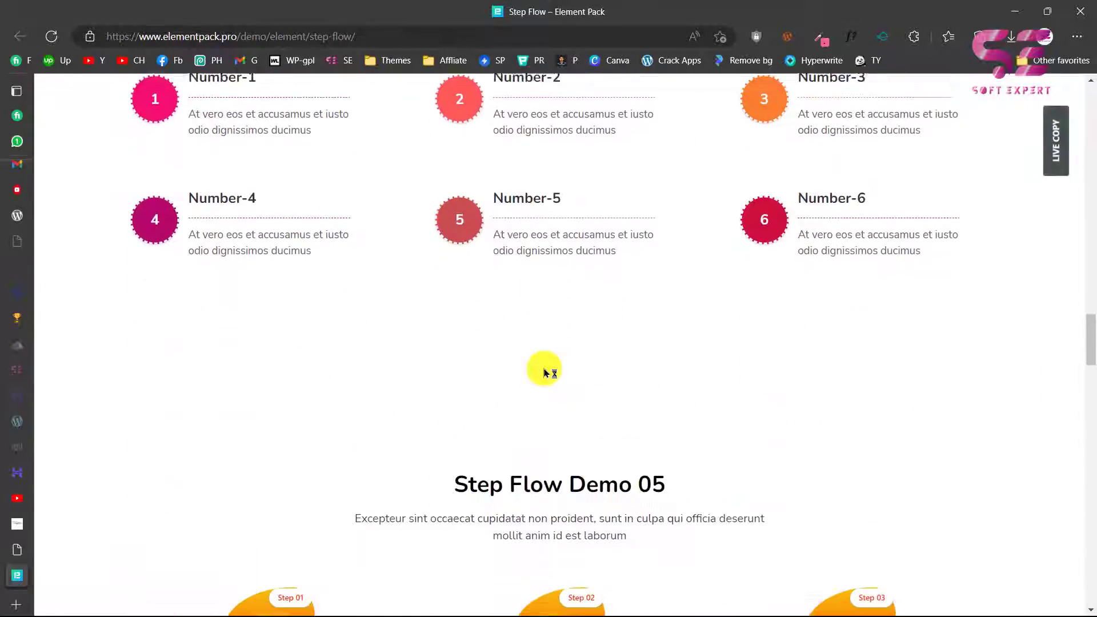
{"action": "scroll", "coordinate": [547, 372], "scroll_direction": "down", "scroll_amount": 10}
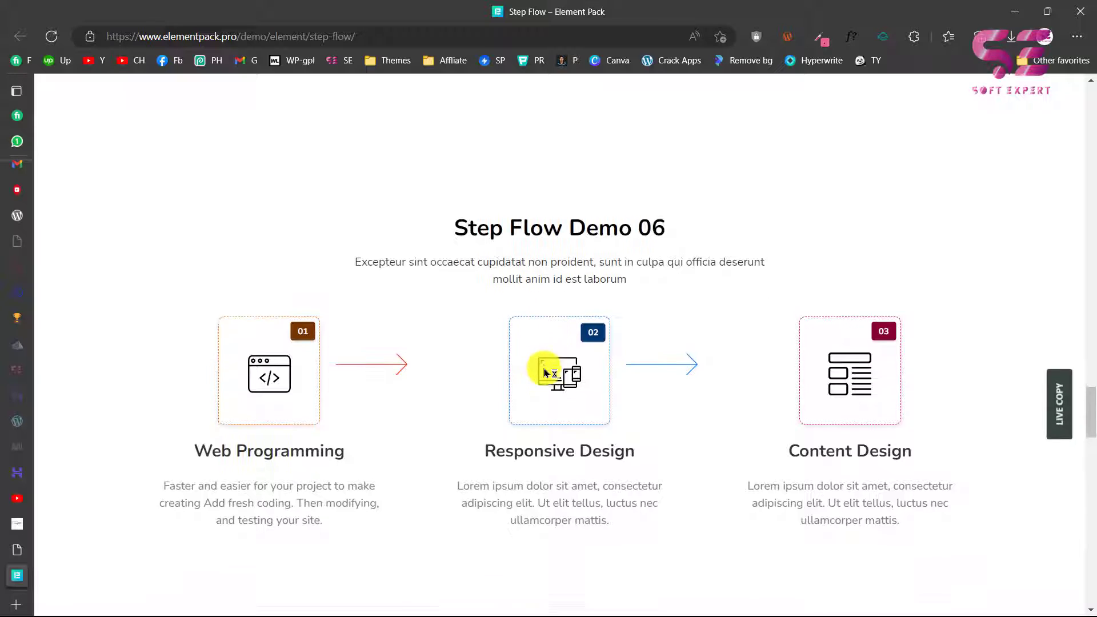
{"action": "scroll", "coordinate": [547, 373], "scroll_direction": "down", "scroll_amount": 10}
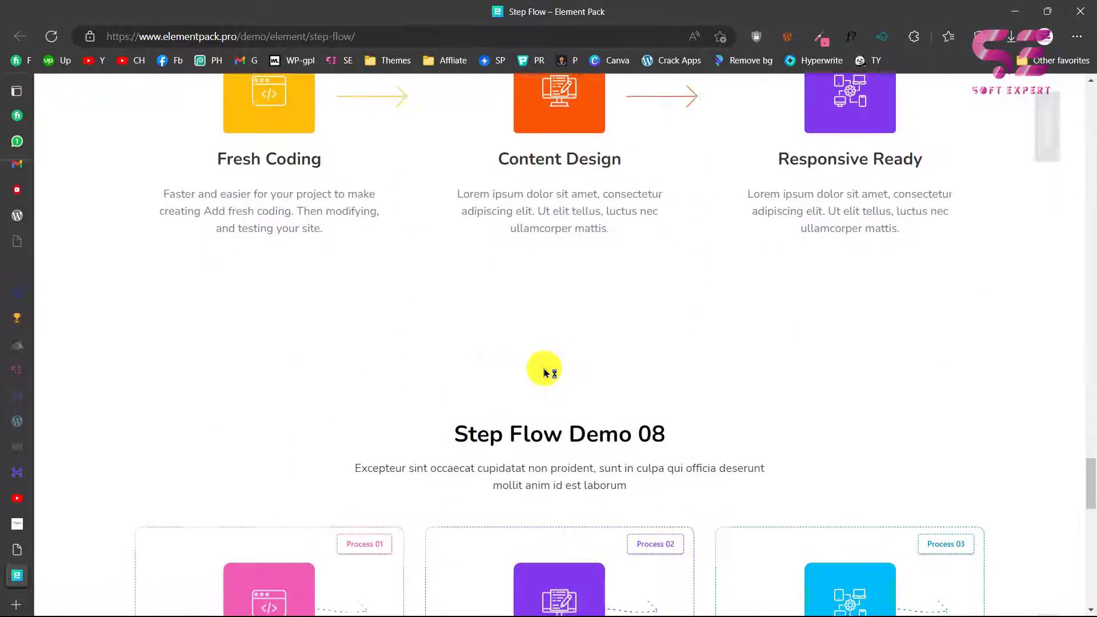
{"action": "scroll", "coordinate": [544, 372], "scroll_direction": "down", "scroll_amount": 1}
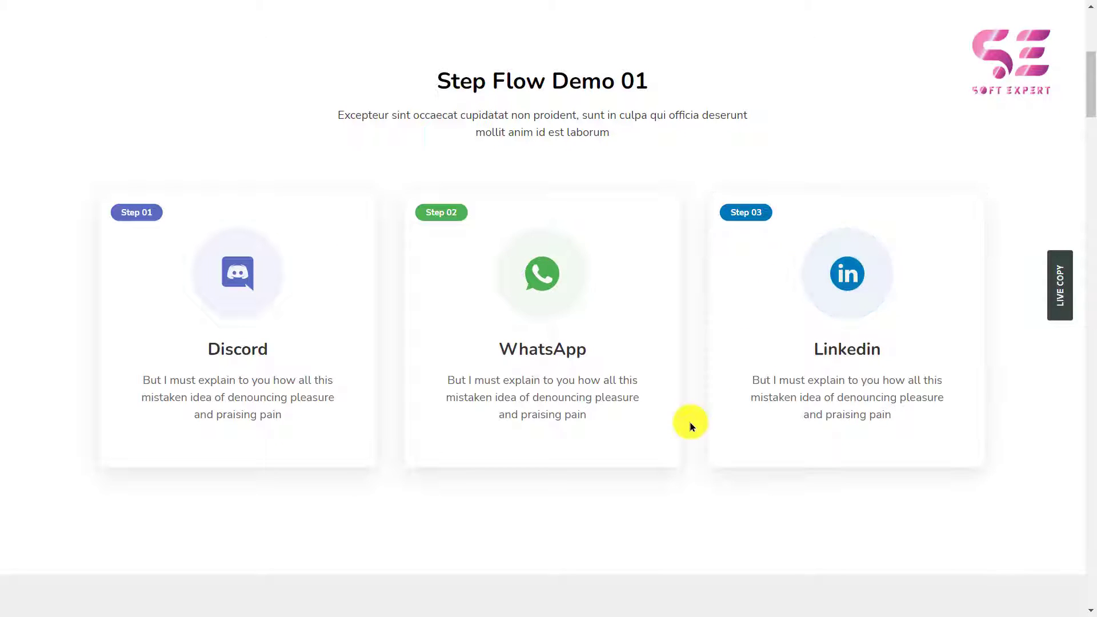
{"action": "scroll", "coordinate": [691, 424], "scroll_direction": "down", "scroll_amount": 8}
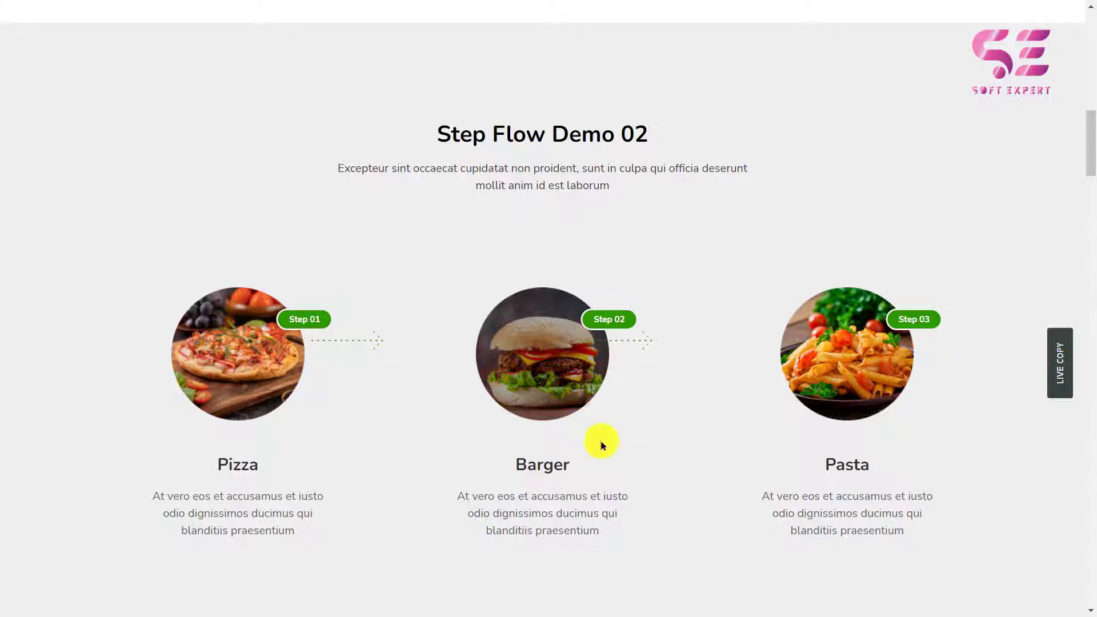
{"action": "scroll", "coordinate": [584, 421], "scroll_direction": "down", "scroll_amount": 10}
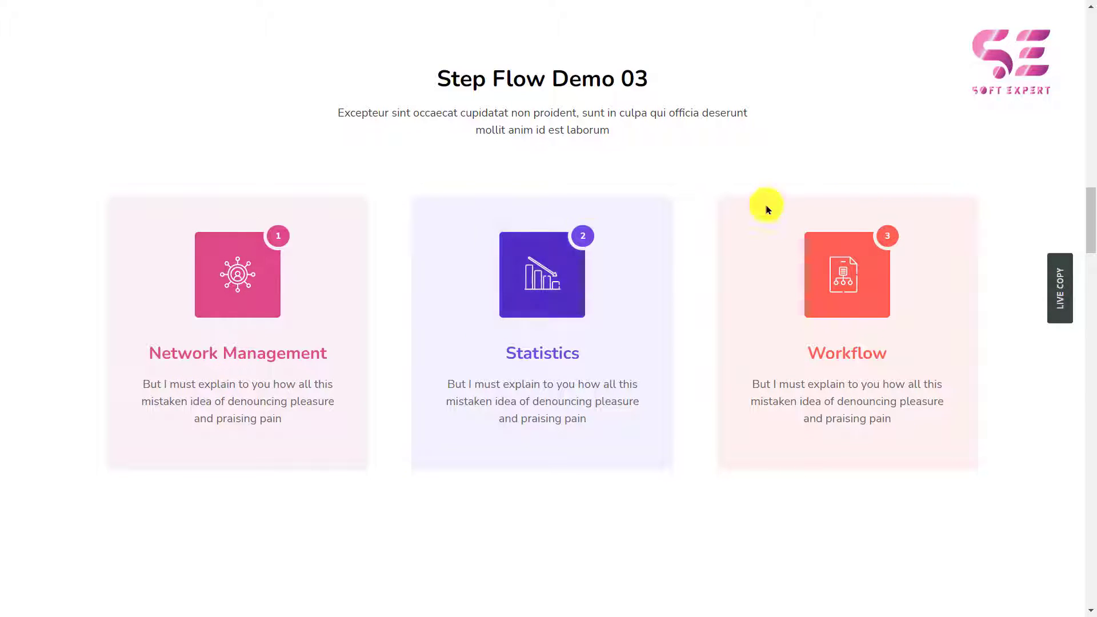
{"action": "scroll", "coordinate": [740, 292], "scroll_direction": "down", "scroll_amount": 7}
{"action": "scroll", "coordinate": [740, 290], "scroll_direction": "down", "scroll_amount": 2}
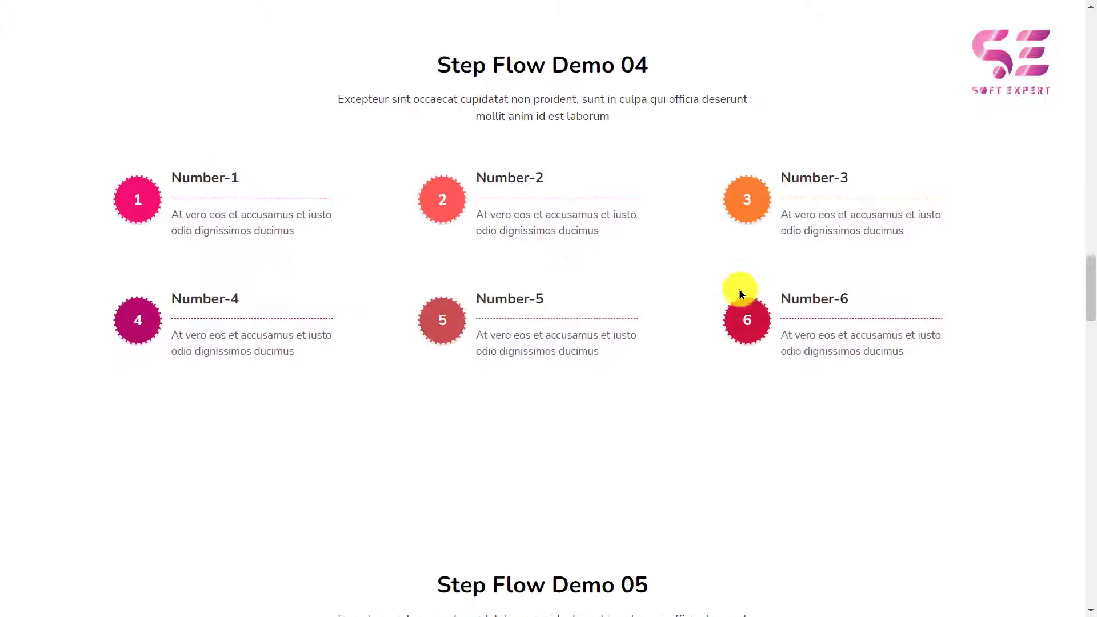
{"action": "scroll", "coordinate": [737, 288], "scroll_direction": "up", "scroll_amount": 1}
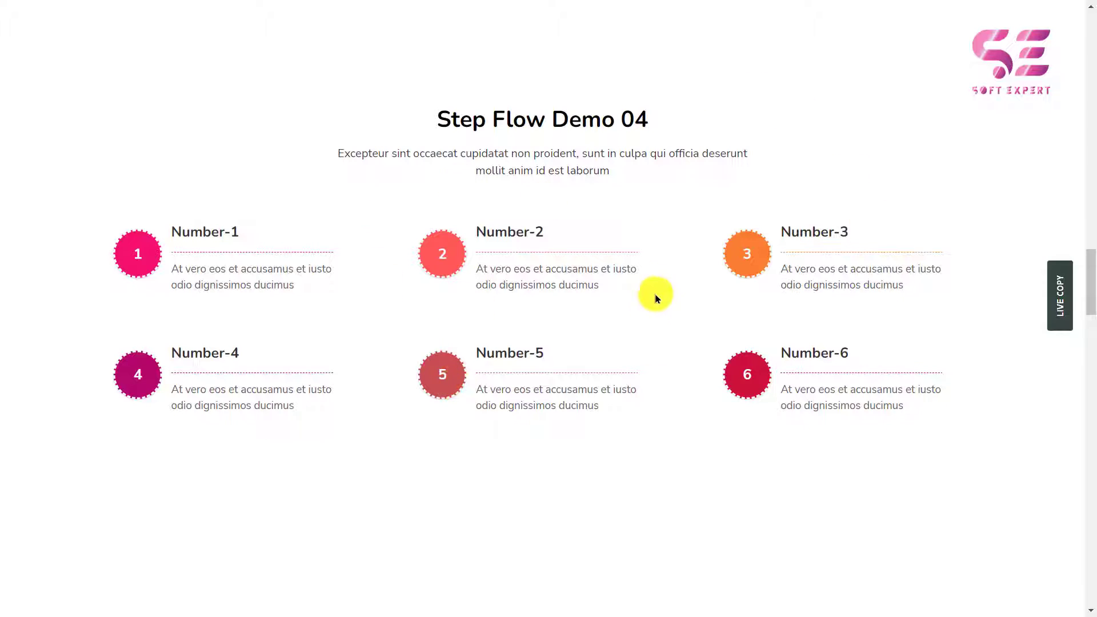
{"action": "scroll", "coordinate": [649, 307], "scroll_direction": "down", "scroll_amount": 8}
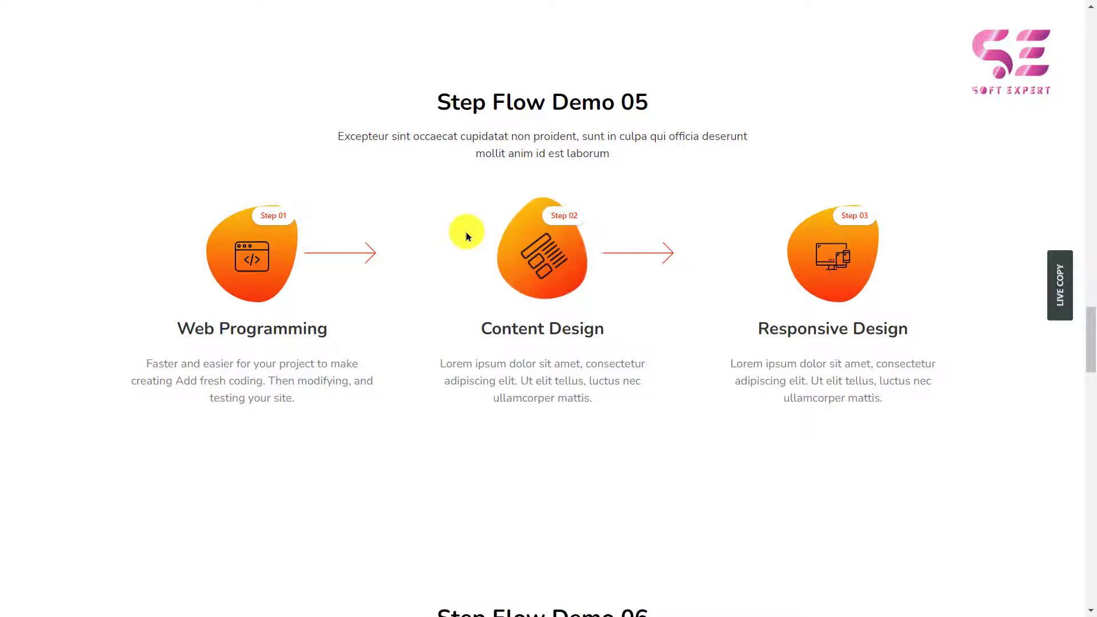
{"action": "scroll", "coordinate": [723, 340], "scroll_direction": "down", "scroll_amount": 9}
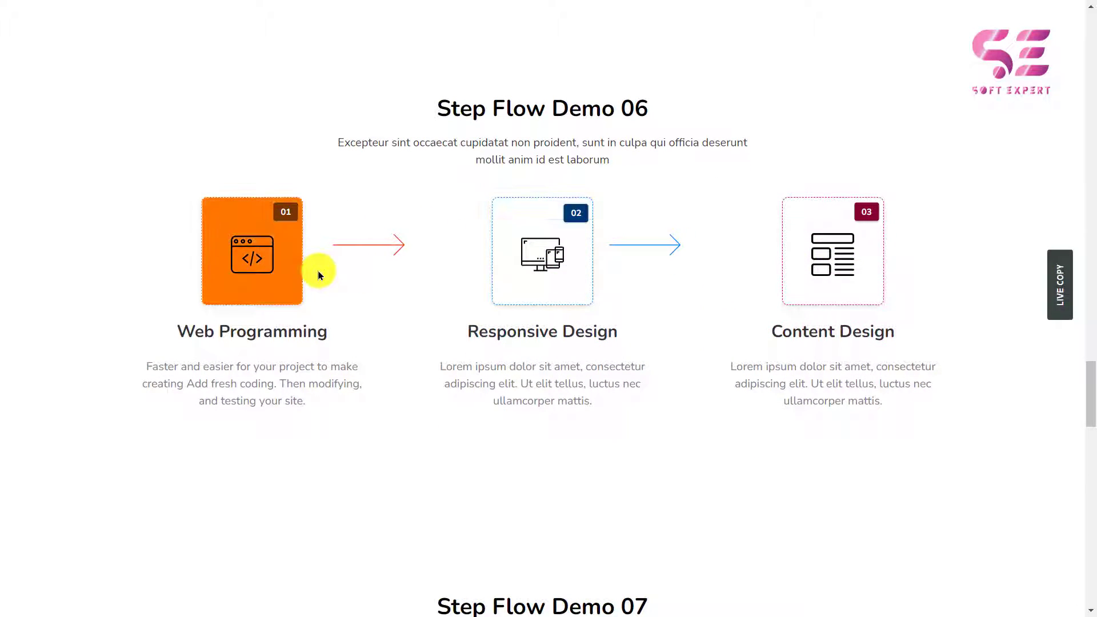
{"action": "scroll", "coordinate": [319, 275], "scroll_direction": "down", "scroll_amount": 7}
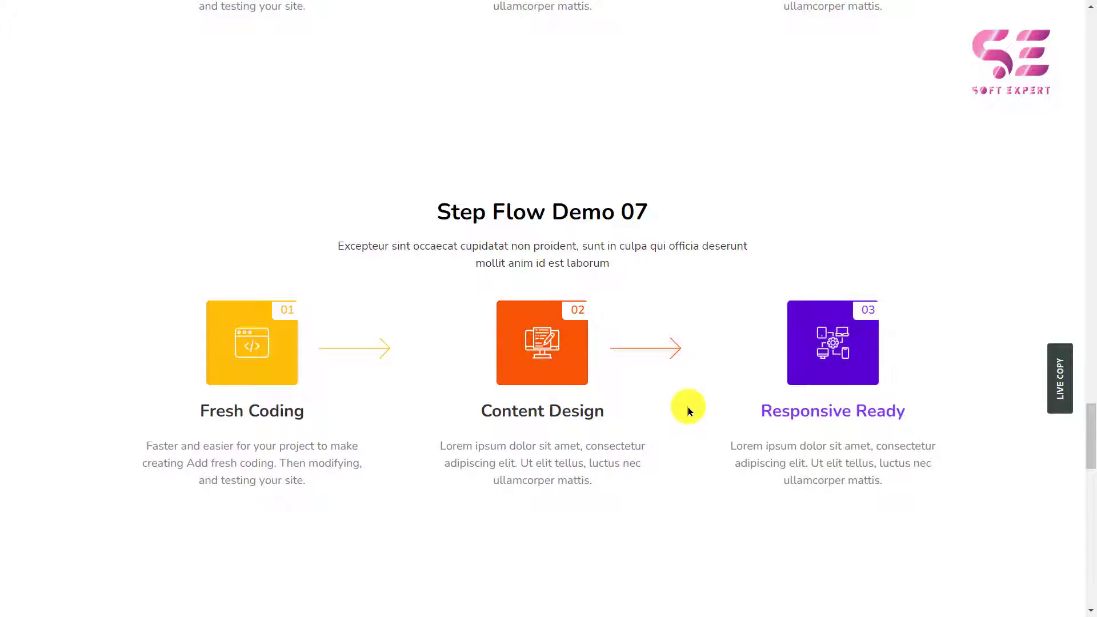
{"action": "scroll", "coordinate": [638, 430], "scroll_direction": "down", "scroll_amount": 8}
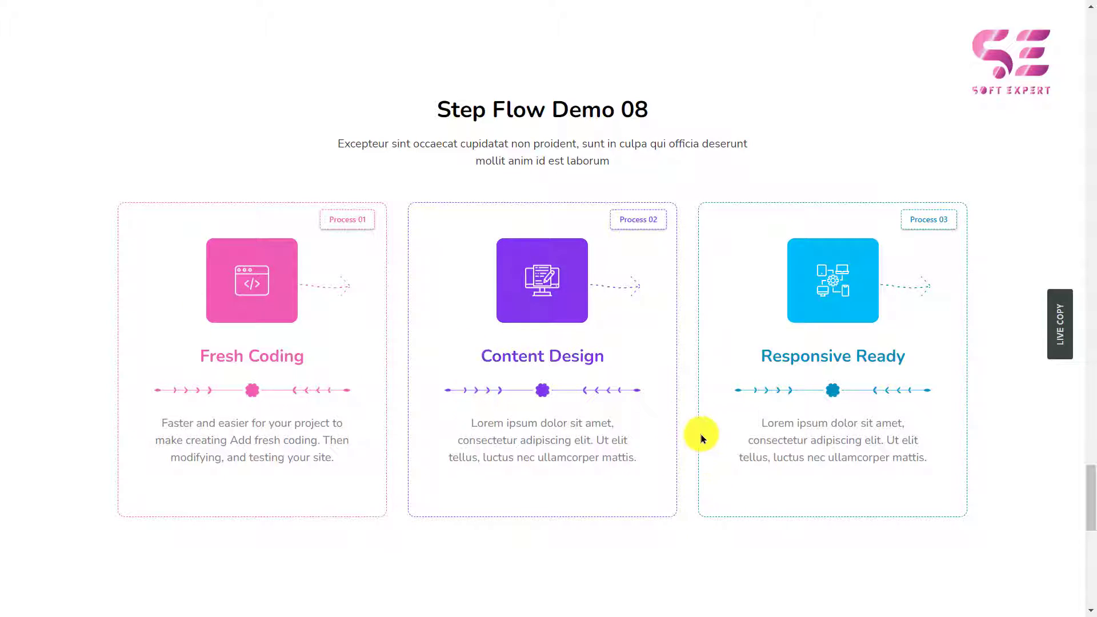
{"action": "scroll", "coordinate": [707, 328], "scroll_direction": "up", "scroll_amount": 20}
{"action": "scroll", "coordinate": [709, 333], "scroll_direction": "up", "scroll_amount": 20}
{"action": "scroll", "coordinate": [707, 328], "scroll_direction": "up", "scroll_amount": 20}
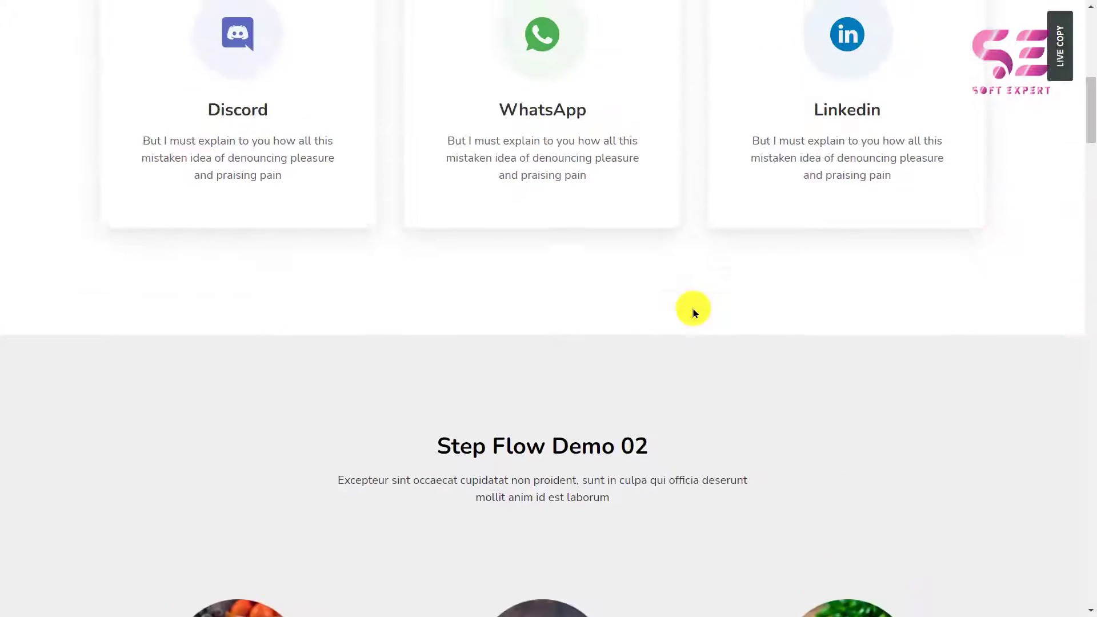
{"action": "scroll", "coordinate": [693, 312], "scroll_direction": "up", "scroll_amount": 5}
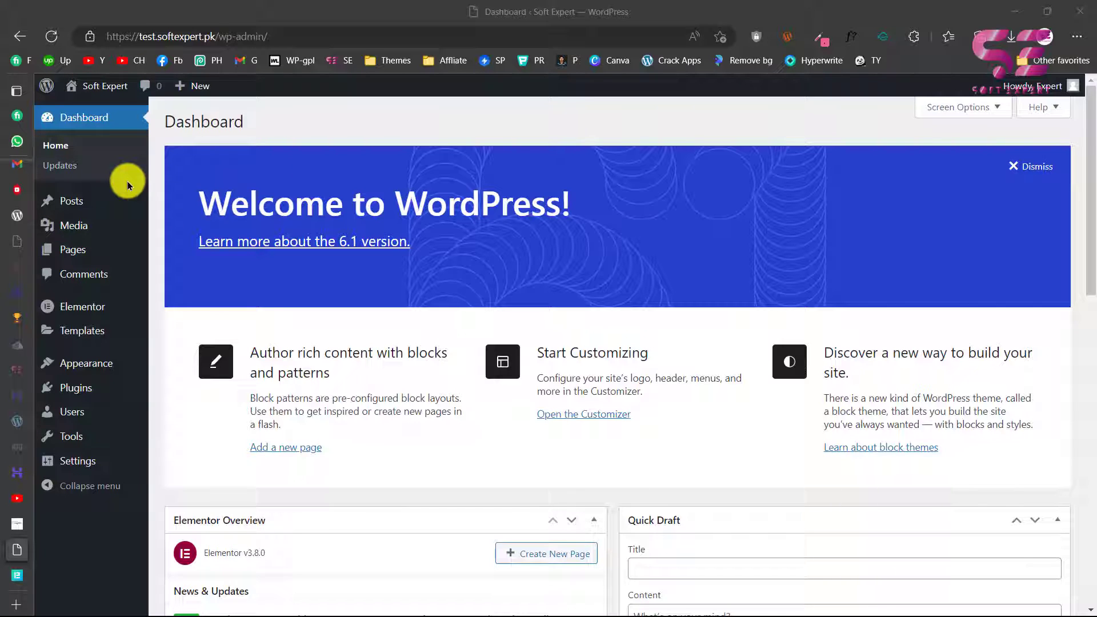
Step: In the WordPress admin, search the new plugins for "element pack lite", then install and activate Element Pack Elementor Addons
{"action": "mouse_move", "coordinate": [109, 306]}
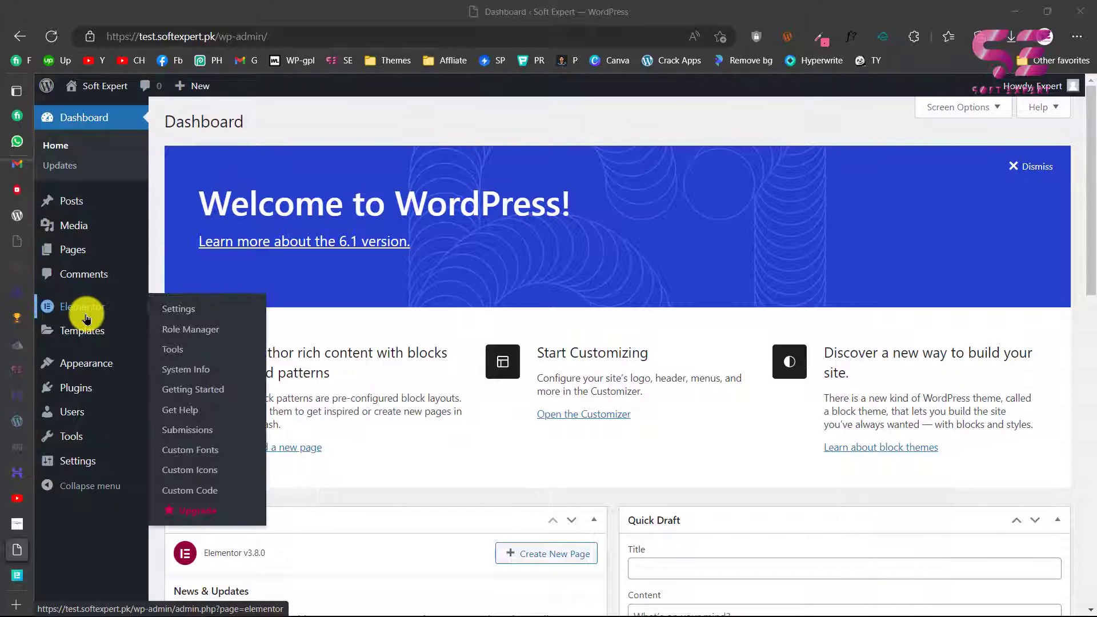
{"action": "mouse_move", "coordinate": [71, 391]}
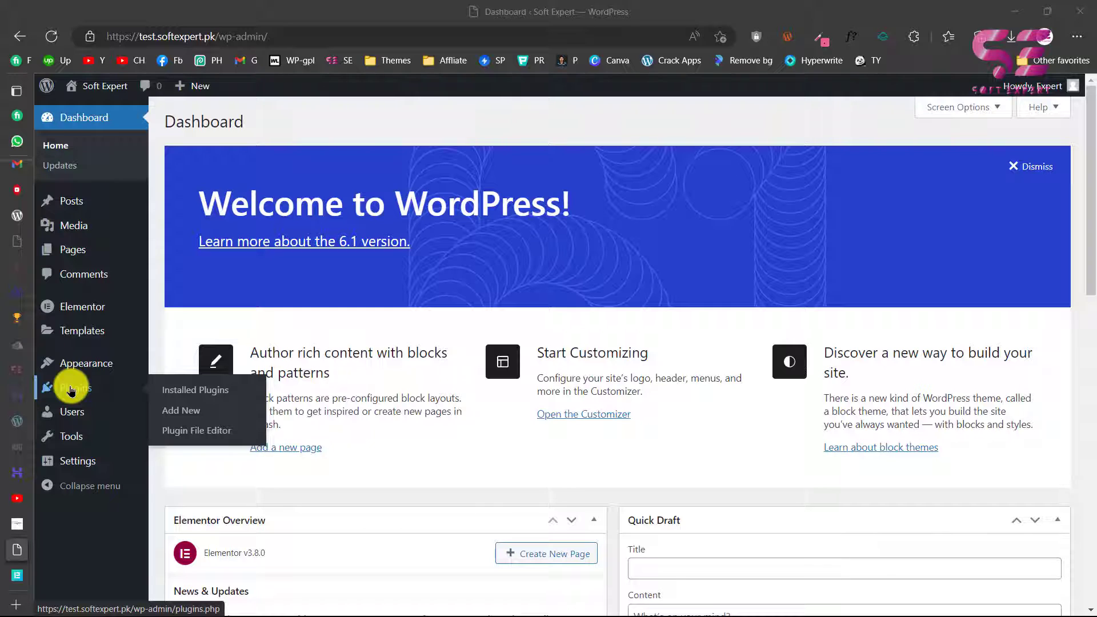
{"action": "left_click", "coordinate": [178, 416]}
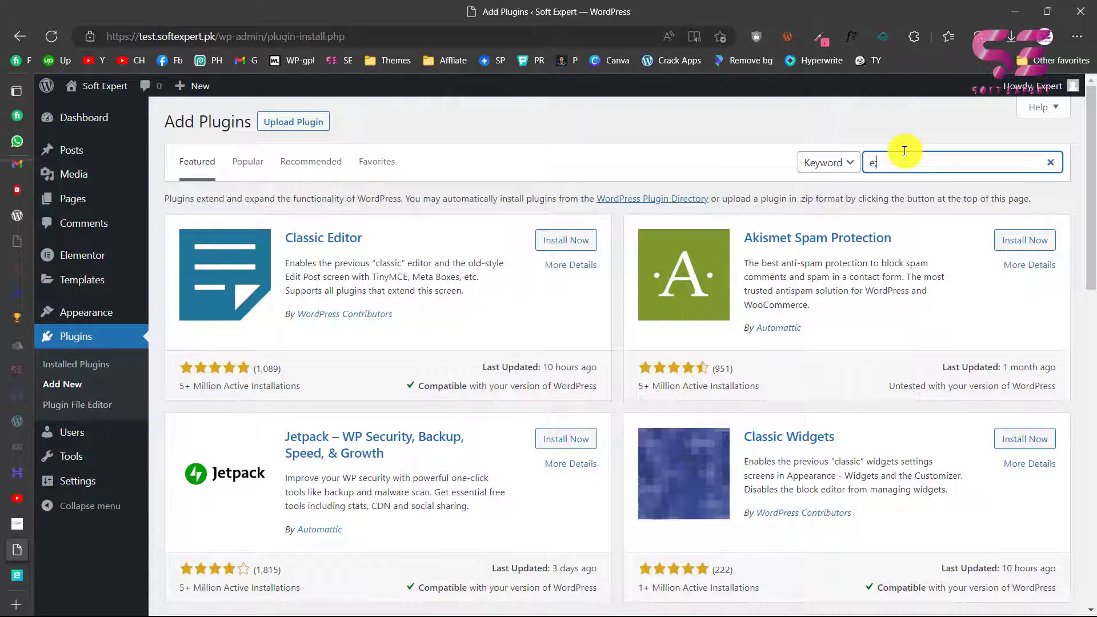
{"action": "type", "text": "element pack lite"}
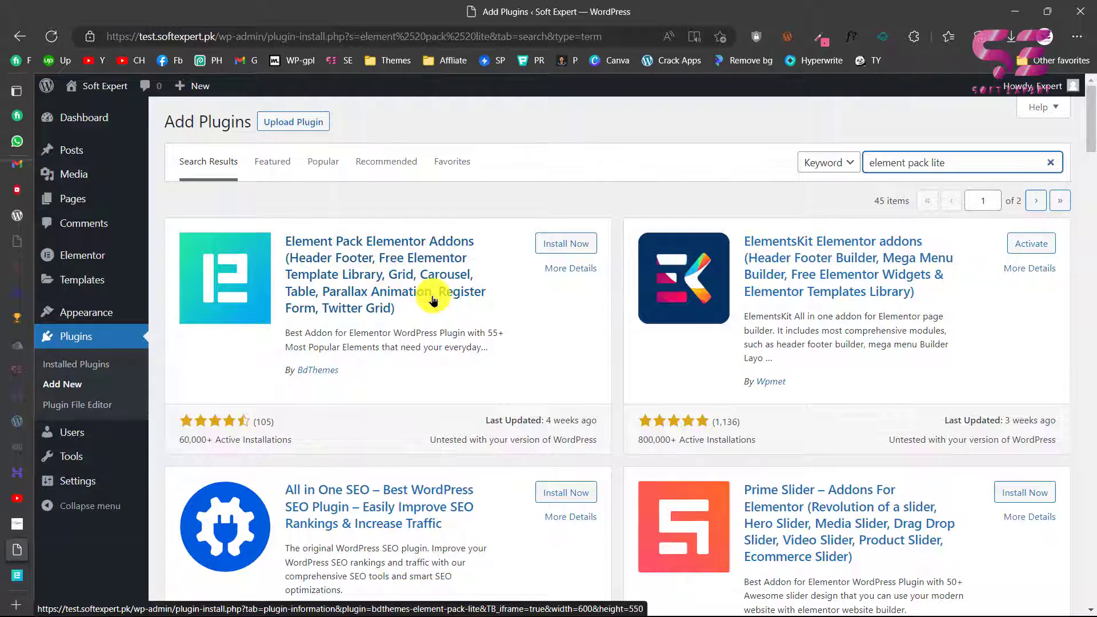
{"action": "left_click", "coordinate": [566, 245]}
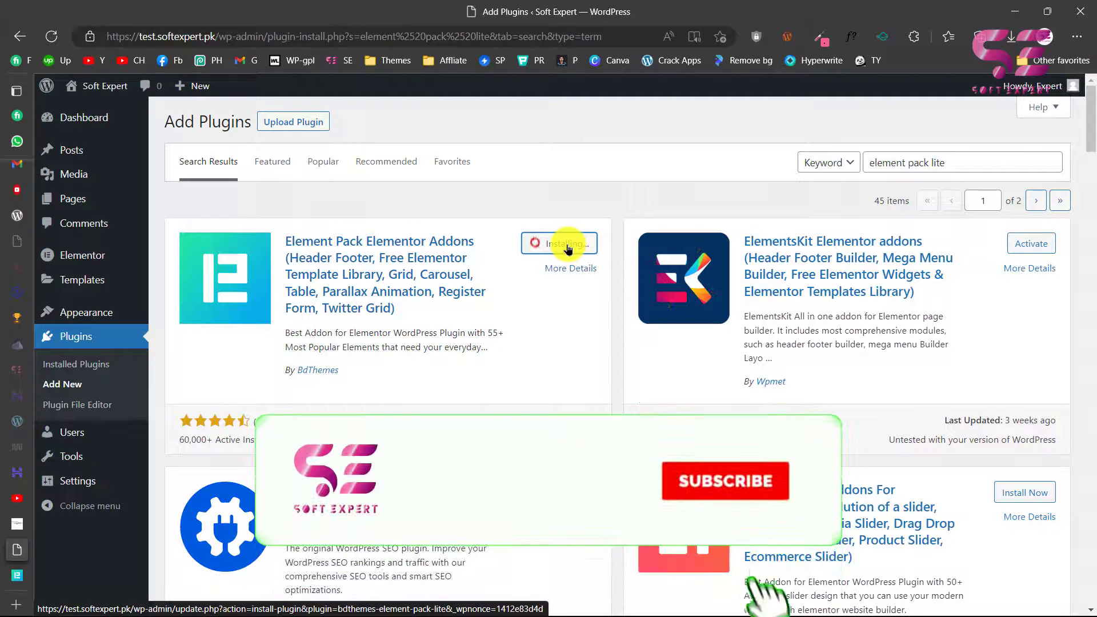
{"action": "left_click", "coordinate": [567, 246]}
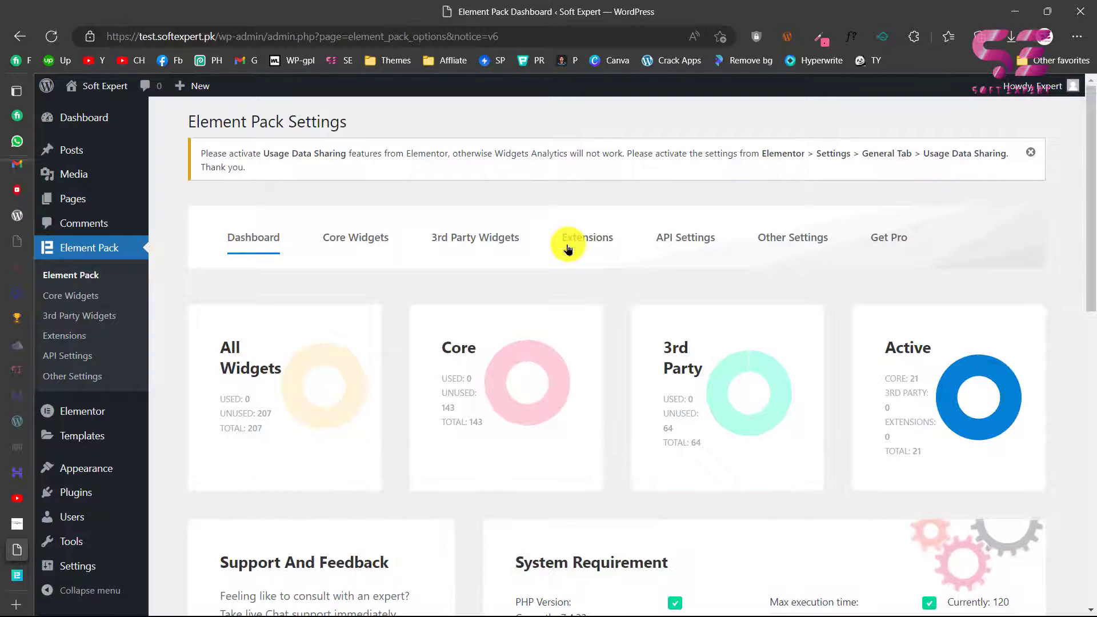
Step: Review the widget statistics and system requirements on the Element Pack settings dashboard
{"action": "scroll", "coordinate": [384, 301], "scroll_direction": "down", "scroll_amount": 1}
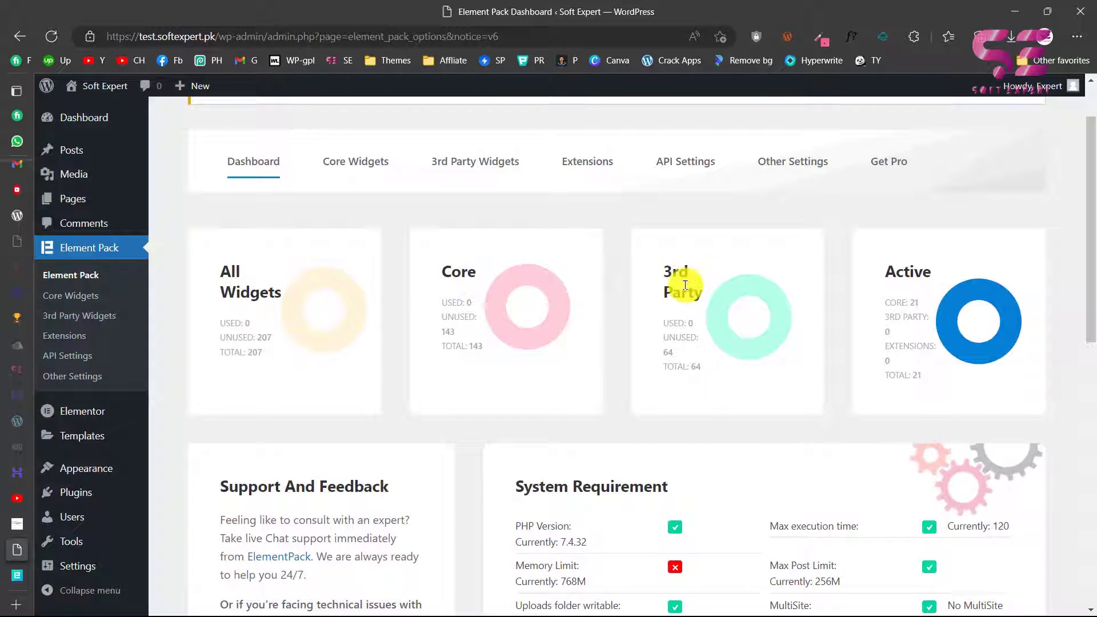
{"action": "scroll", "coordinate": [920, 374], "scroll_direction": "down", "scroll_amount": 3}
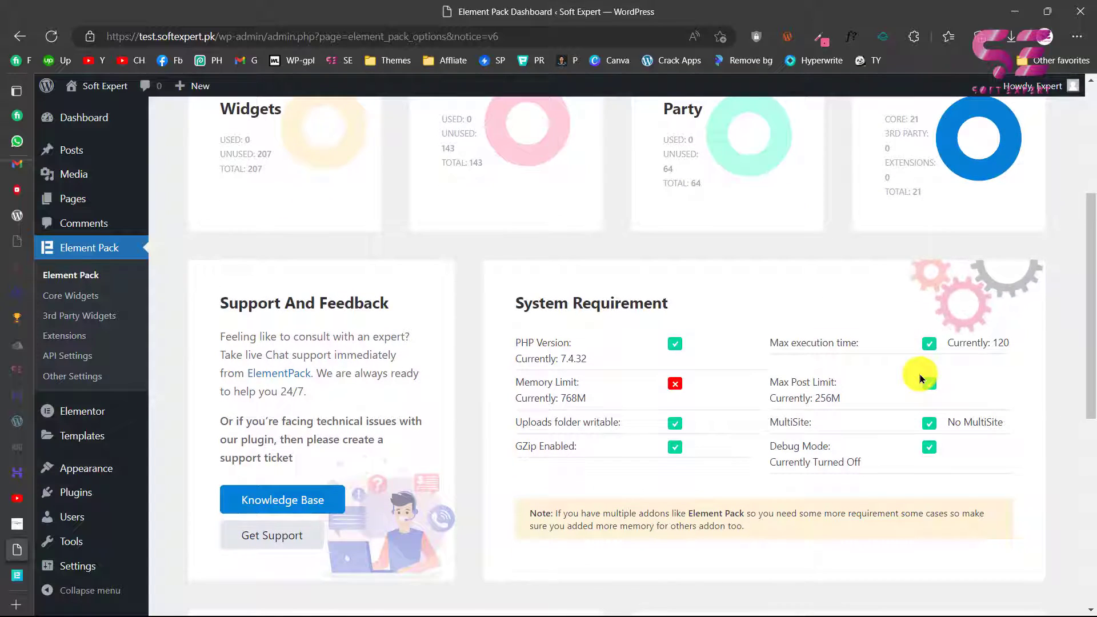
{"action": "scroll", "coordinate": [919, 372], "scroll_direction": "down", "scroll_amount": 3}
{"action": "scroll", "coordinate": [919, 373], "scroll_direction": "up", "scroll_amount": 7}
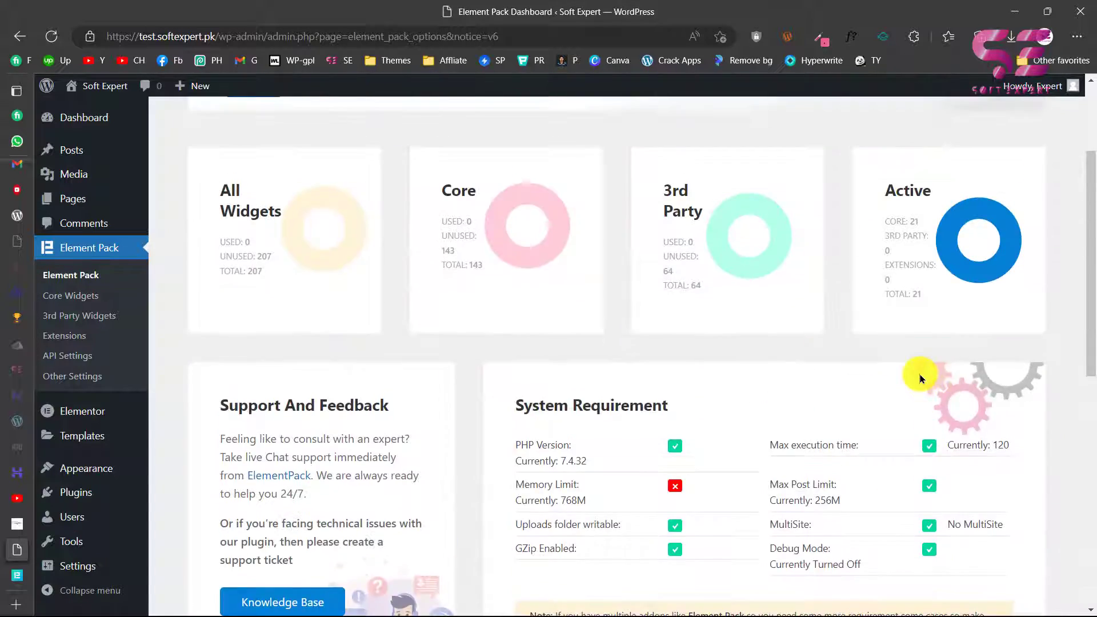
Step: Search Element Pack's core widgets for "step" and save the settings with the Step Flow widget enabled
{"action": "left_click", "coordinate": [380, 237]}
{"action": "scroll", "coordinate": [510, 367], "scroll_direction": "down", "scroll_amount": 2}
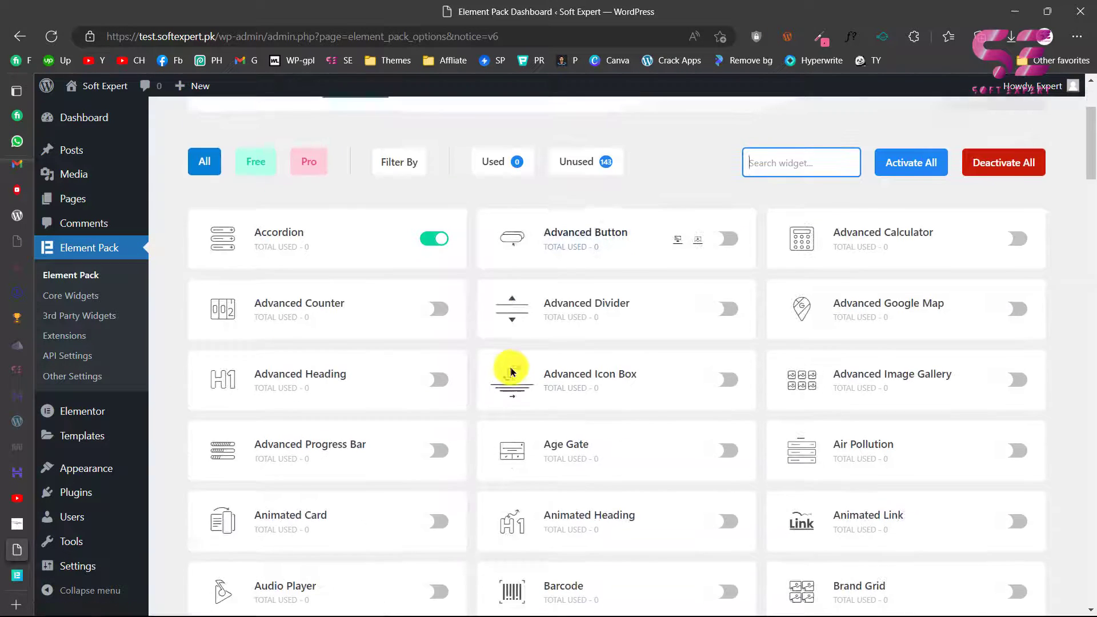
{"action": "scroll", "coordinate": [513, 372], "scroll_direction": "down", "scroll_amount": 8}
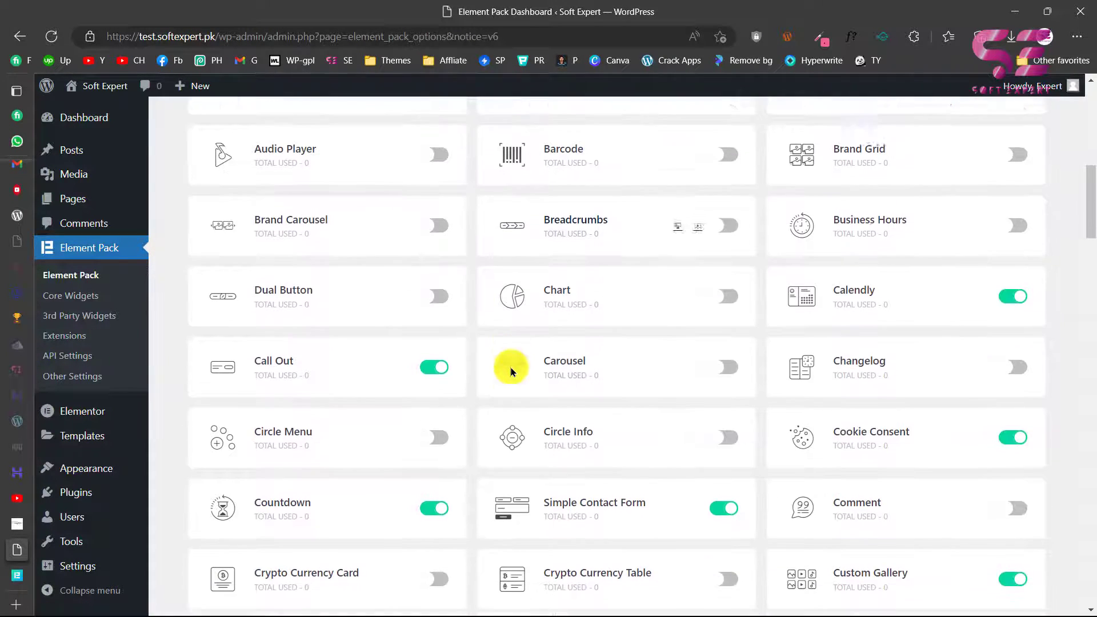
{"action": "scroll", "coordinate": [511, 371], "scroll_direction": "down", "scroll_amount": 8}
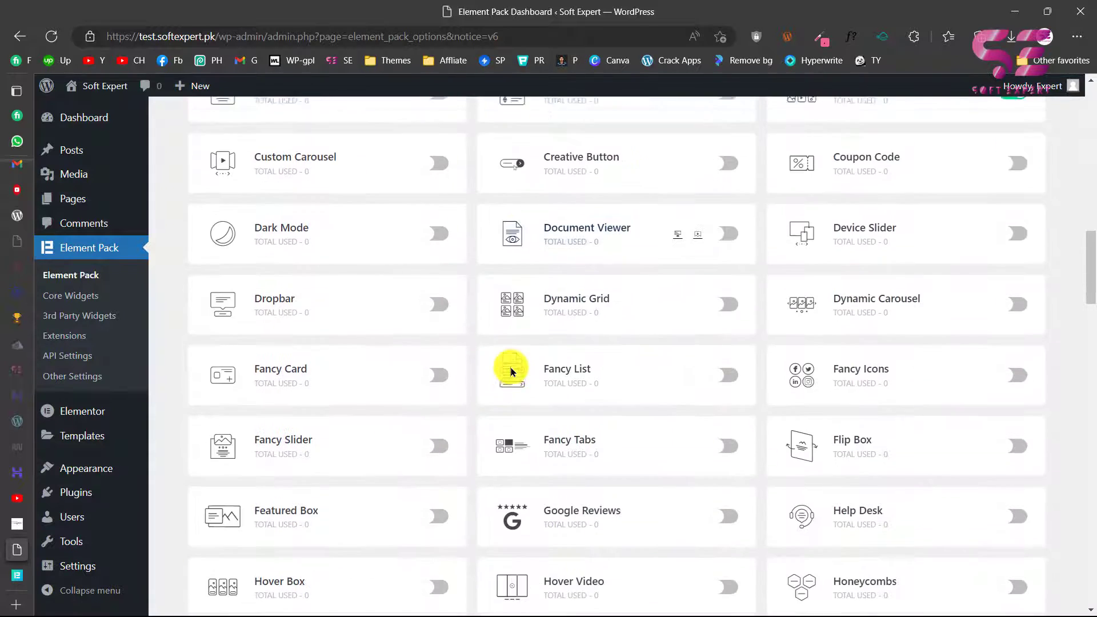
{"action": "scroll", "coordinate": [510, 366], "scroll_direction": "up", "scroll_amount": 20}
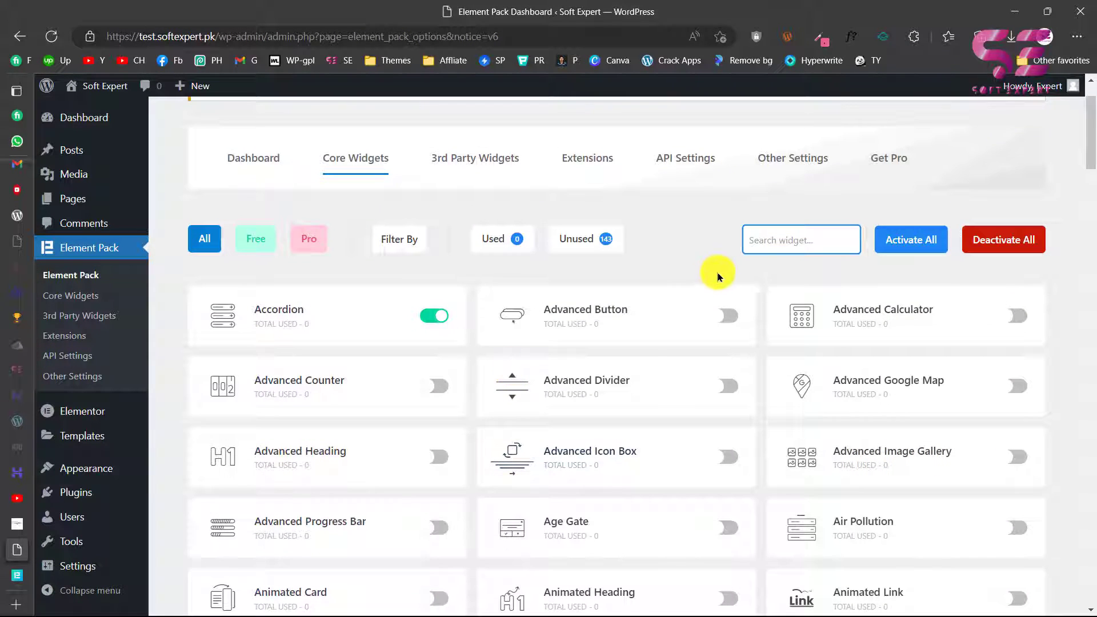
{"action": "type", "text": "tep"}
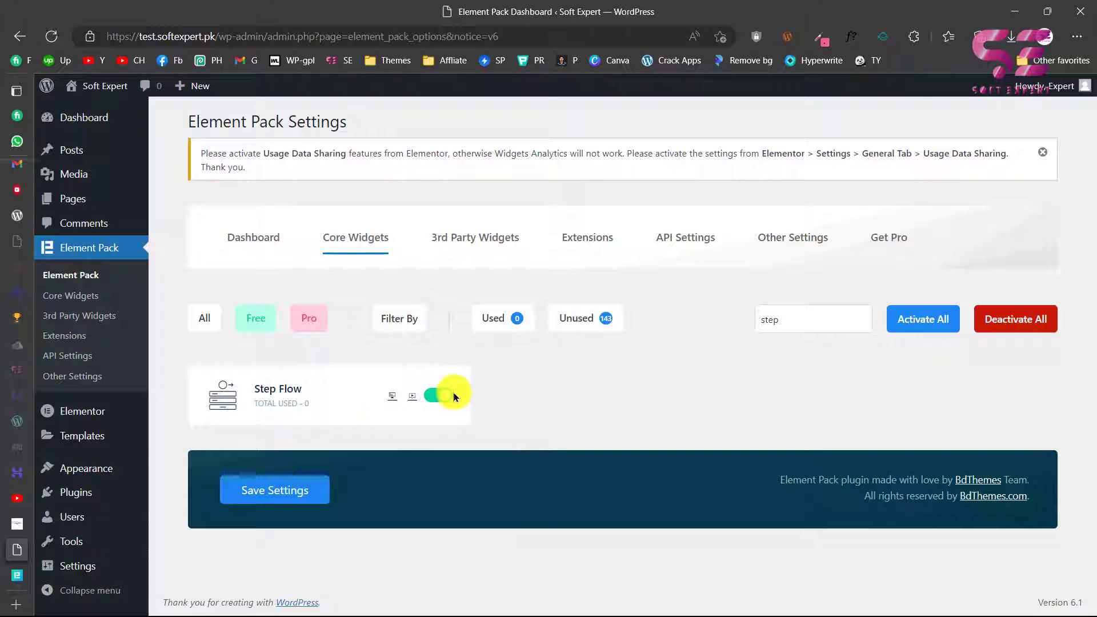
{"action": "left_click", "coordinate": [400, 318]}
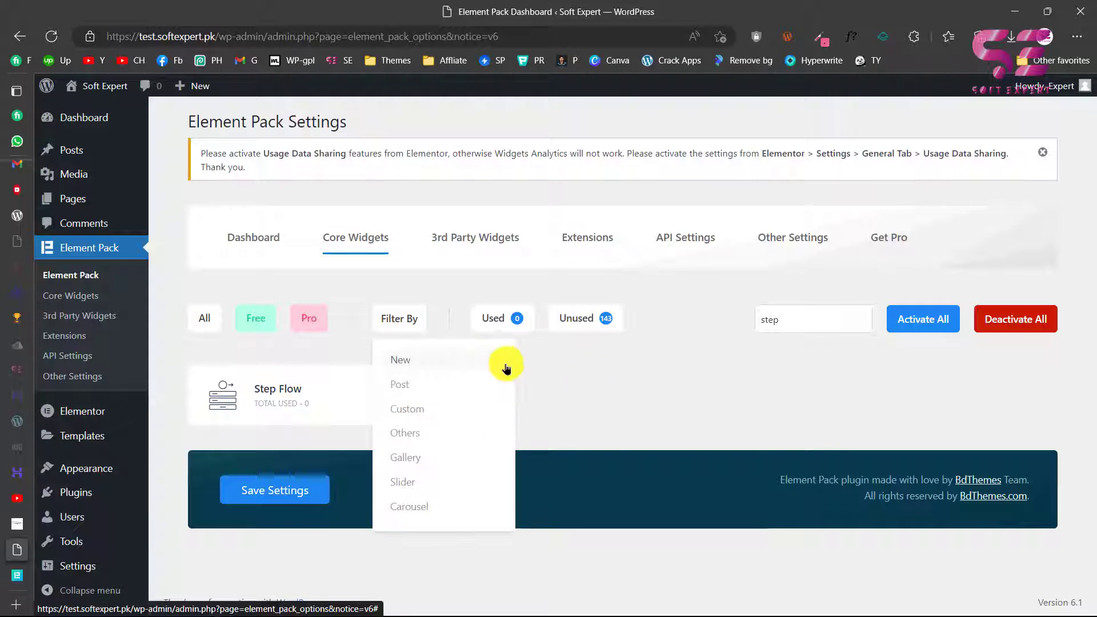
{"action": "left_click", "coordinate": [612, 386]}
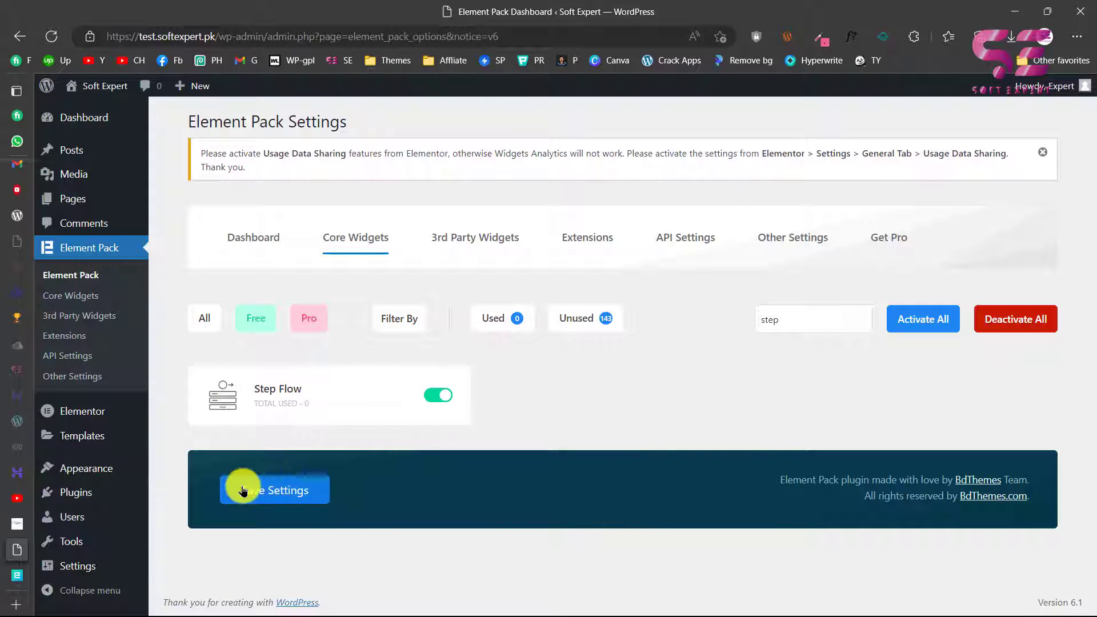
{"action": "left_click", "coordinate": [299, 487]}
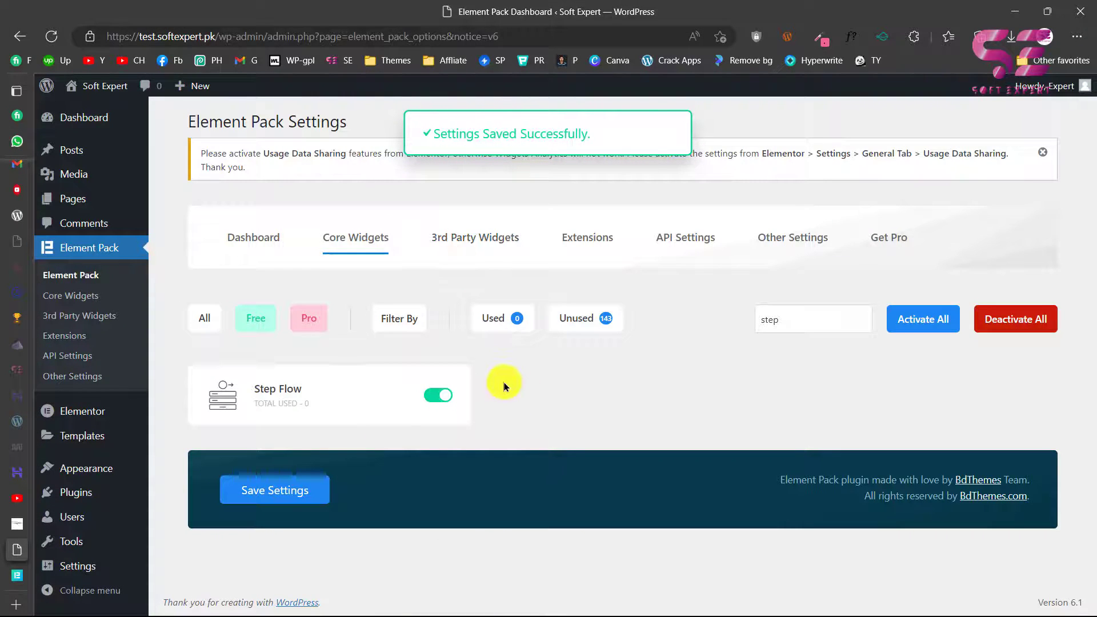
Step: Add a new WordPress page and dismiss the block editor's welcome guide
{"action": "mouse_move", "coordinate": [85, 199]}
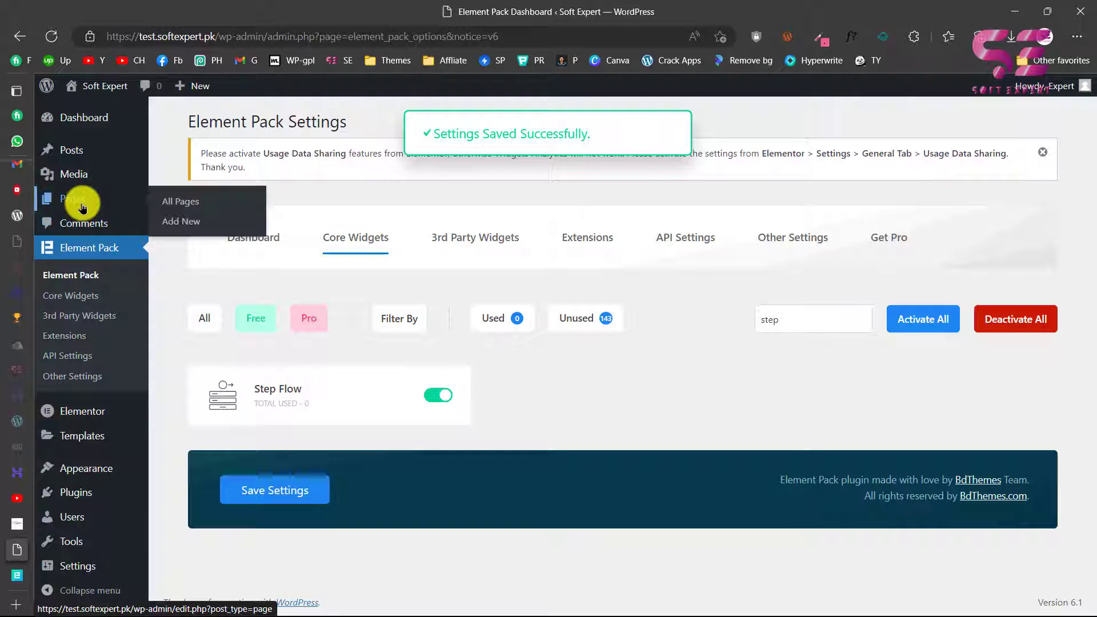
{"action": "left_click", "coordinate": [183, 222]}
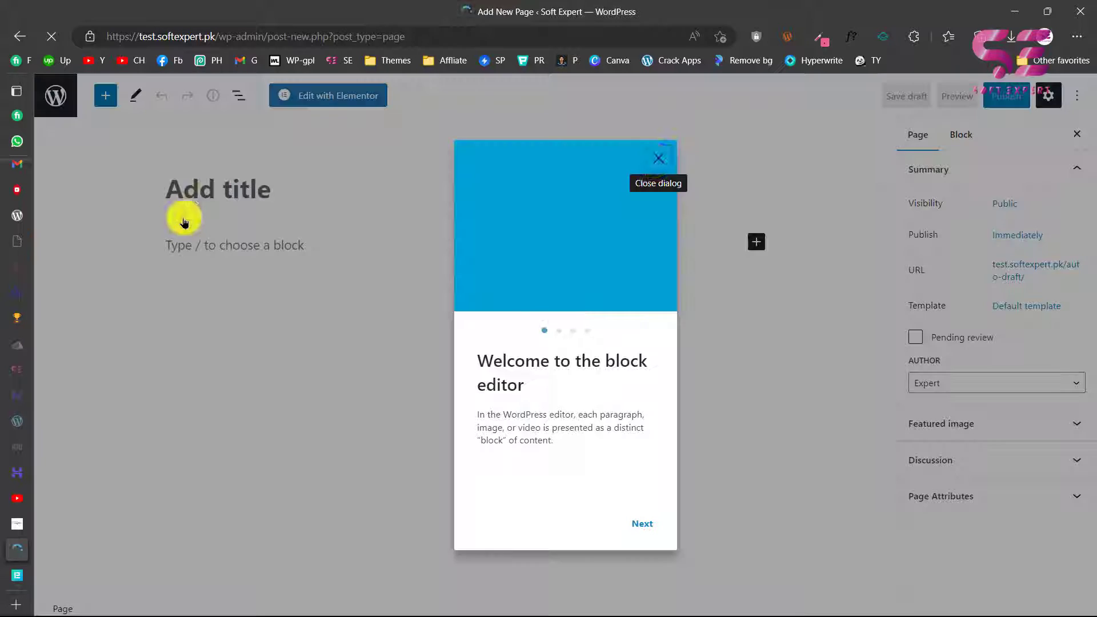
{"action": "left_click", "coordinate": [657, 161]}
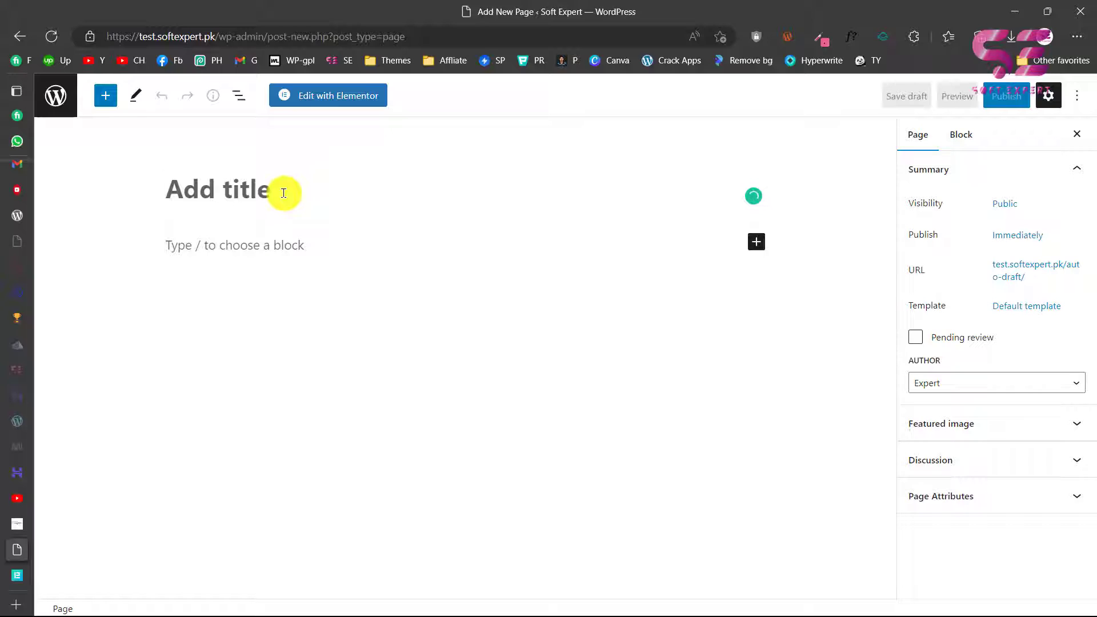
Step: Title the new page "Step flow" and open it for editing with Elementor
{"action": "left_click", "coordinate": [284, 193]}
{"action": "type", "text": "Step flow"}
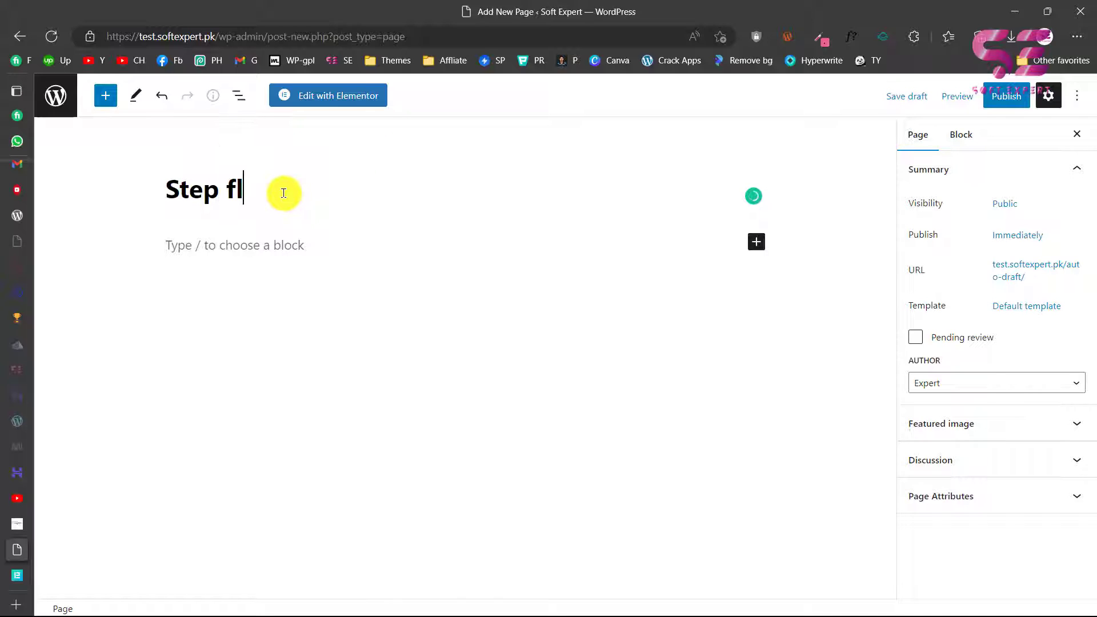
{"action": "left_click", "coordinate": [364, 96]}
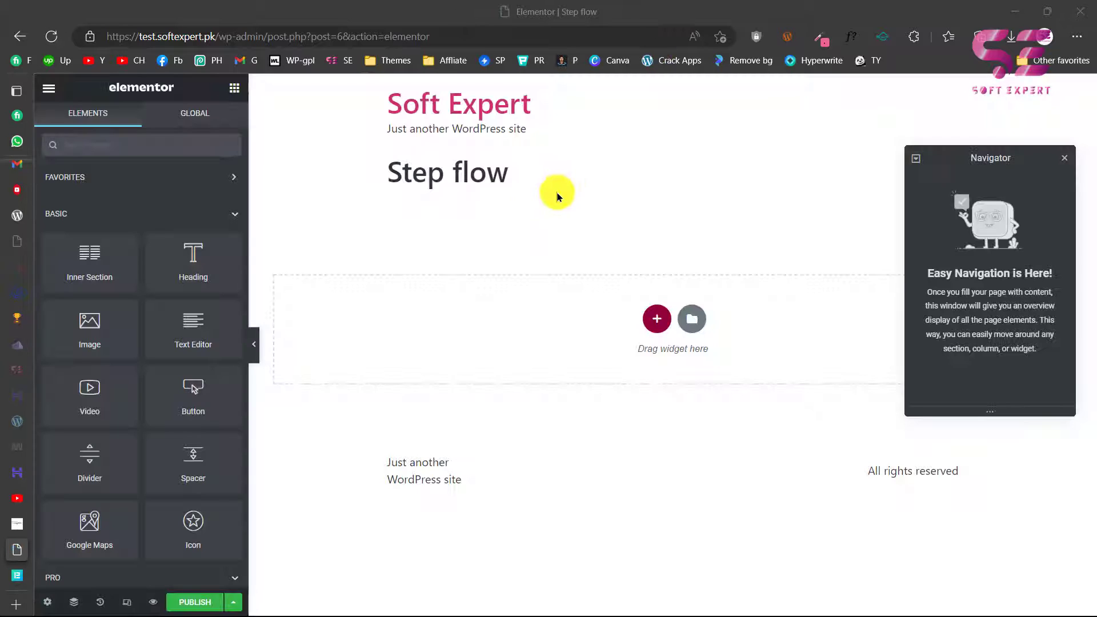
Step: Set the page layout to Elementor Canvas and close the Navigator
{"action": "left_click", "coordinate": [50, 604]}
{"action": "left_click", "coordinate": [187, 434]}
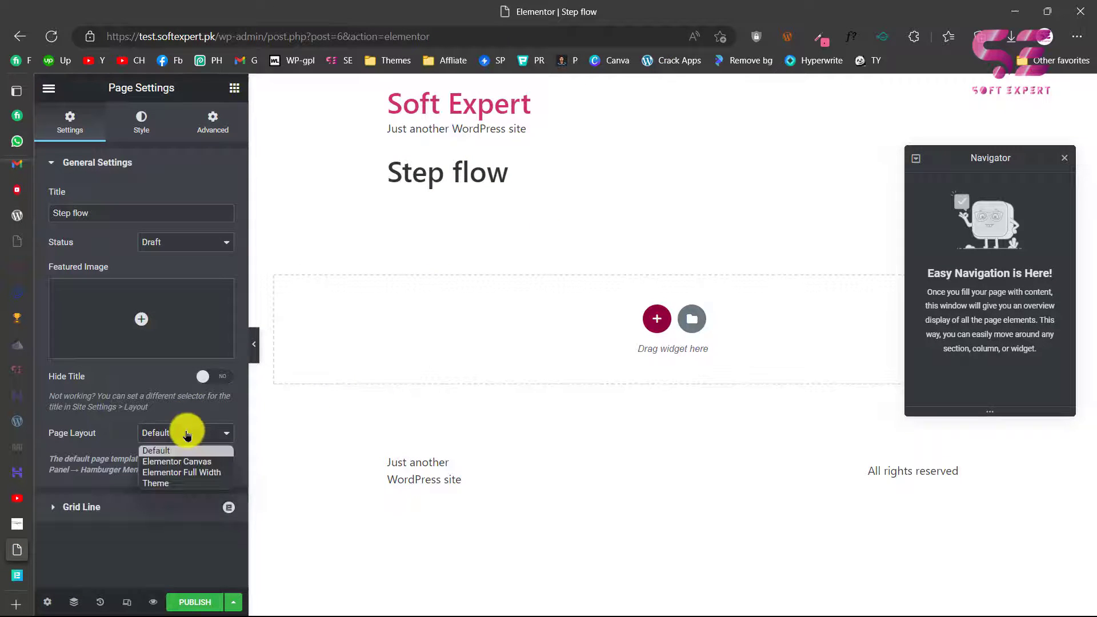
{"action": "left_click", "coordinate": [189, 466]}
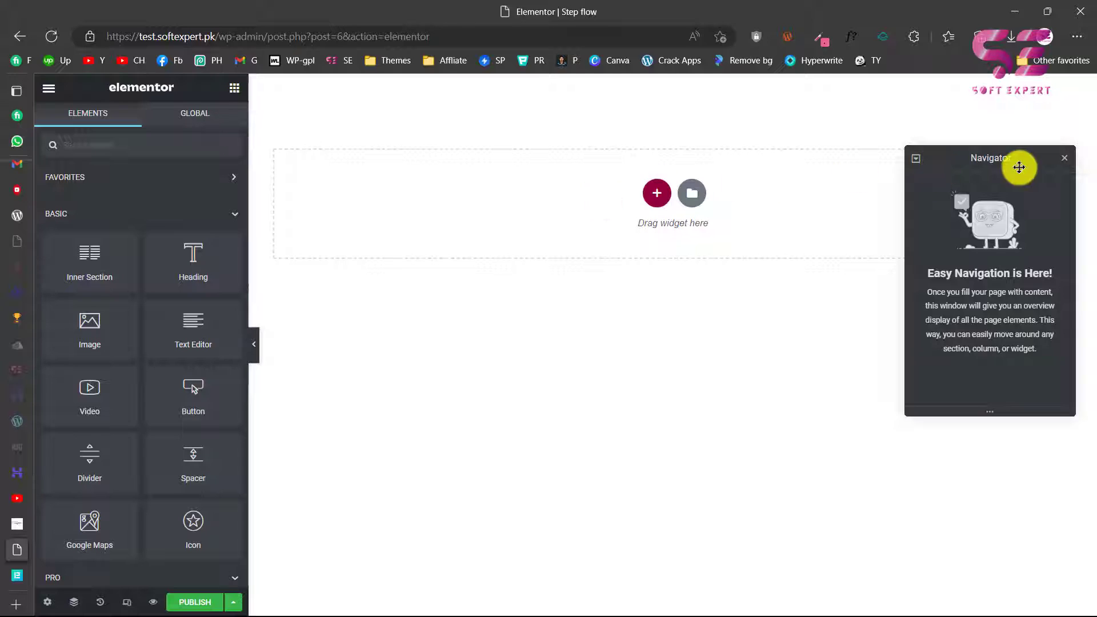
{"action": "left_click", "coordinate": [1063, 164]}
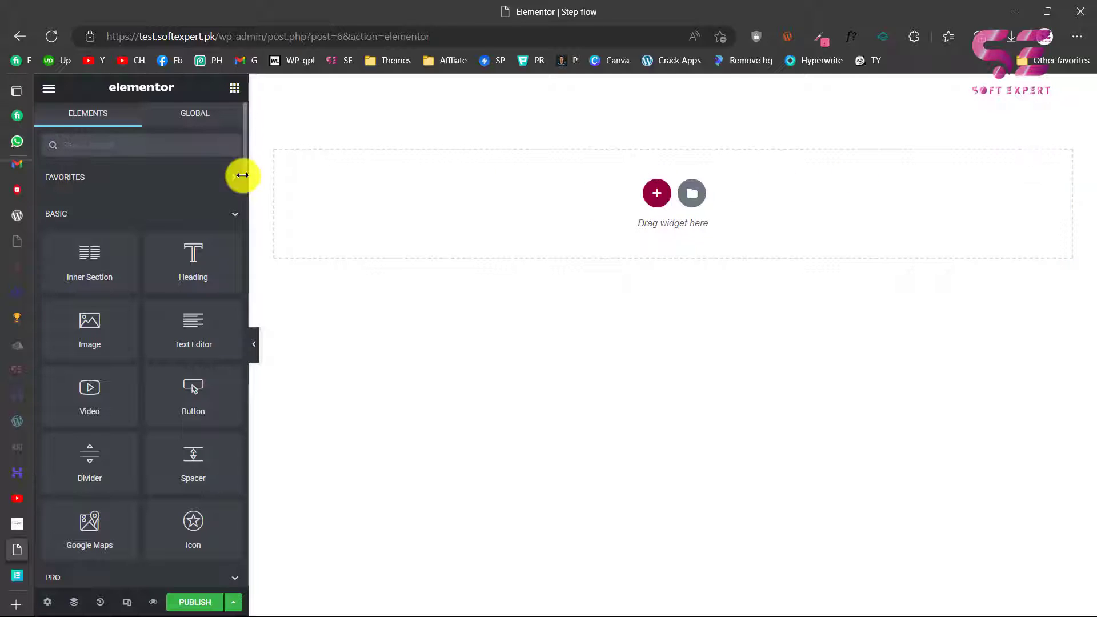
Step: Search the widgets for "step" and place the Step Flow widget in the page's empty section
{"action": "left_click", "coordinate": [180, 142]}
{"action": "type", "text": "step"}
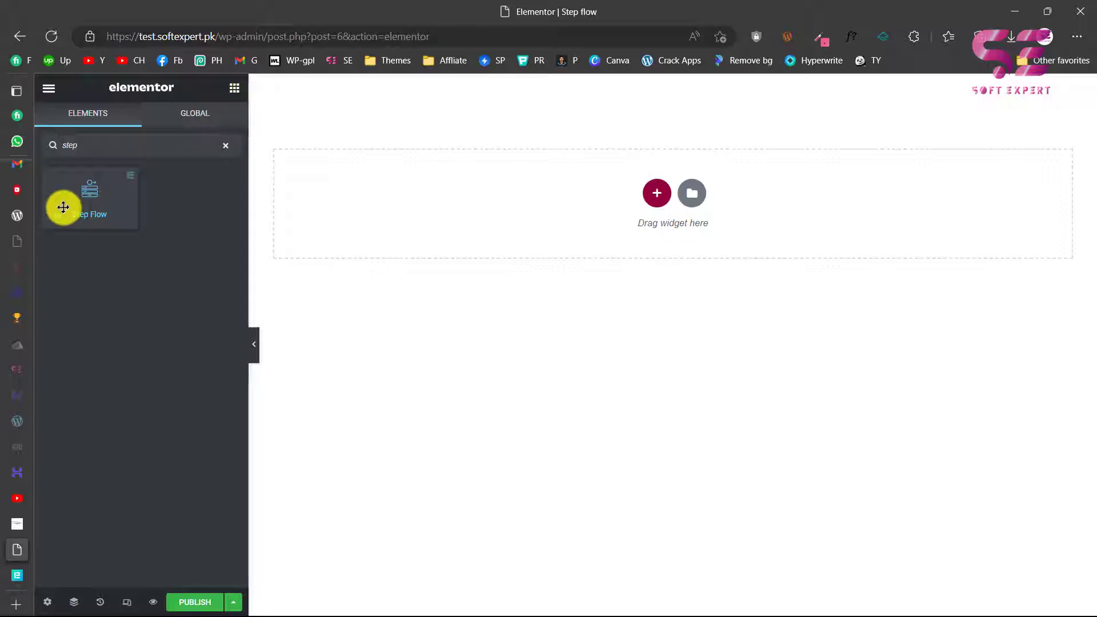
{"action": "left_click_drag", "start_coordinate": [84, 206], "coordinate": [387, 193]}
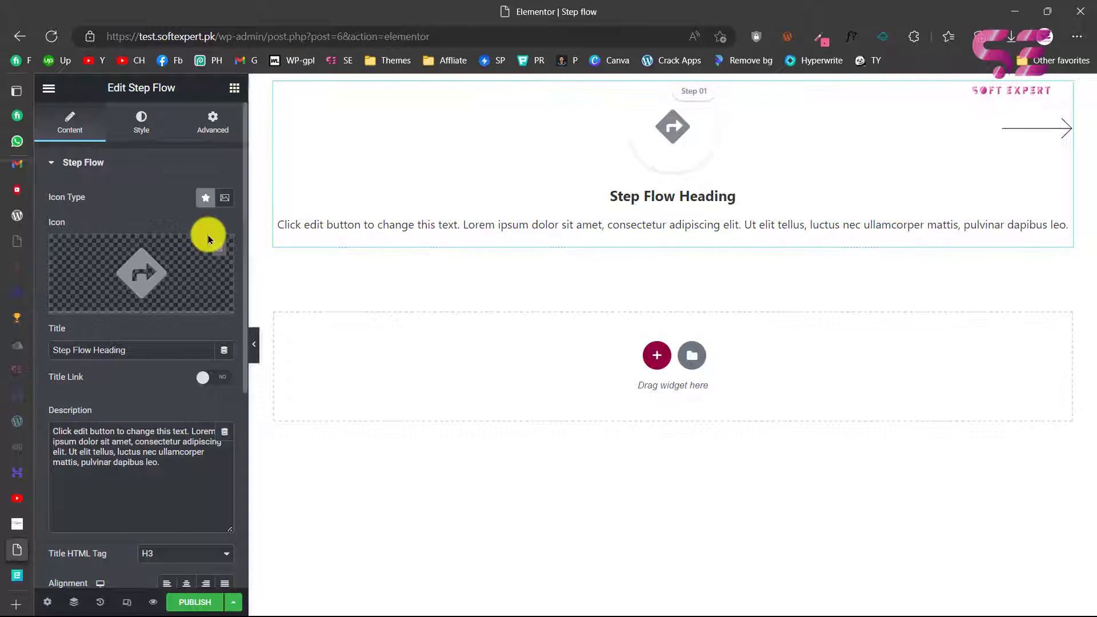
Step: Replace the Step Flow widget's icon with the Dove icon from the icon library
{"action": "mouse_move", "coordinate": [172, 287]}
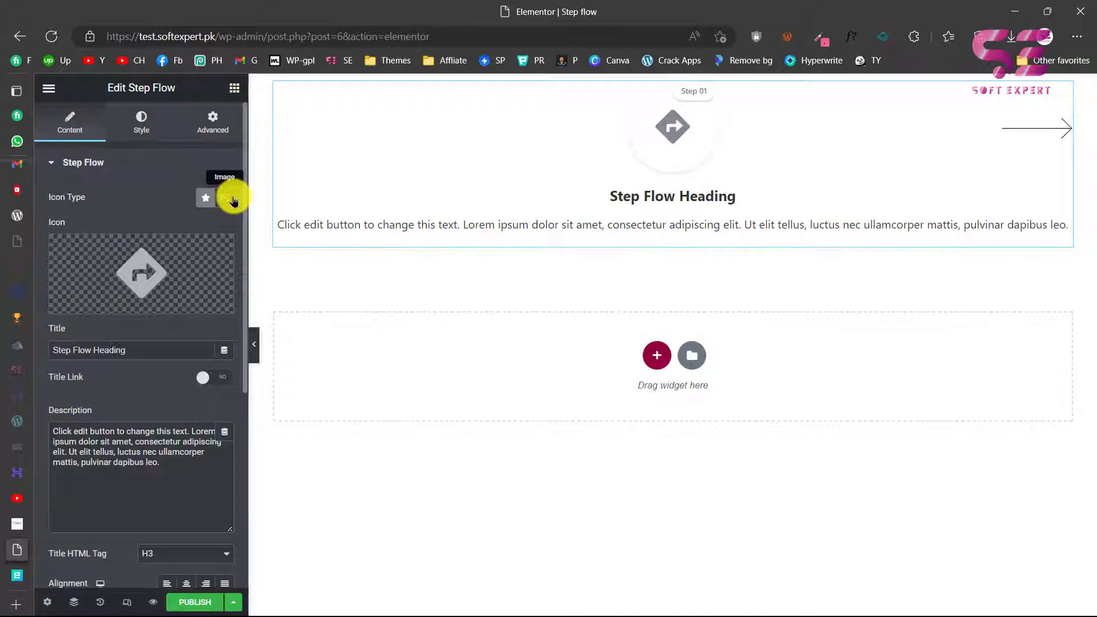
{"action": "left_click", "coordinate": [170, 263]}
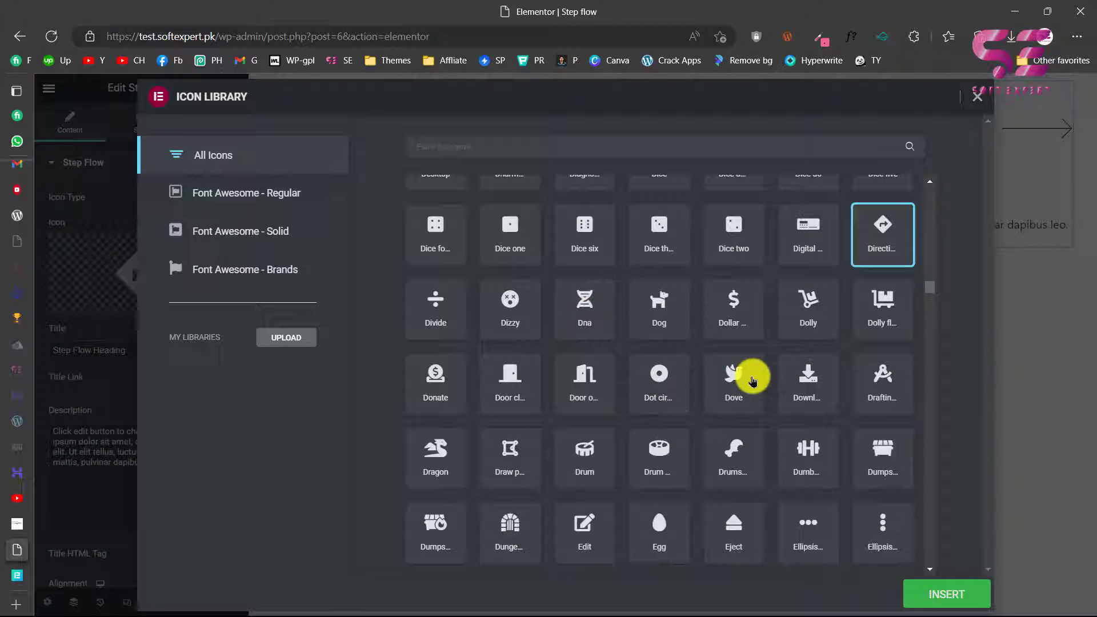
{"action": "left_click", "coordinate": [752, 380]}
{"action": "left_click", "coordinate": [943, 592]}
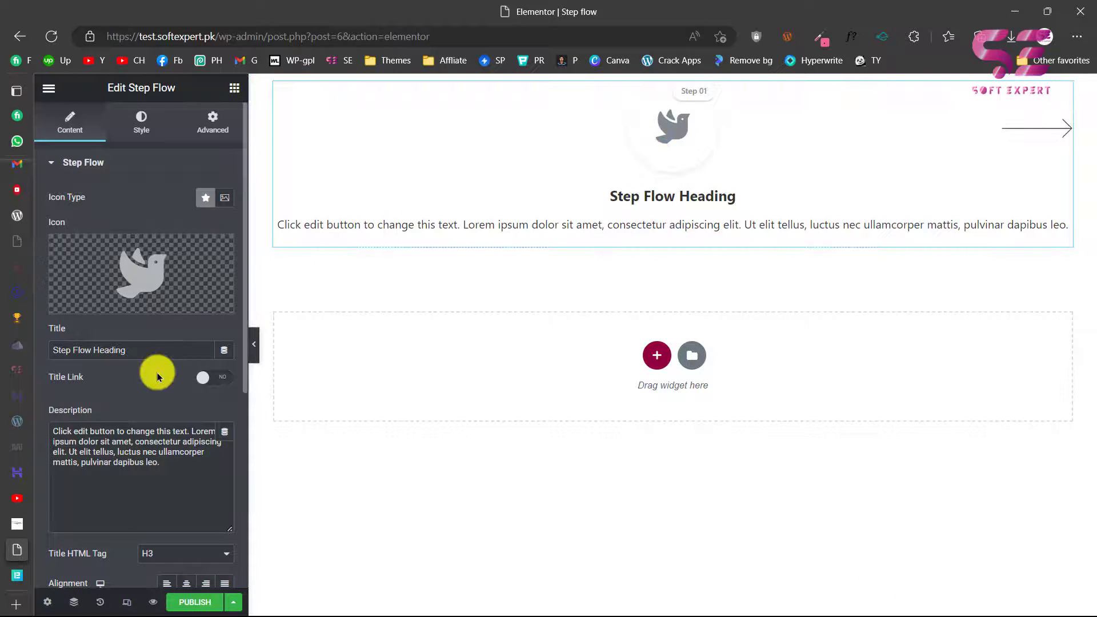
Step: Set the Step Flow title to "Soft Expert" and try the title link option, switching it back off
{"action": "left_click_drag", "start_coordinate": [142, 351], "coordinate": [38, 351]}
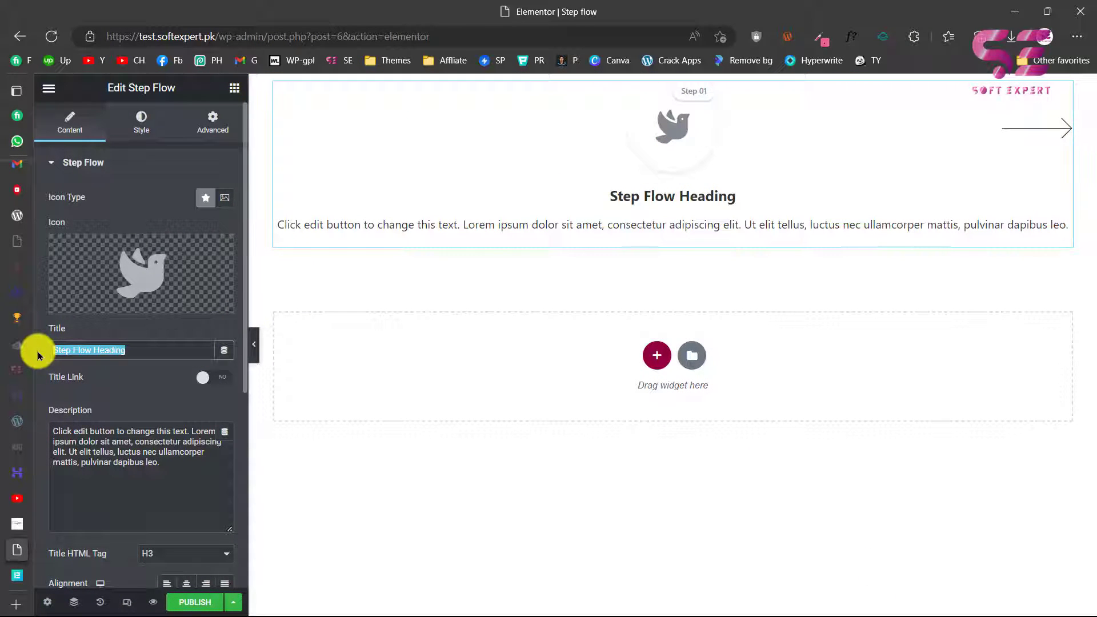
{"action": "type", "text": "Soft Expert"}
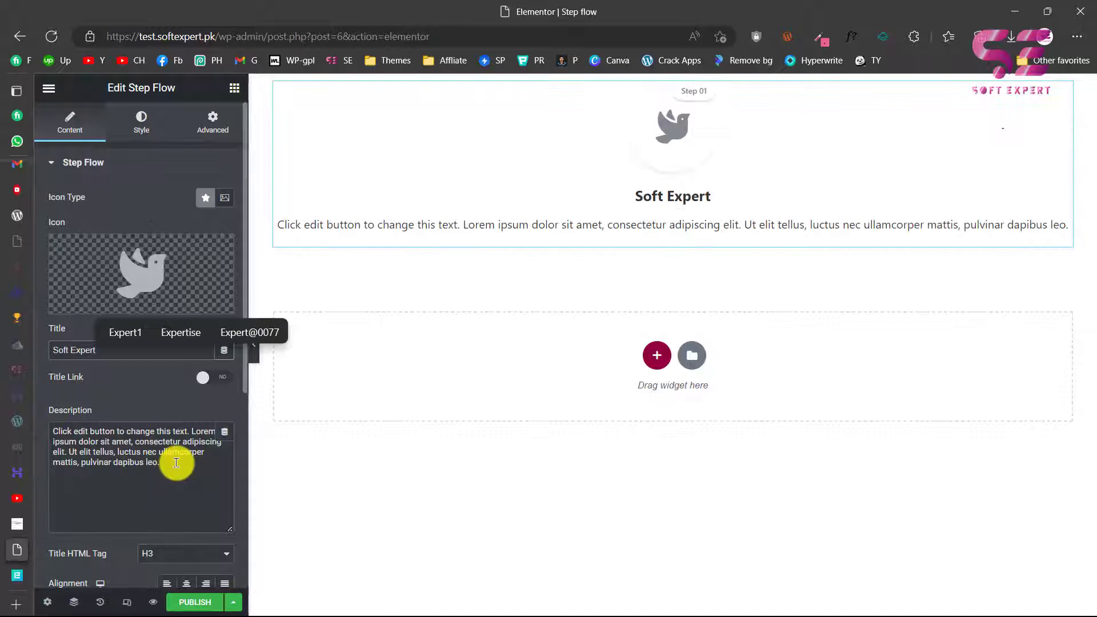
{"action": "left_click_drag", "start_coordinate": [176, 458], "coordinate": [45, 433]}
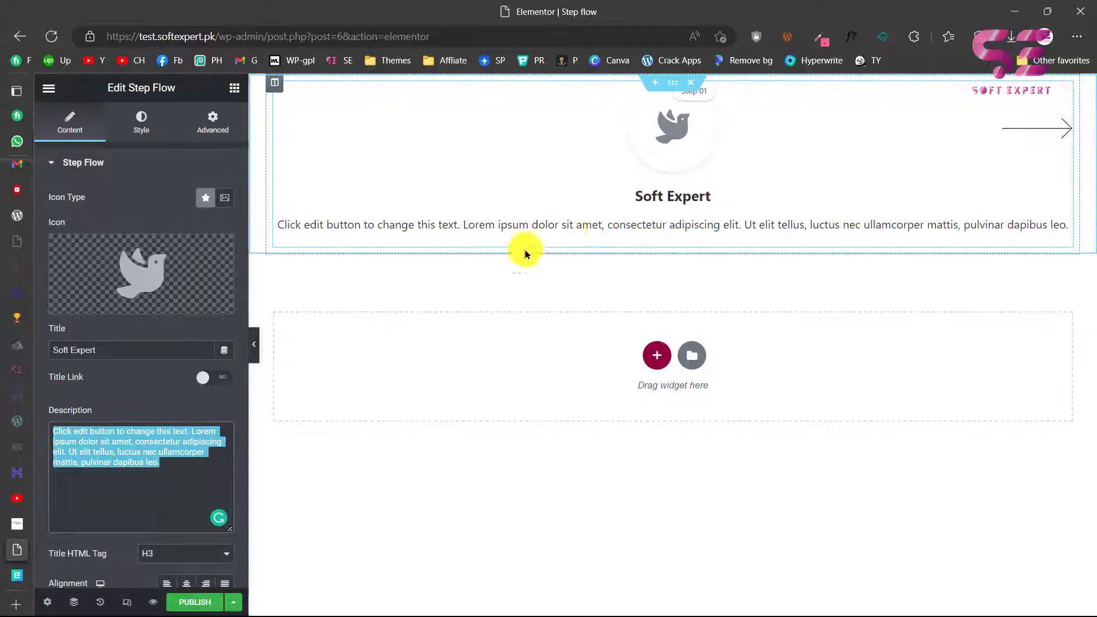
{"action": "left_click", "coordinate": [136, 400]}
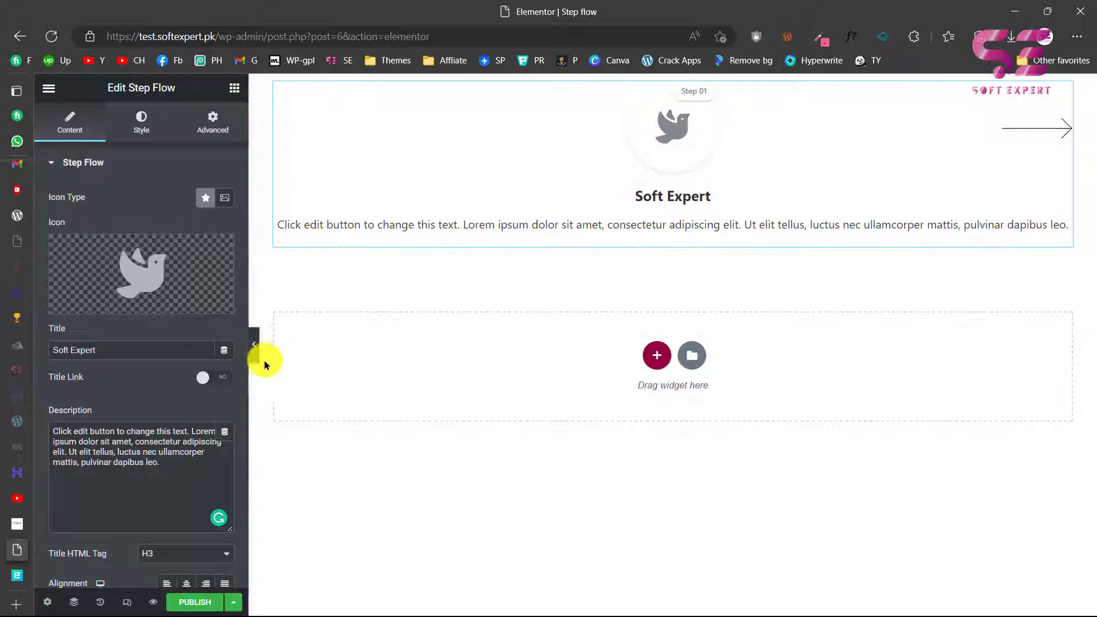
{"action": "left_click", "coordinate": [200, 378]}
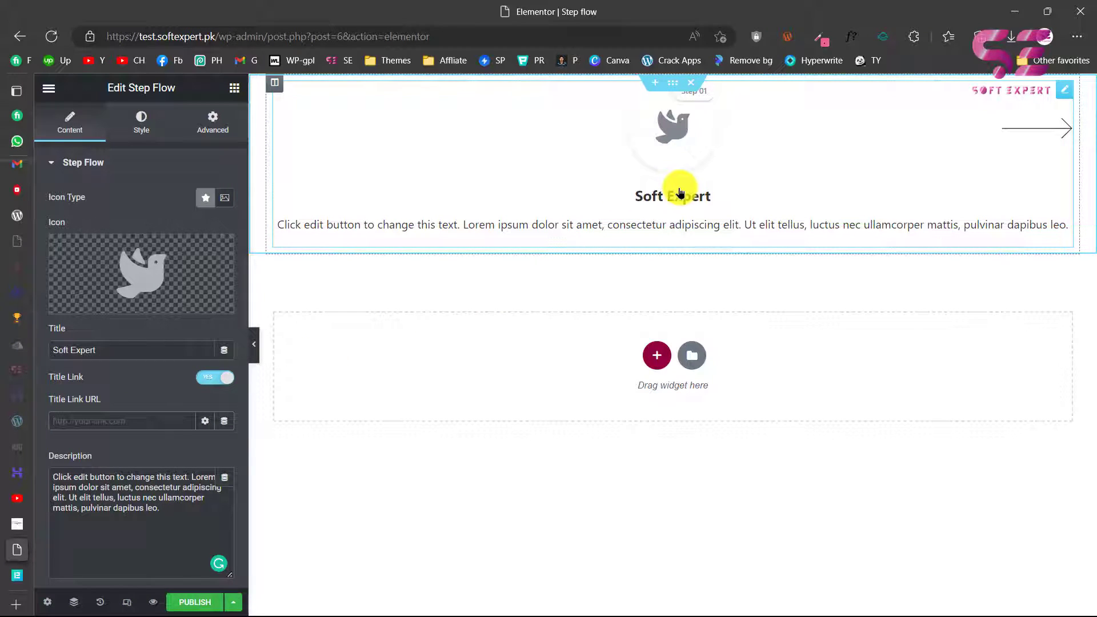
{"action": "left_click", "coordinate": [215, 379]}
Step: Try the left and right alignments for the Step Flow content and set the alignment to center
{"action": "scroll", "coordinate": [212, 385], "scroll_direction": "down", "scroll_amount": 2}
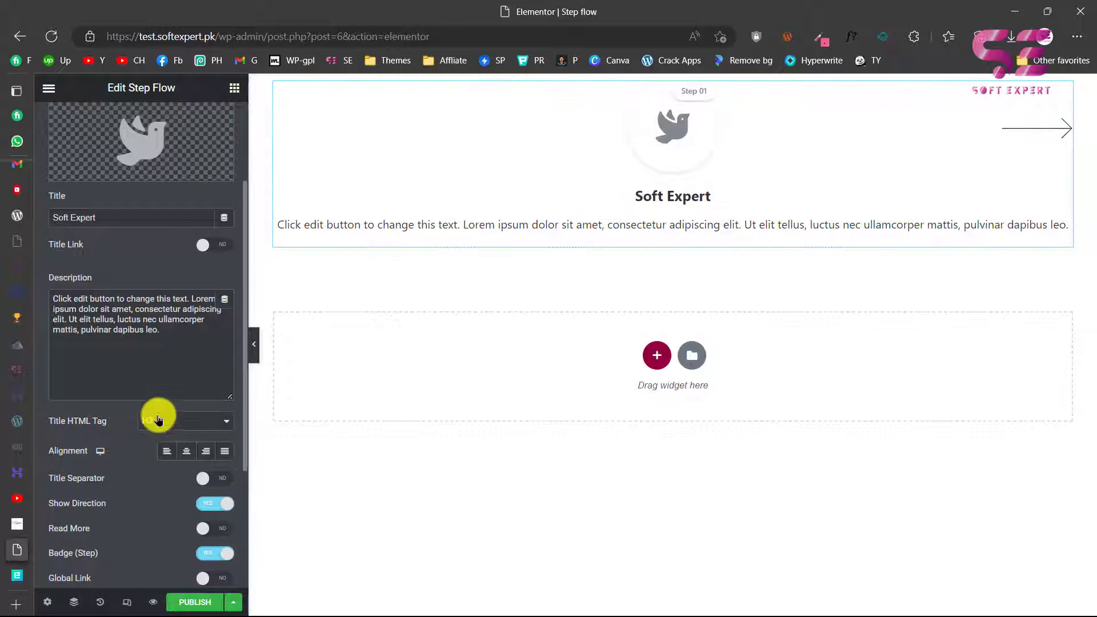
{"action": "scroll", "coordinate": [204, 422], "scroll_direction": "down", "scroll_amount": 2}
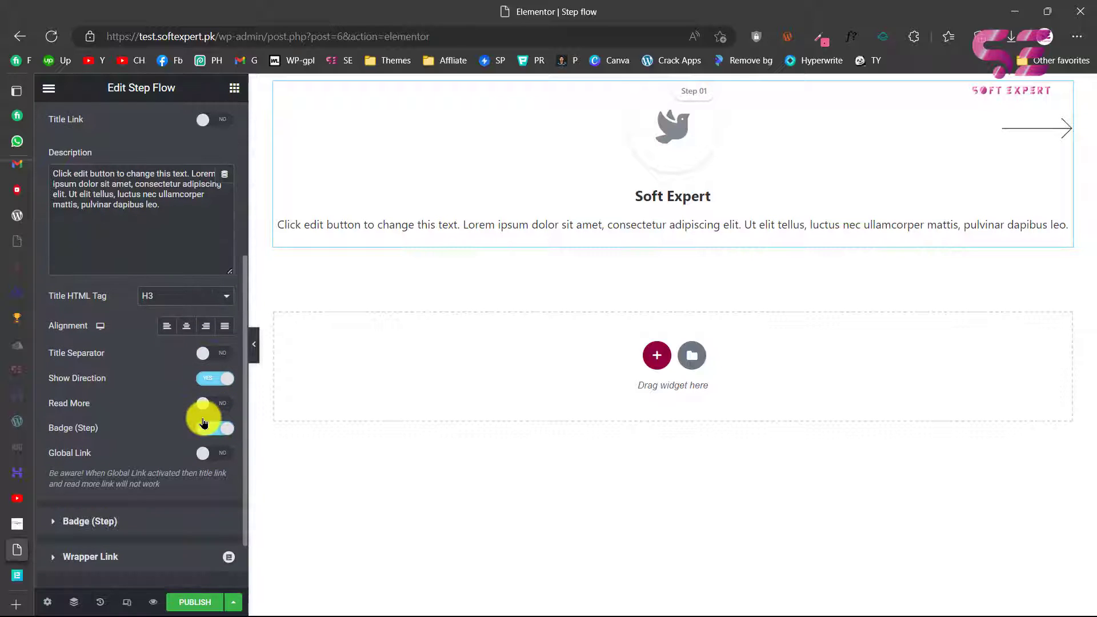
{"action": "left_click", "coordinate": [162, 328]}
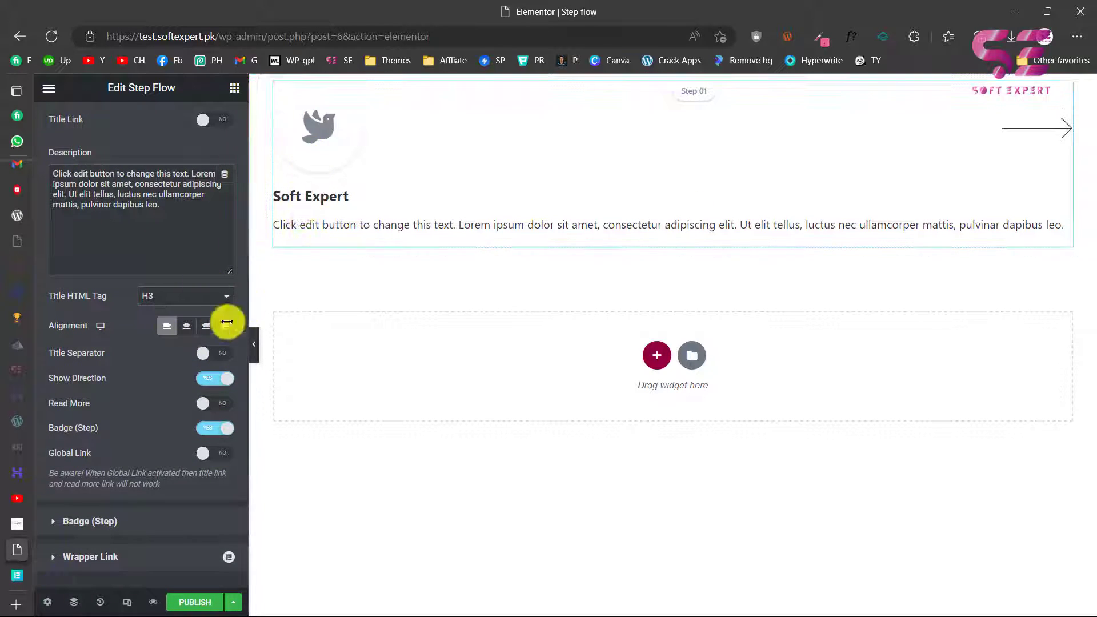
{"action": "left_click", "coordinate": [186, 325]}
{"action": "left_click", "coordinate": [205, 327]}
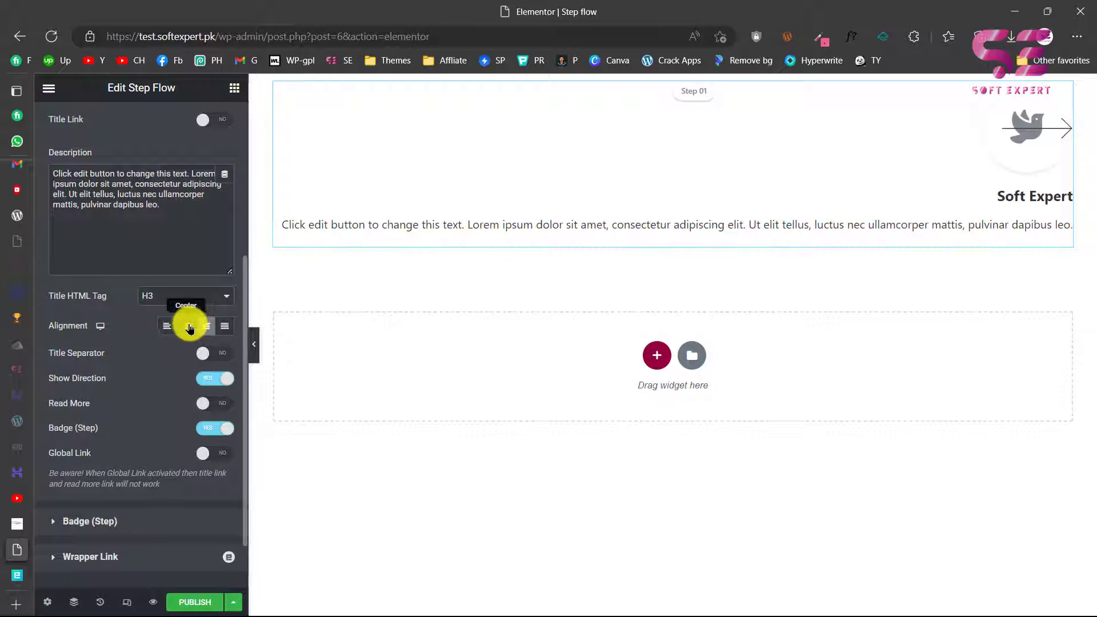
{"action": "left_click", "coordinate": [185, 328]}
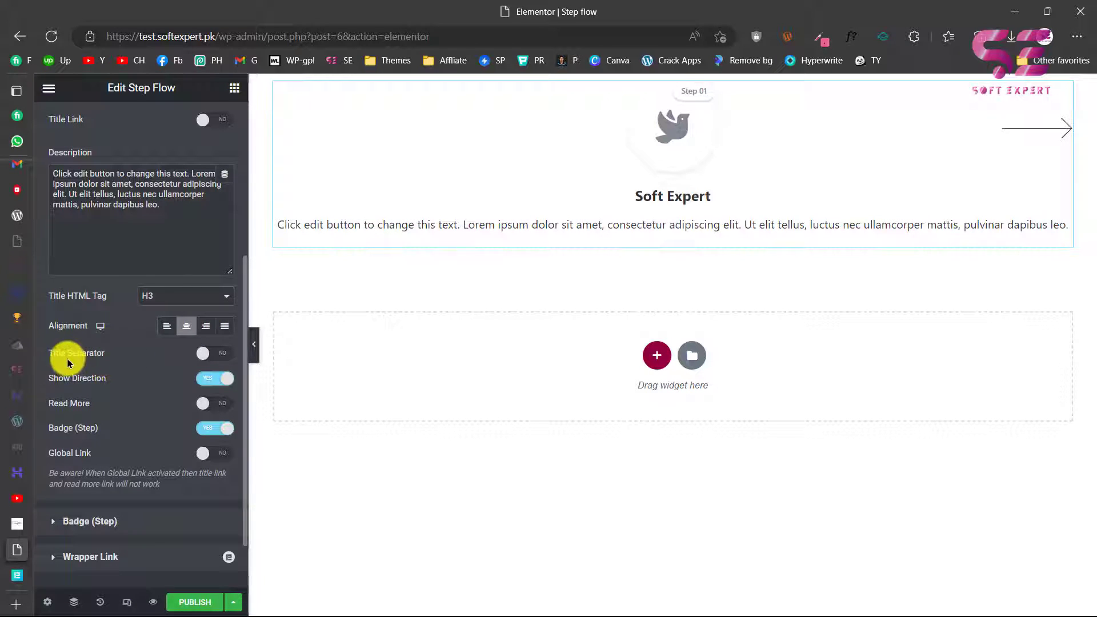
Step: Enable the title separator and Read More options, and try the Global Link option, switching it back off
{"action": "left_click", "coordinate": [217, 355]}
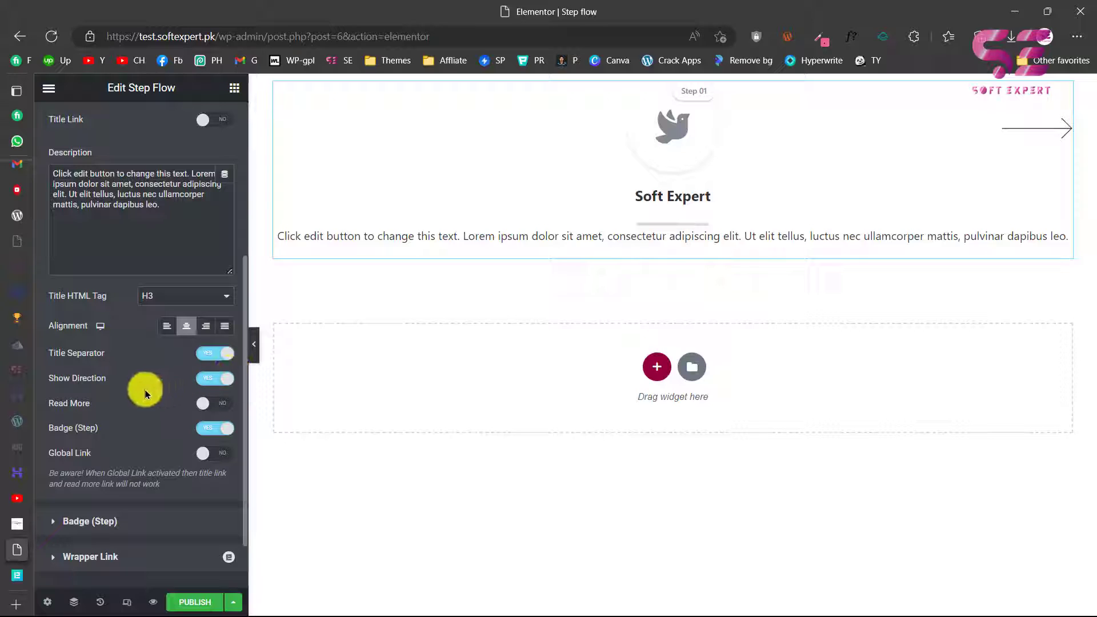
{"action": "left_click", "coordinate": [201, 408]}
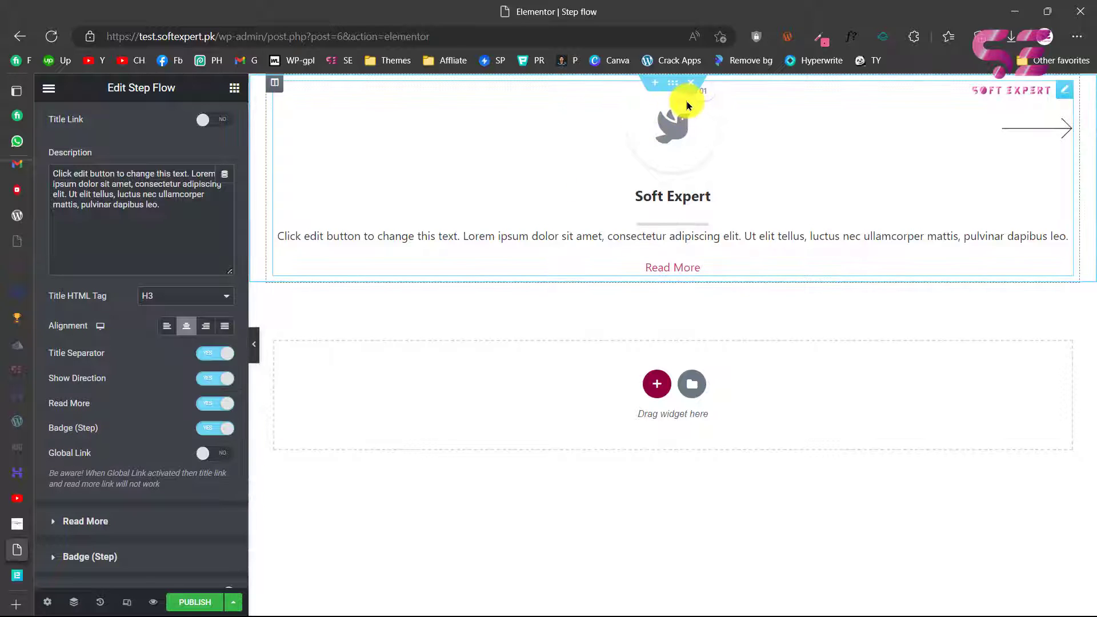
{"action": "left_click", "coordinate": [225, 454]}
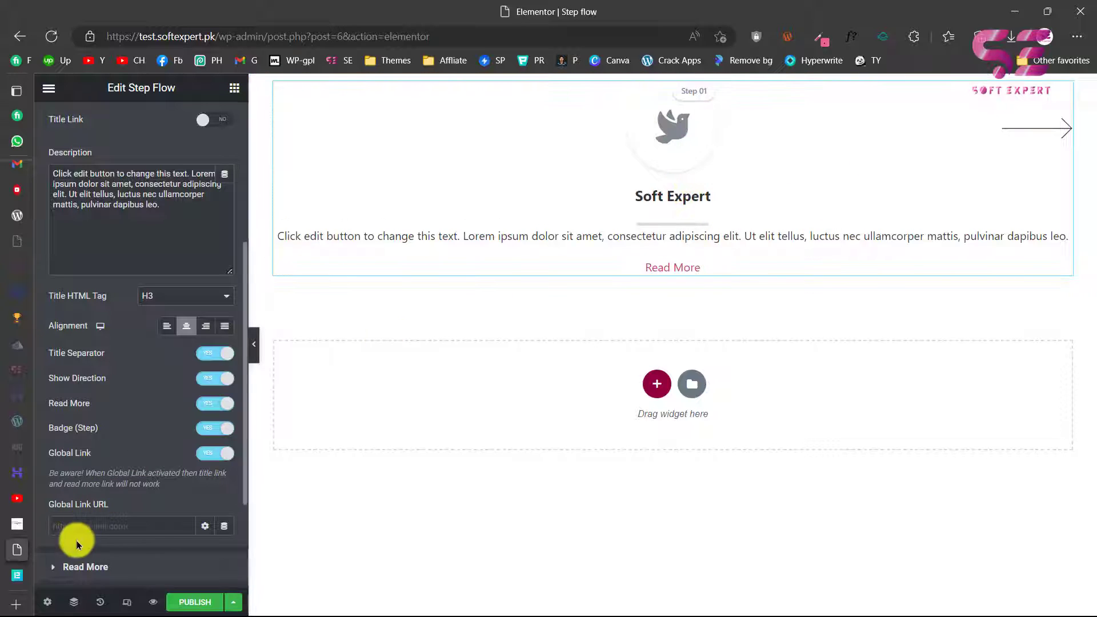
{"action": "left_click", "coordinate": [214, 454]}
Step: Change the Read More text to "Learn More" and try its OnClick option, undoing that change
{"action": "scroll", "coordinate": [213, 457], "scroll_direction": "down", "scroll_amount": 2}
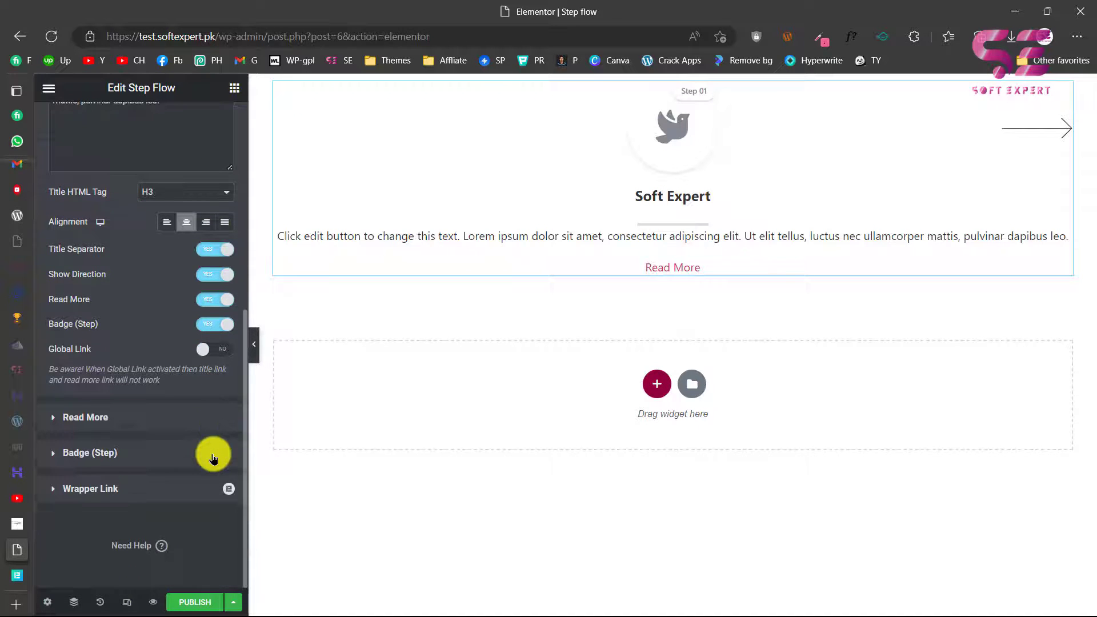
{"action": "left_click", "coordinate": [97, 415]}
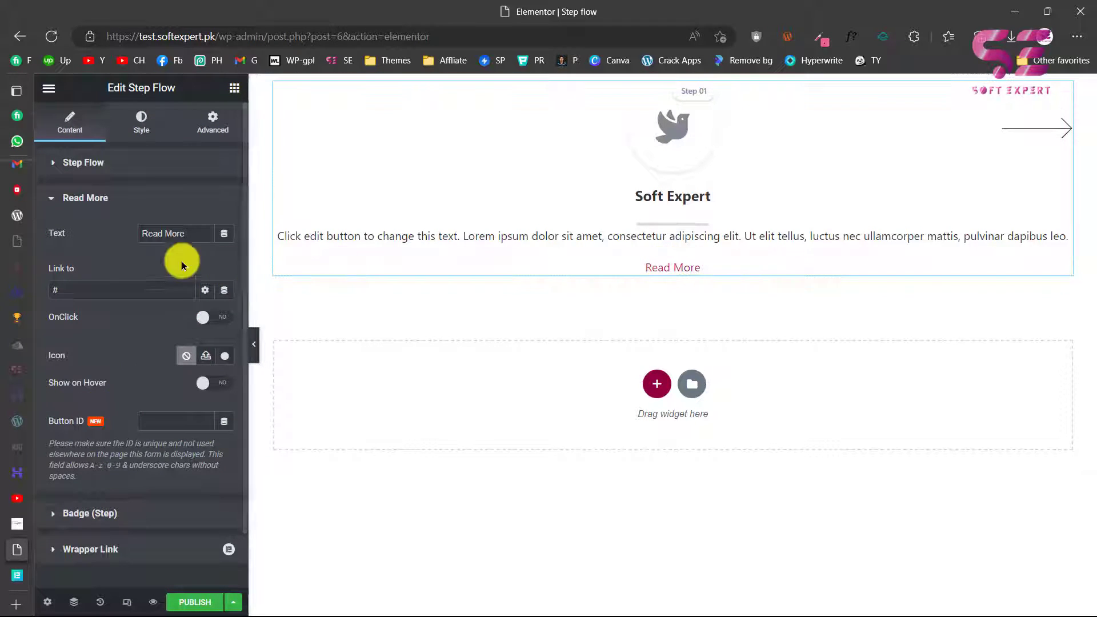
{"action": "left_click_drag", "start_coordinate": [188, 232], "coordinate": [74, 244]}
{"action": "type", "text": "L"}
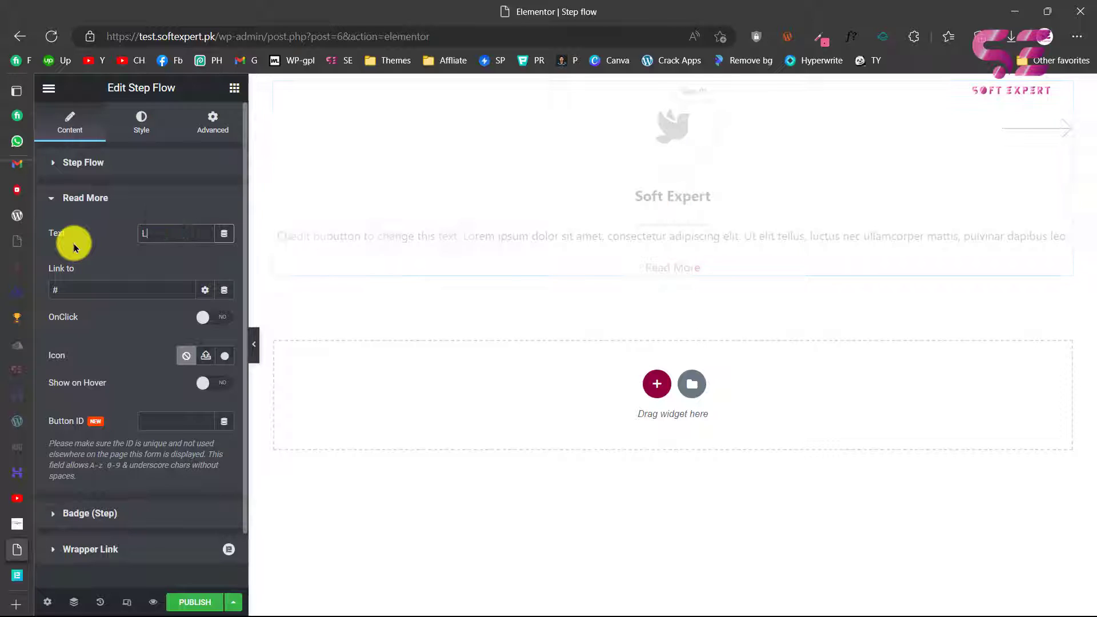
{"action": "type", "text": "earn More"}
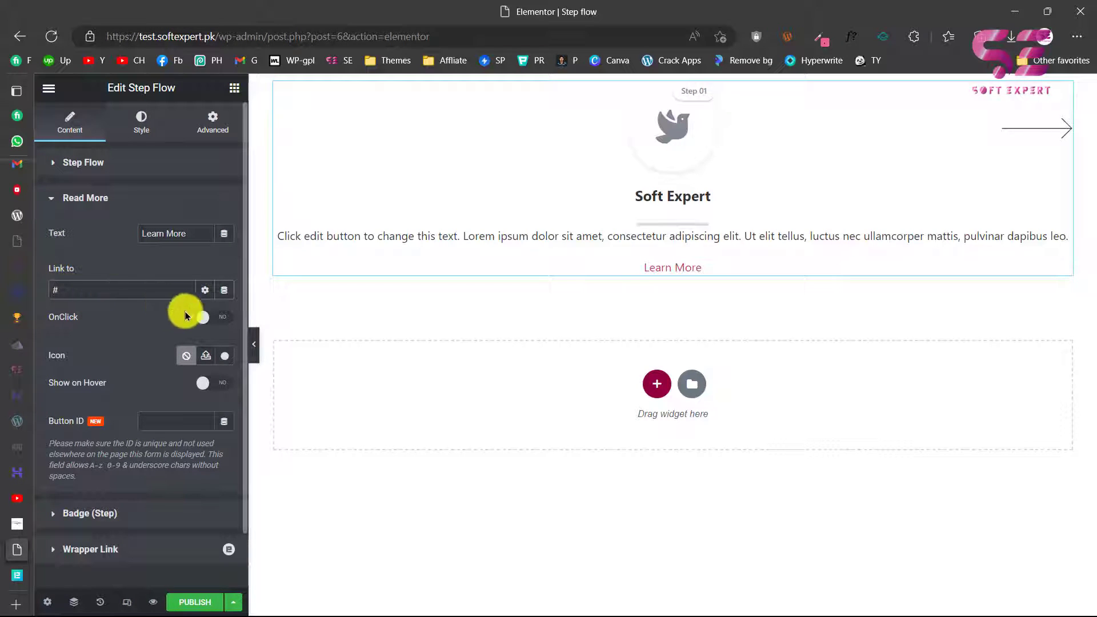
{"action": "left_click", "coordinate": [215, 318]}
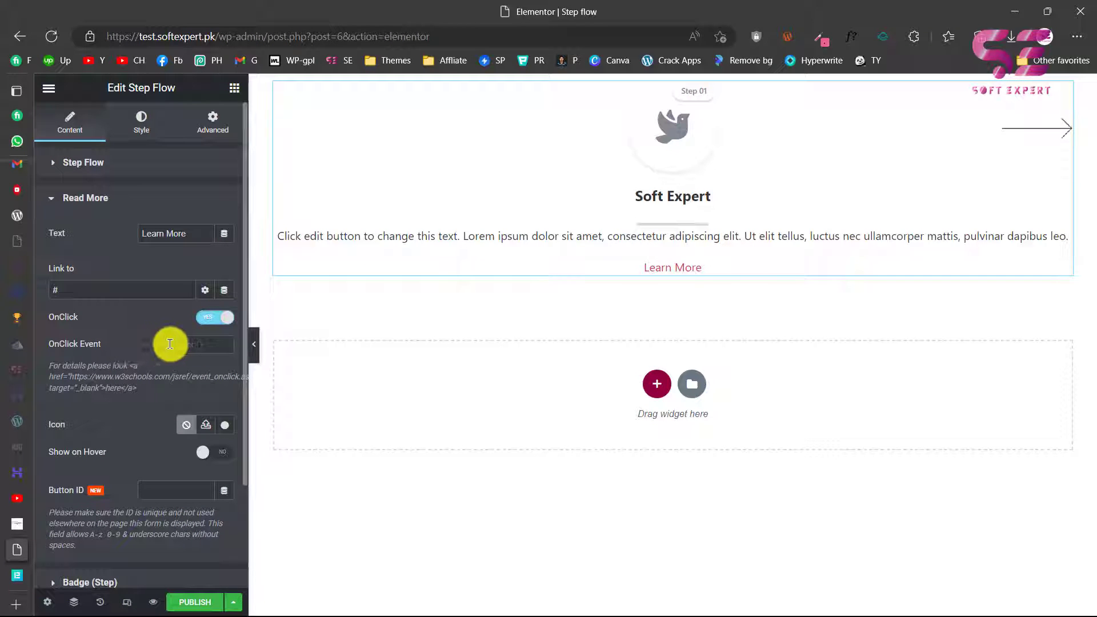
{"action": "key", "text": "ctrl+z"}
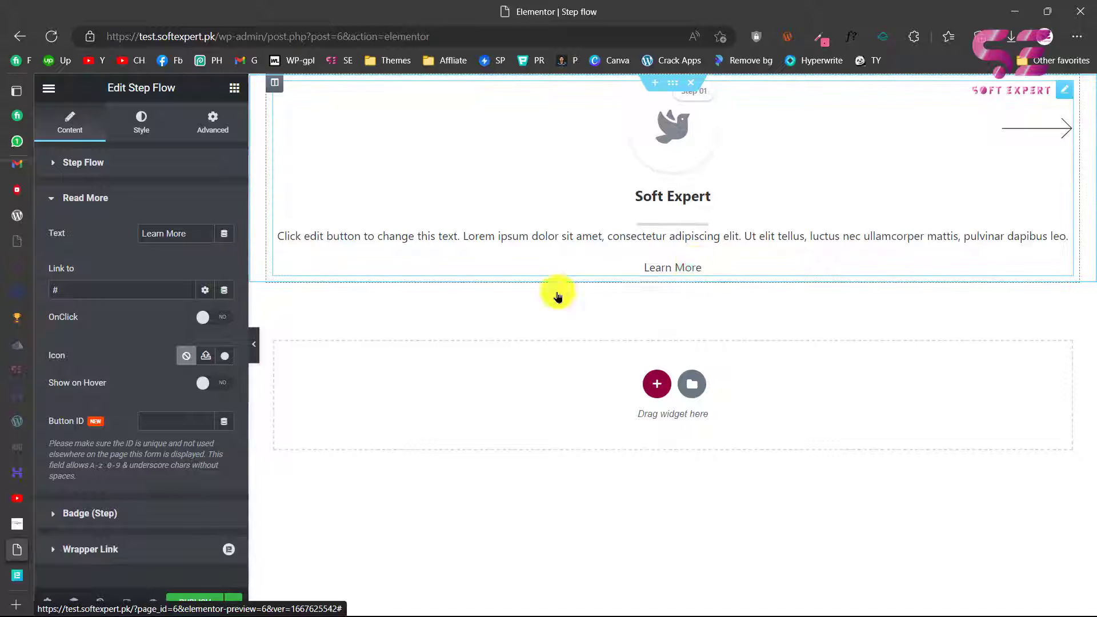
Step: Search the icon library for "arrow", add the outlined circle right-arrow icon to the Learn More link, and set its icon position to Left
{"action": "left_click", "coordinate": [224, 357]}
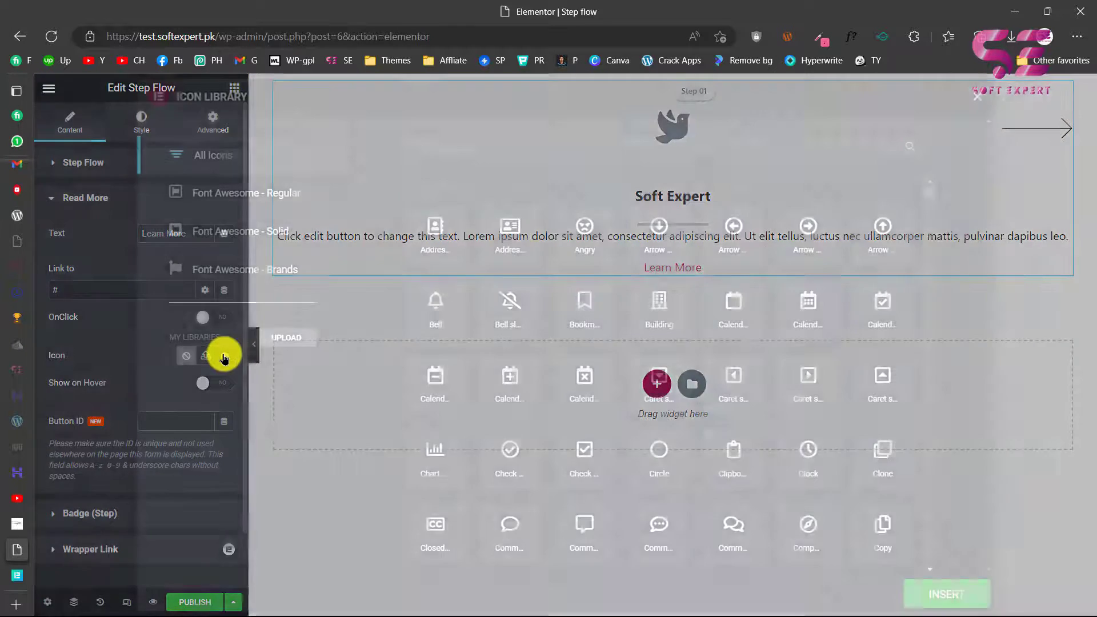
{"action": "left_click", "coordinate": [434, 142]}
{"action": "type", "text": "arrow"}
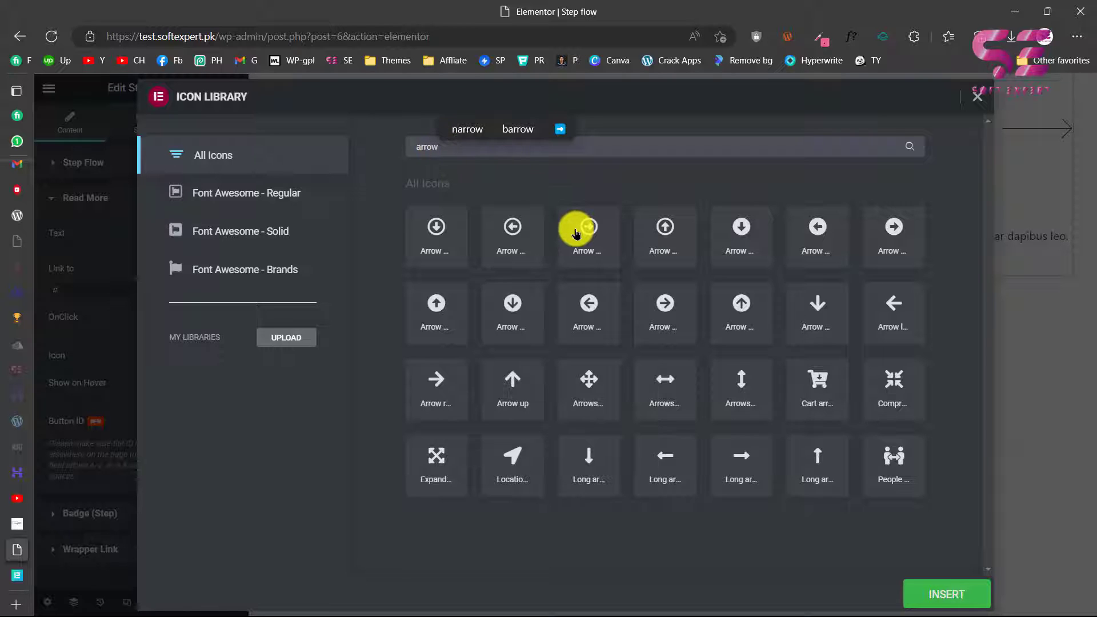
{"action": "left_click", "coordinate": [588, 230]}
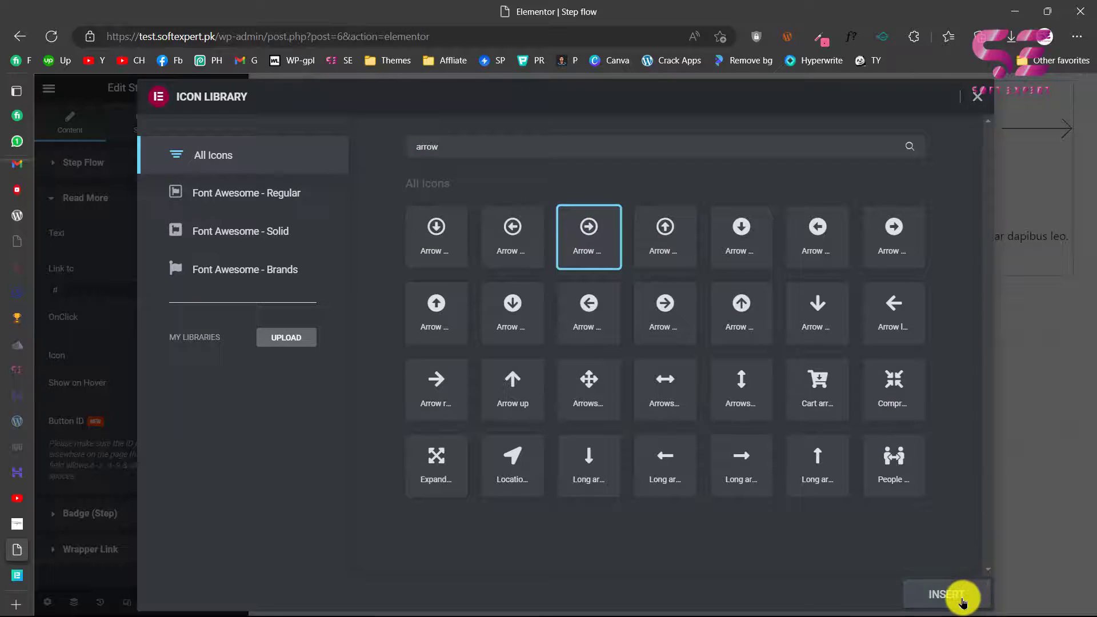
{"action": "left_click", "coordinate": [963, 595]}
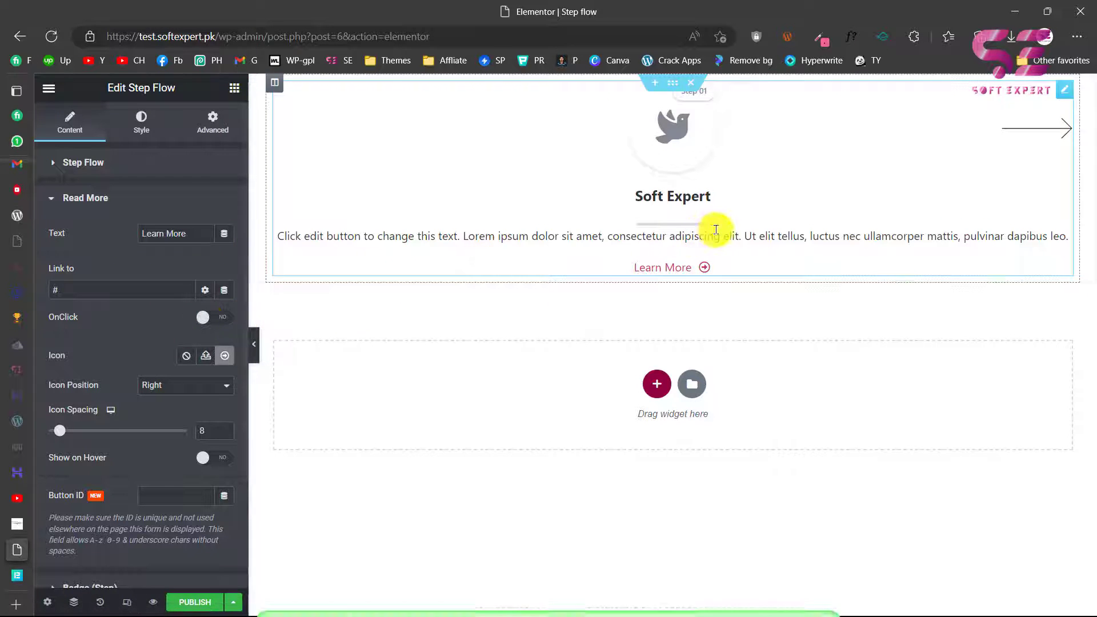
{"action": "left_click", "coordinate": [185, 387]}
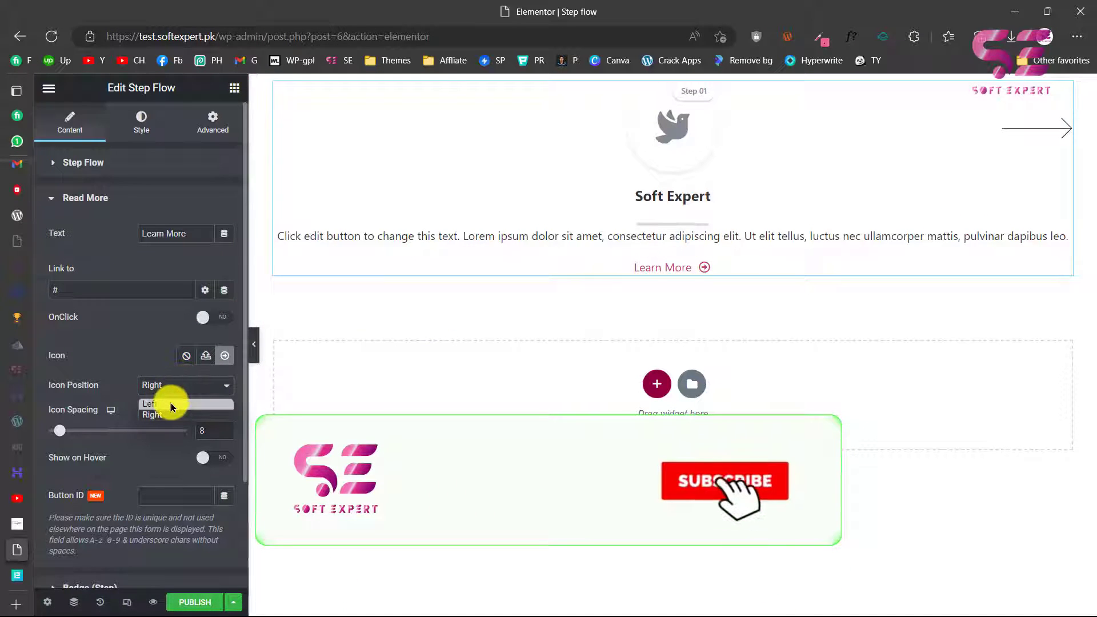
{"action": "left_click", "coordinate": [170, 403]}
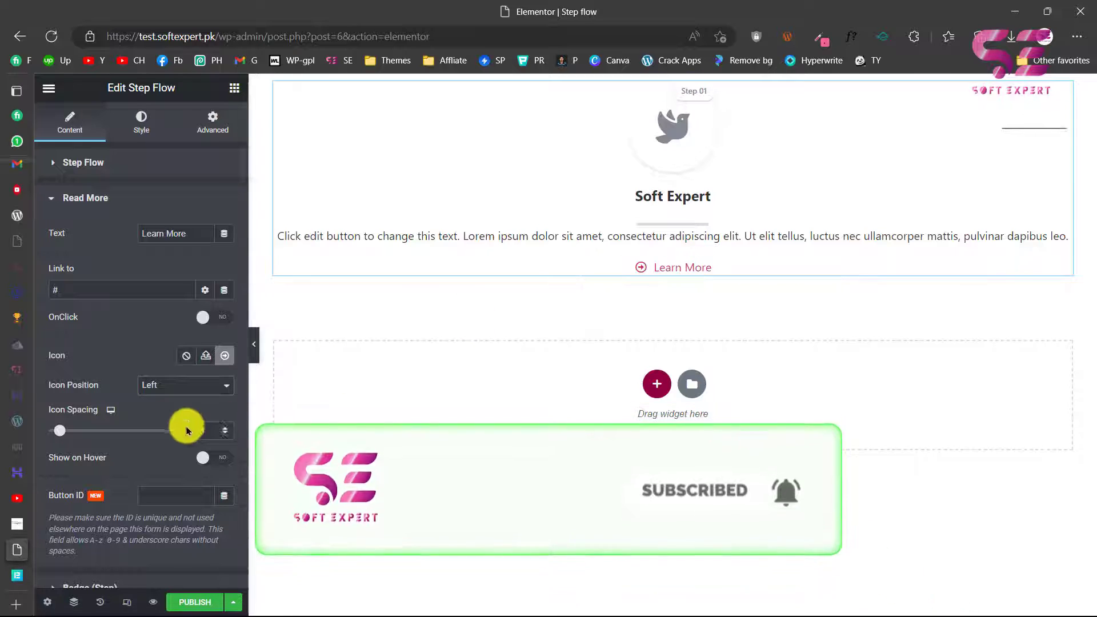
Step: Set the Learn More icon position to Right and try the Show on Hover option, switching it back off
{"action": "left_click", "coordinate": [163, 386]}
{"action": "left_click", "coordinate": [160, 414]}
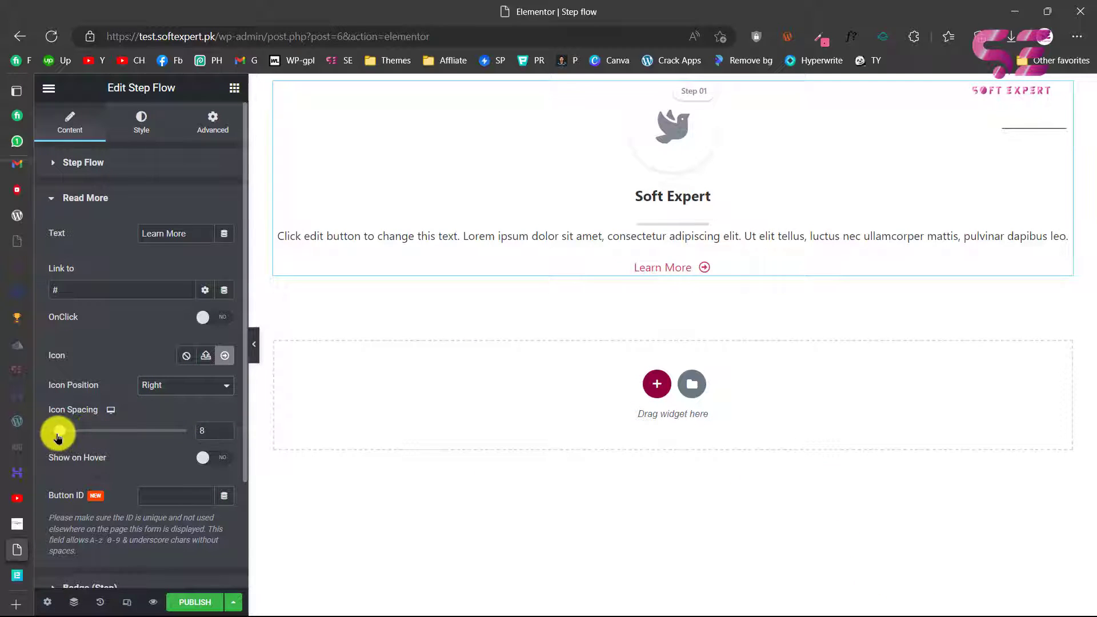
{"action": "scroll", "coordinate": [138, 441], "scroll_direction": "down", "scroll_amount": 2}
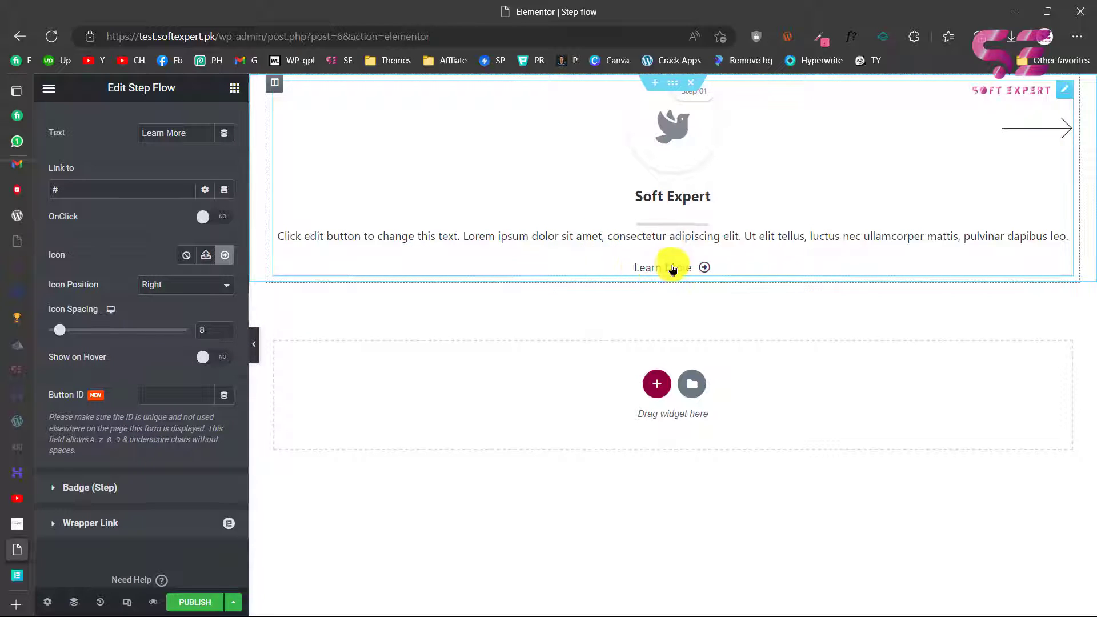
{"action": "left_click", "coordinate": [214, 357]}
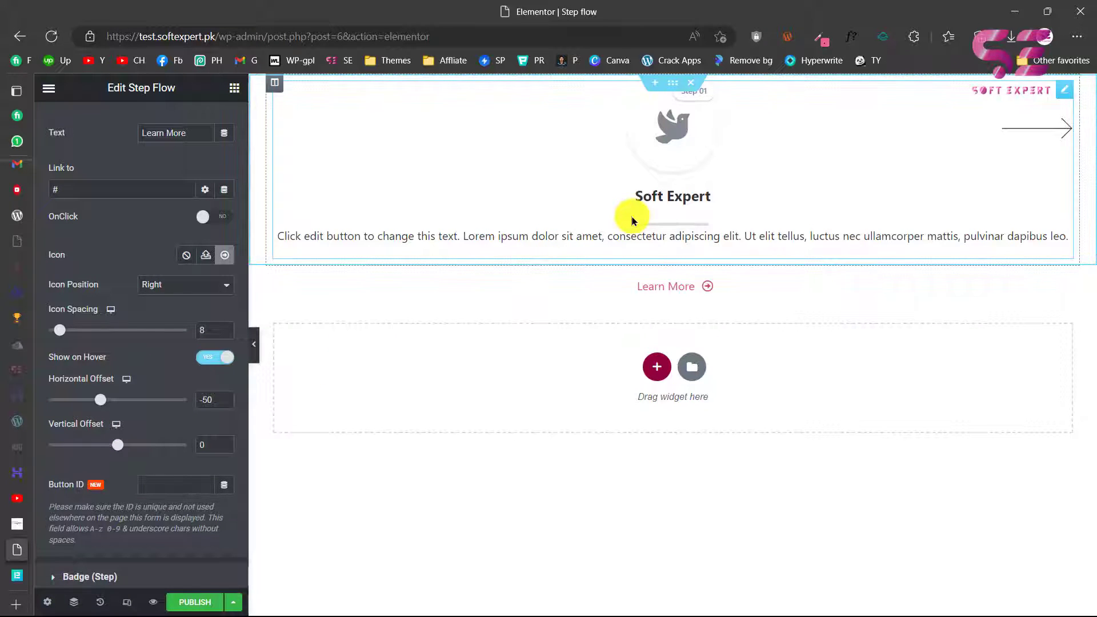
{"action": "left_click", "coordinate": [211, 359]}
Step: Change the badge text to "Step 03" and check the available badge positions, keeping Top Center
{"action": "scroll", "coordinate": [204, 363], "scroll_direction": "down", "scroll_amount": 1}
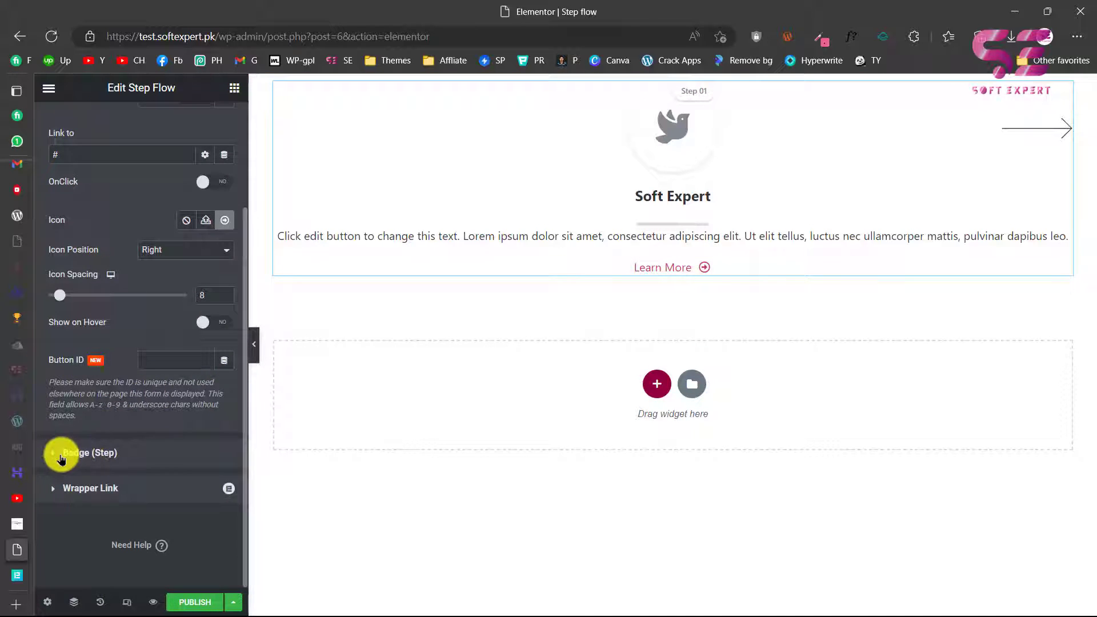
{"action": "left_click", "coordinate": [91, 453]}
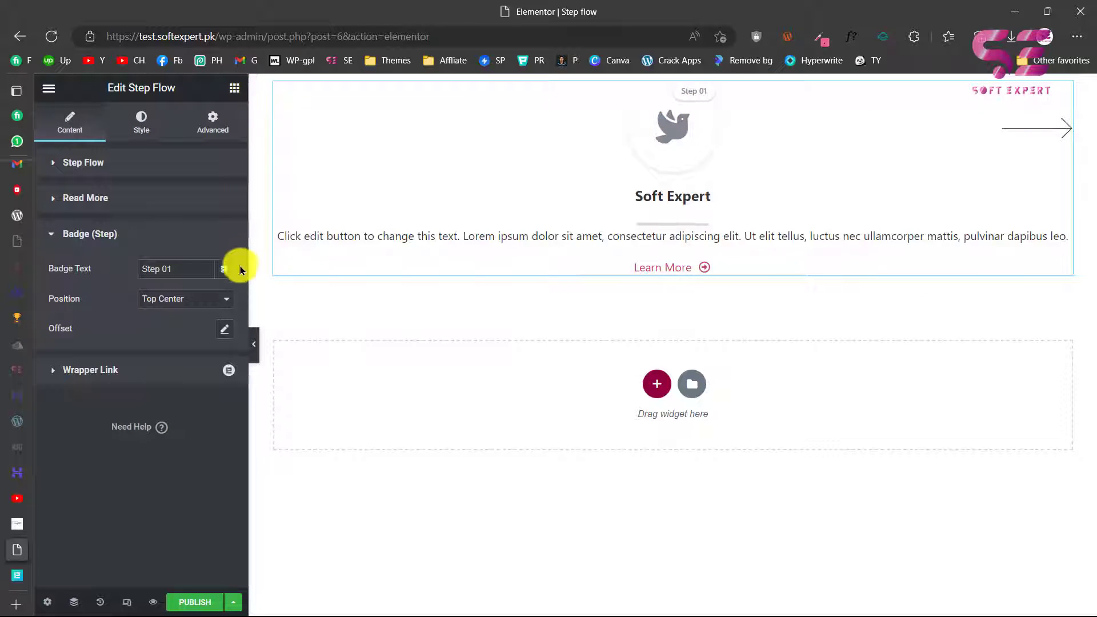
{"action": "left_click", "coordinate": [183, 272]}
{"action": "key", "text": "BackSpace"}
{"action": "type", "text": "2"}
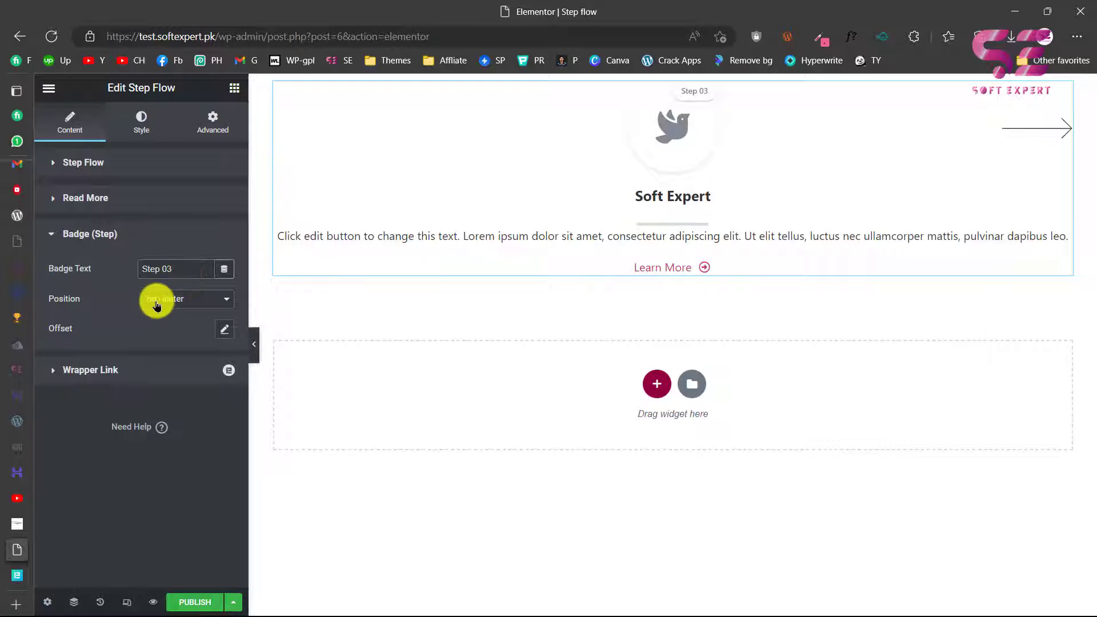
{"action": "left_click", "coordinate": [193, 302]}
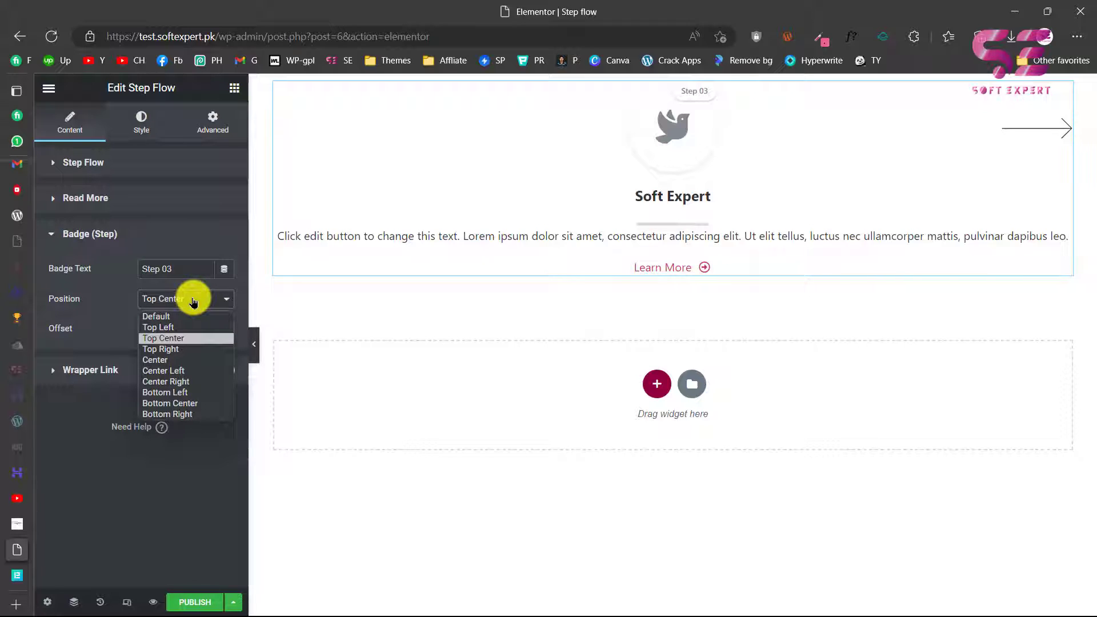
{"action": "left_click", "coordinate": [193, 303]}
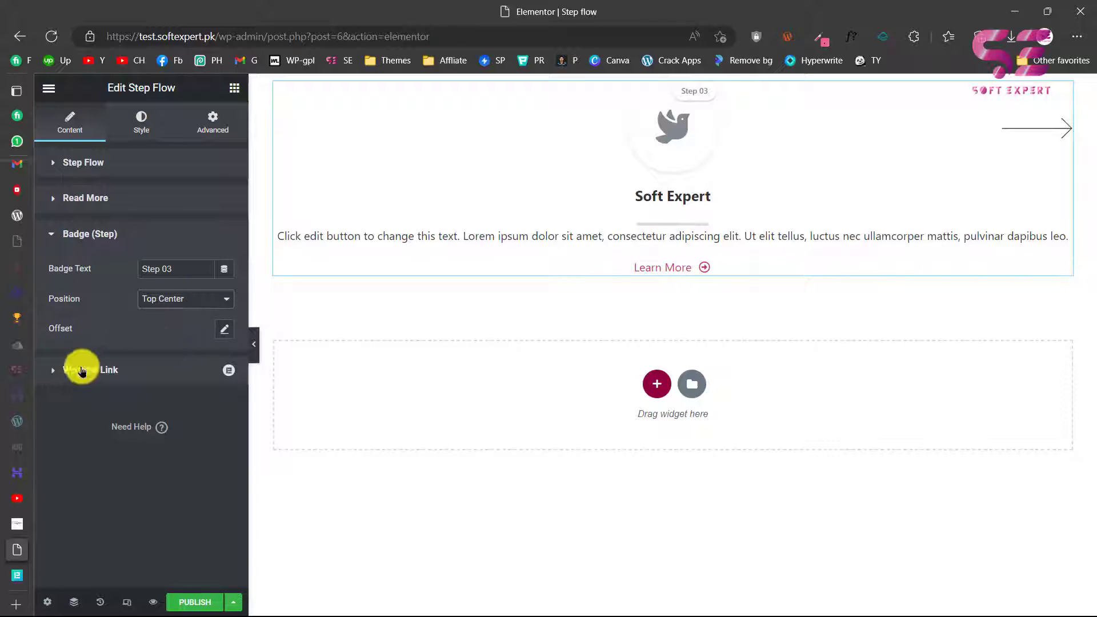
Step: Try a horizontal offset of about -98 for the step badge and reset the offset
{"action": "left_click", "coordinate": [227, 331]}
{"action": "mouse_move", "coordinate": [119, 387]}
{"action": "left_mouse_down"}
{"action": "mouse_move", "coordinate": [137, 381]}
{"action": "mouse_move", "coordinate": [86, 382]}
{"action": "mouse_move", "coordinate": [115, 382]}
{"action": "mouse_move", "coordinate": [99, 383]}
{"action": "left_mouse_up"}
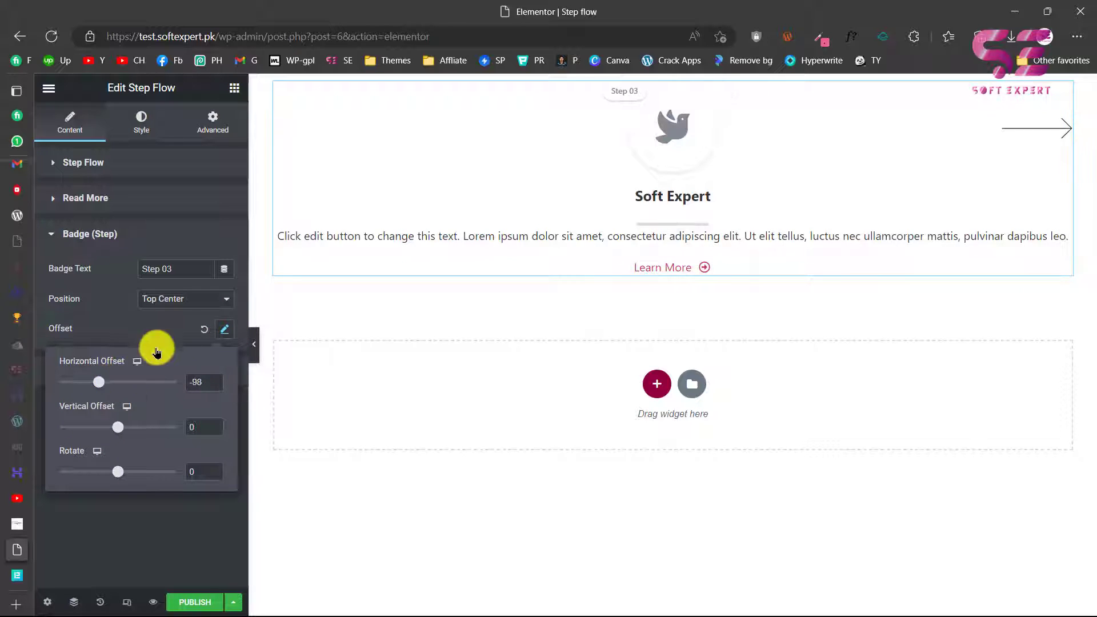
{"action": "left_click", "coordinate": [199, 333]}
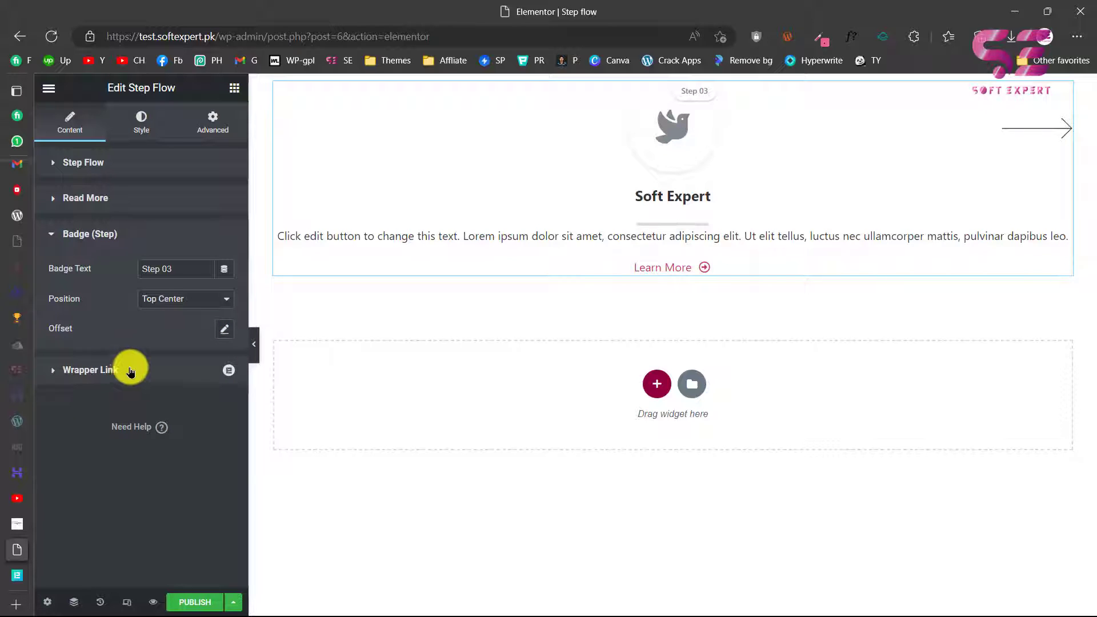
Step: Examine the Wrapper Link setting and the style options for the Step Flow's icon, title and description
{"action": "left_click", "coordinate": [106, 372]}
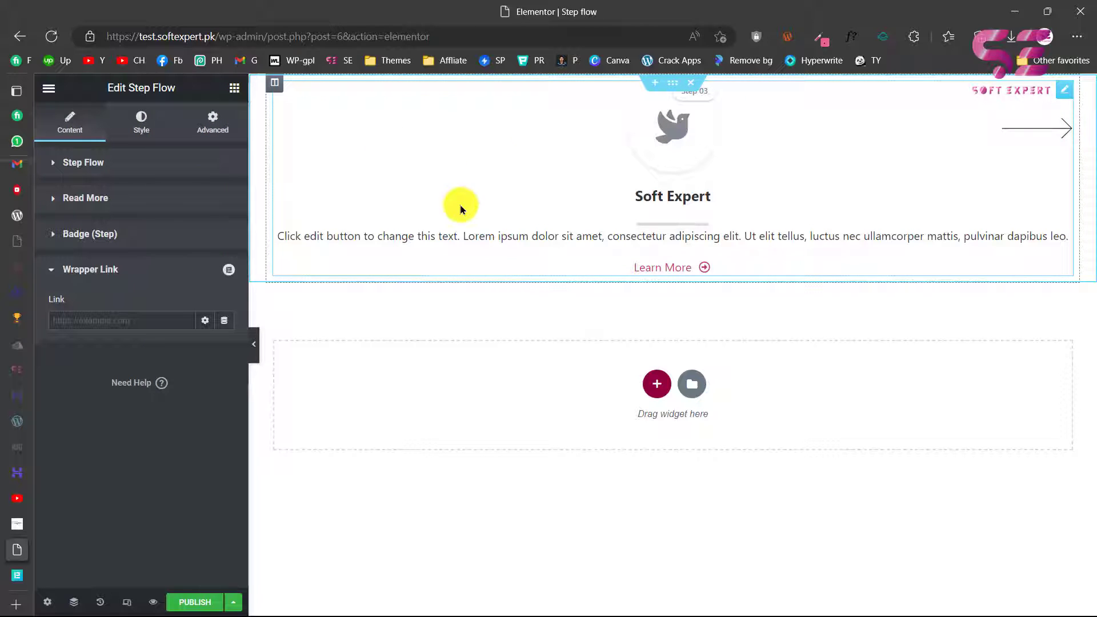
{"action": "left_click", "coordinate": [142, 133]}
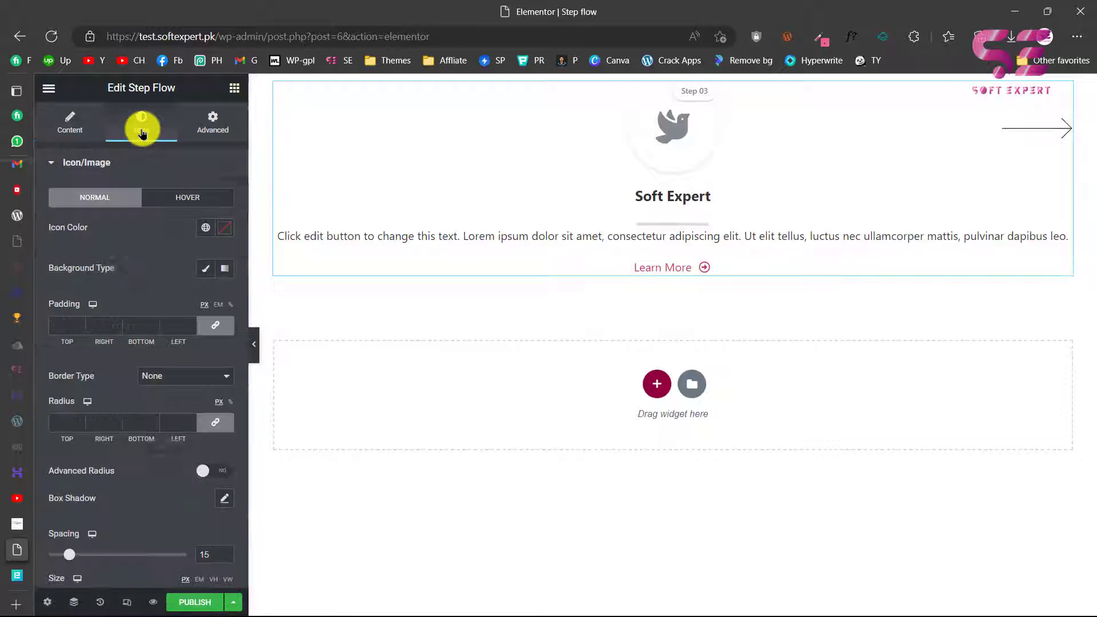
{"action": "scroll", "coordinate": [155, 257], "scroll_direction": "down", "scroll_amount": 2}
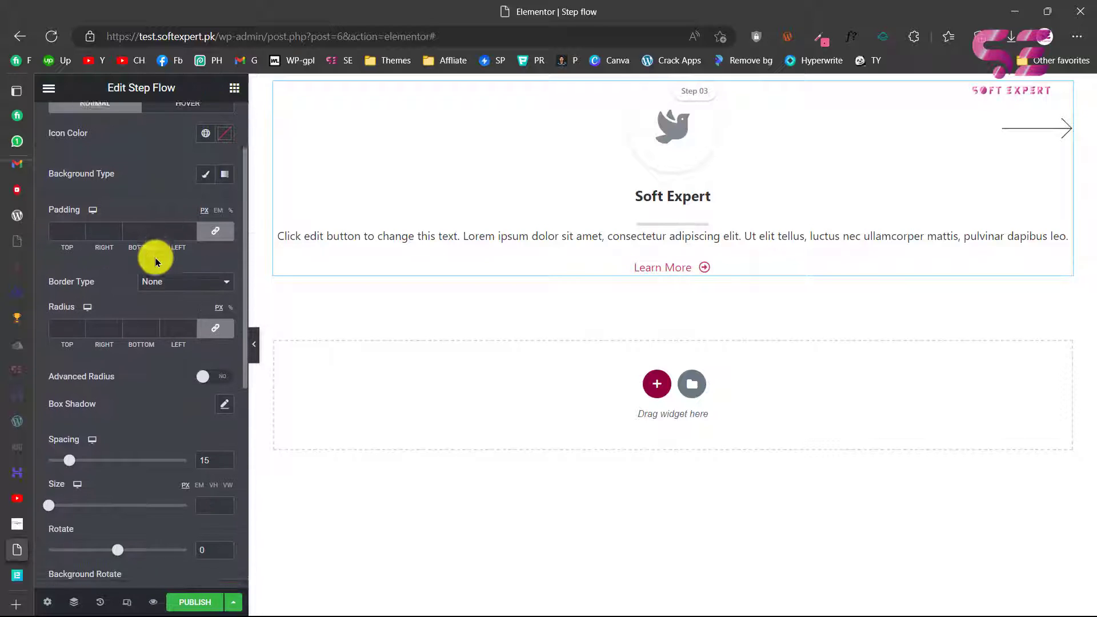
{"action": "scroll", "coordinate": [114, 229], "scroll_direction": "up", "scroll_amount": 2}
{"action": "scroll", "coordinate": [142, 253], "scroll_direction": "down", "scroll_amount": 1}
{"action": "scroll", "coordinate": [141, 254], "scroll_direction": "down", "scroll_amount": 7}
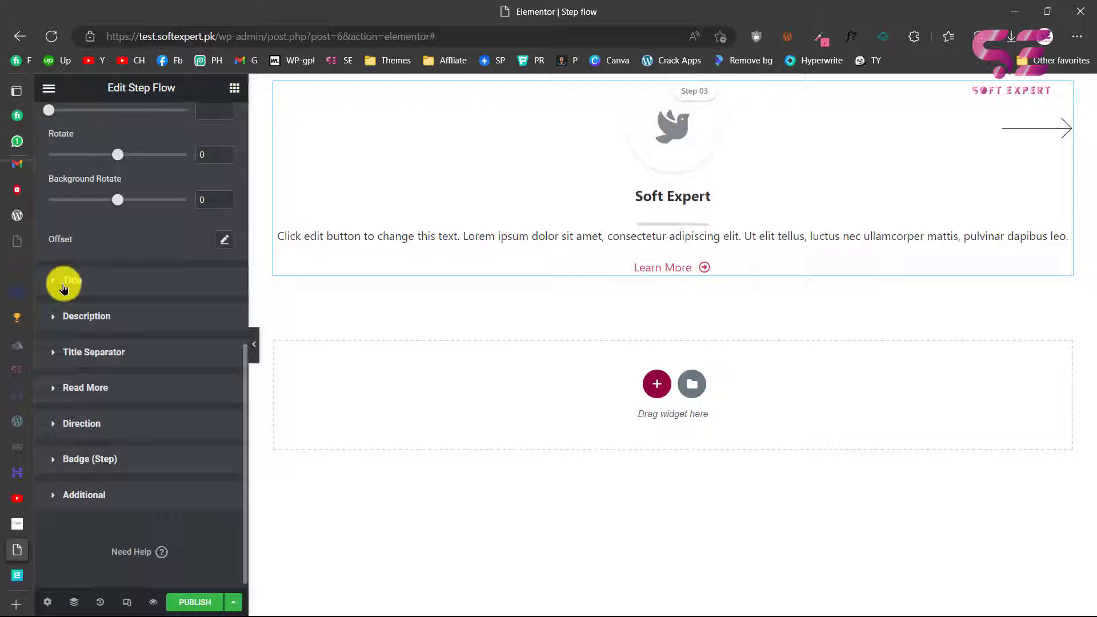
{"action": "left_click", "coordinate": [63, 283]}
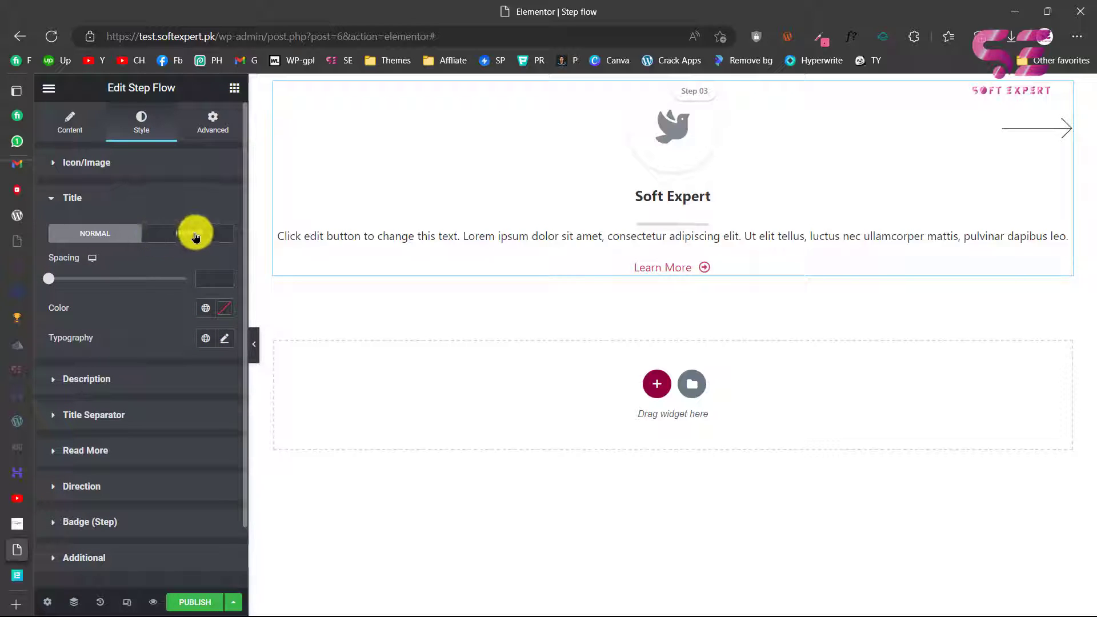
{"action": "scroll", "coordinate": [88, 289], "scroll_direction": "down", "scroll_amount": 2}
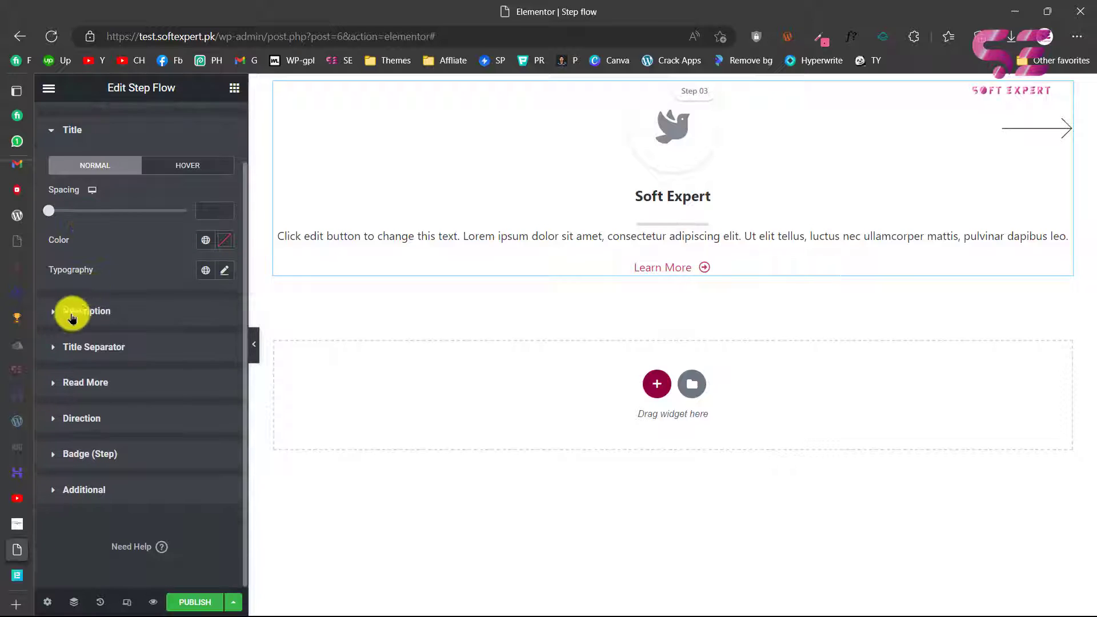
{"action": "left_click", "coordinate": [71, 314]}
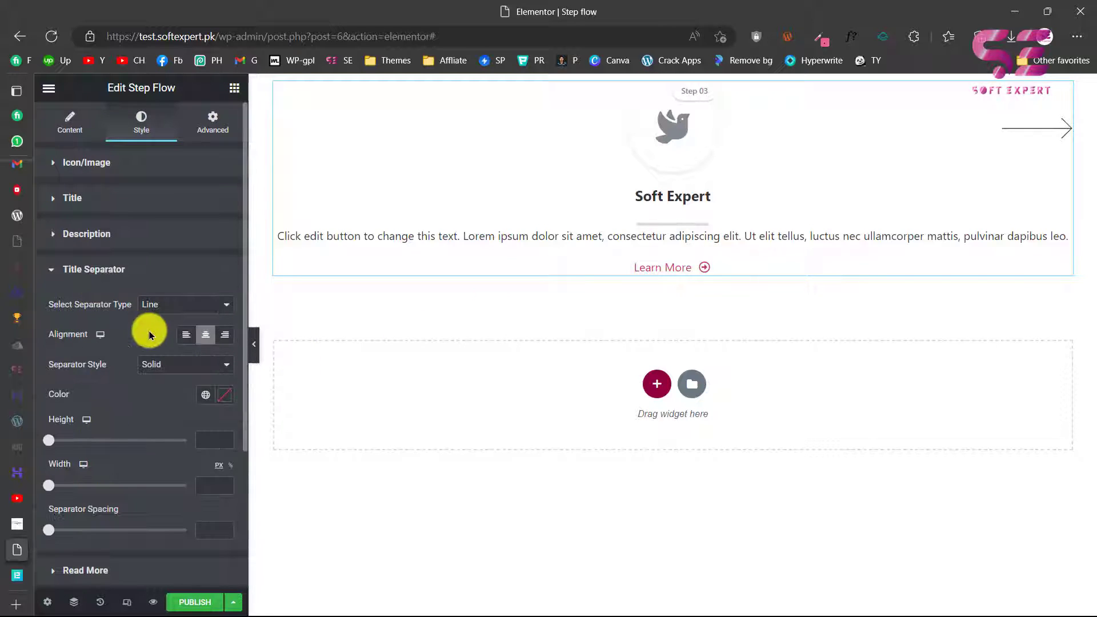
Step: Set the title separator type to Line Circle with a width of 265, keeping the Square line cap
{"action": "scroll", "coordinate": [147, 329], "scroll_direction": "down", "scroll_amount": 2}
{"action": "left_click", "coordinate": [166, 227]}
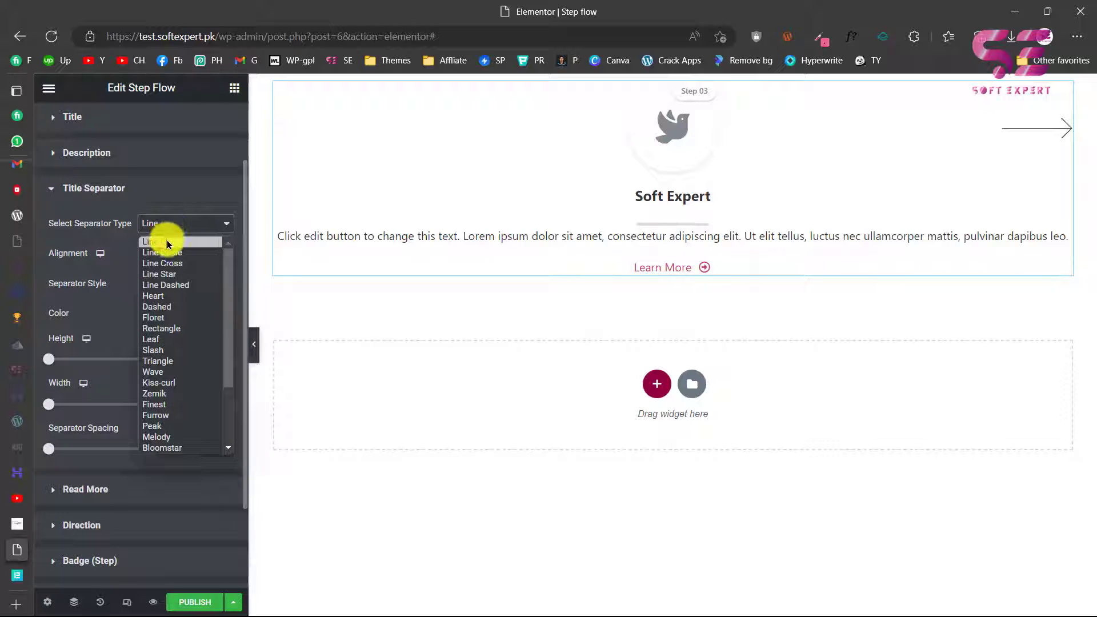
{"action": "left_click", "coordinate": [167, 252]}
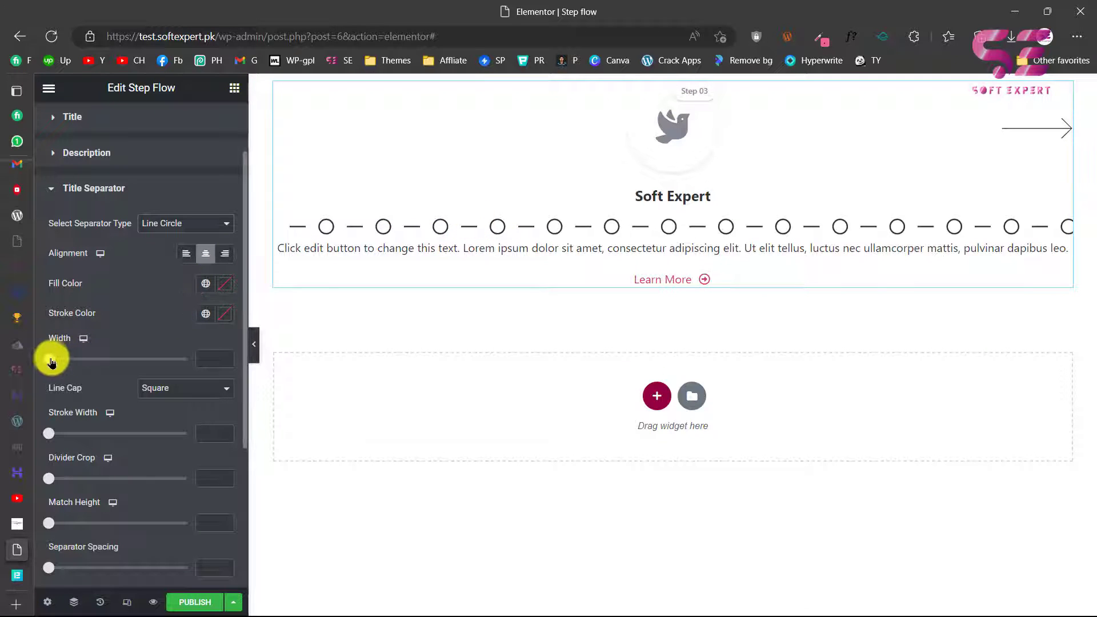
{"action": "left_click_drag", "start_coordinate": [48, 361], "coordinate": [68, 359]}
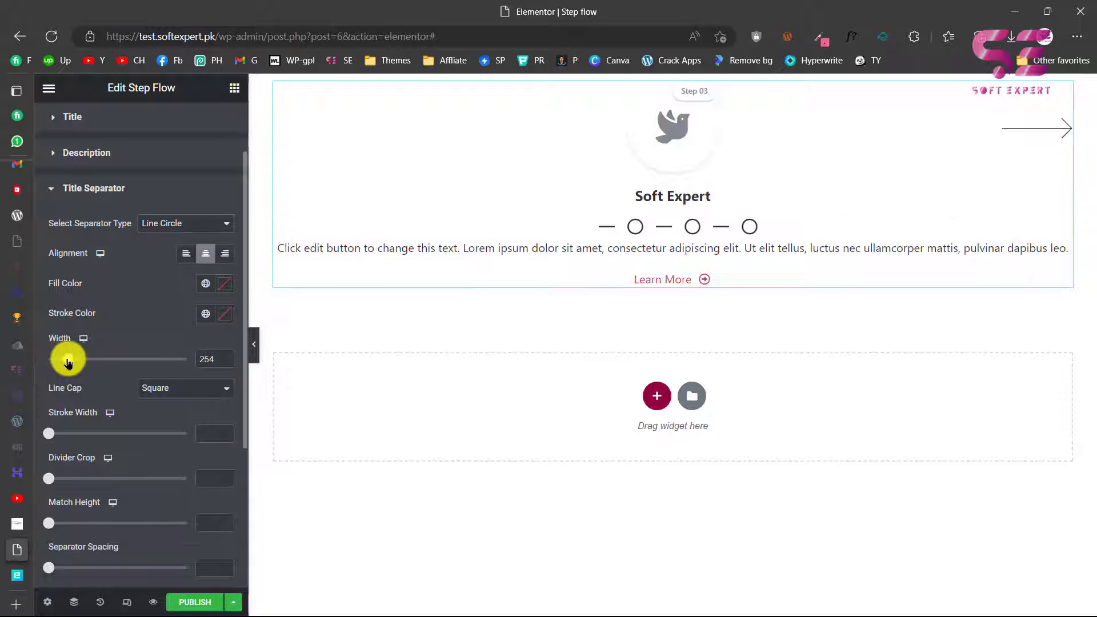
{"action": "left_click", "coordinate": [157, 392]}
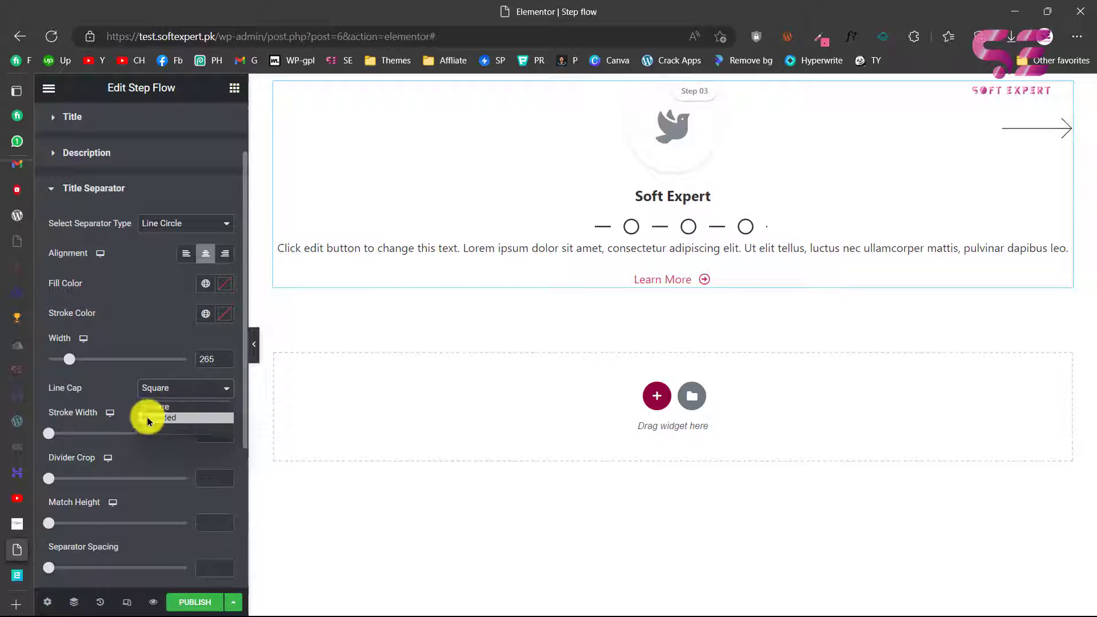
{"action": "left_click", "coordinate": [108, 389]}
Step: Look over the remaining title separator options and the Read More style settings
{"action": "scroll", "coordinate": [110, 382], "scroll_direction": "down", "scroll_amount": 2}
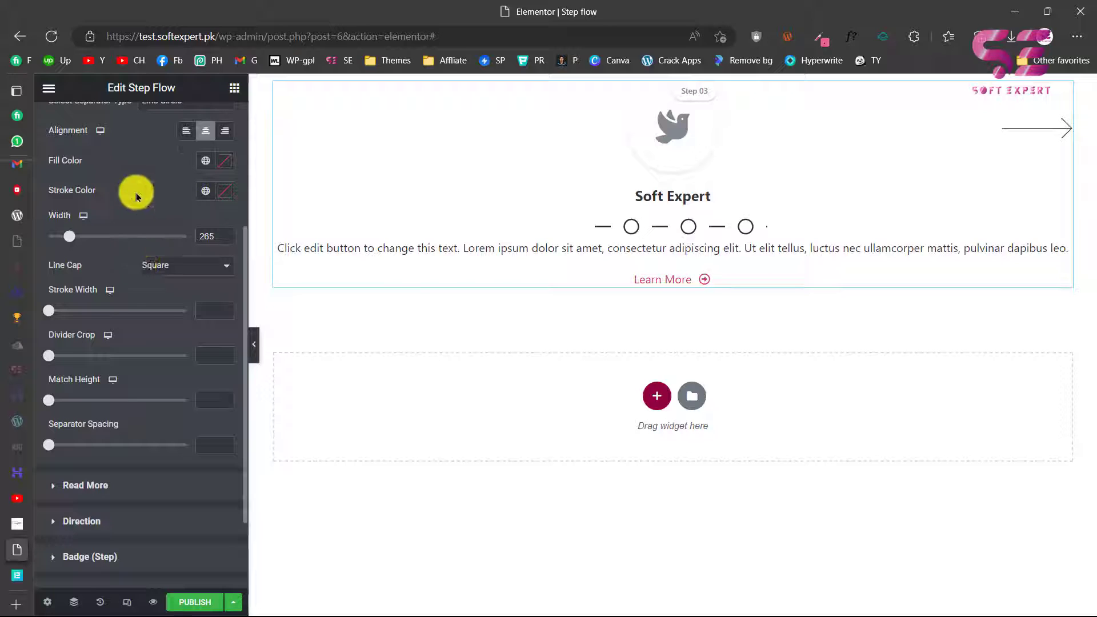
{"action": "scroll", "coordinate": [125, 300], "scroll_direction": "down", "scroll_amount": 2}
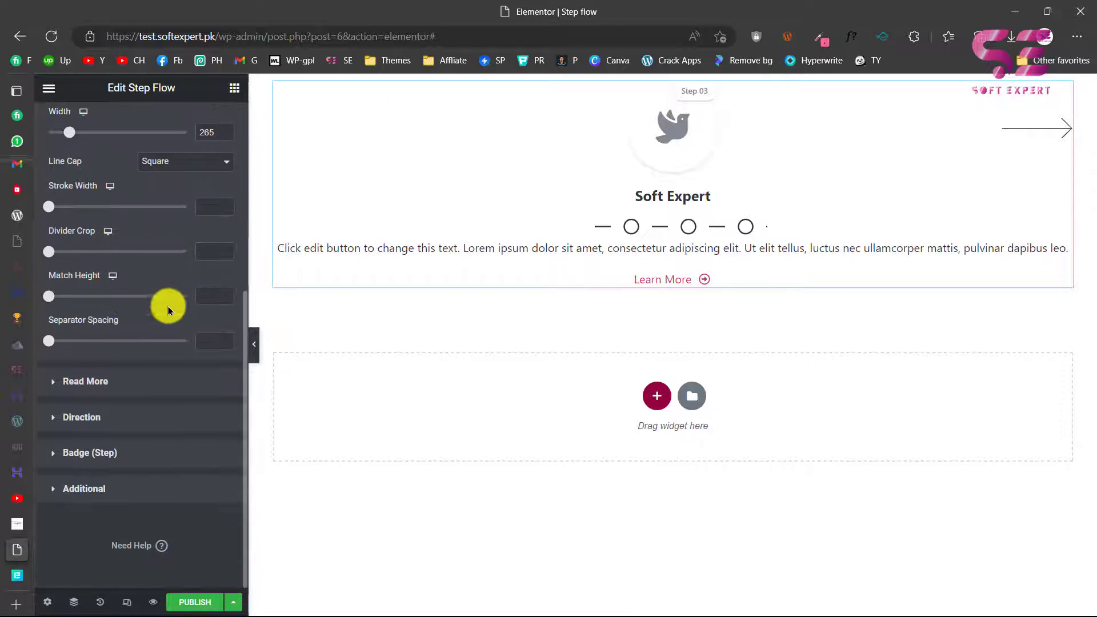
{"action": "left_click", "coordinate": [47, 382]}
{"action": "scroll", "coordinate": [45, 374], "scroll_direction": "down", "scroll_amount": 3}
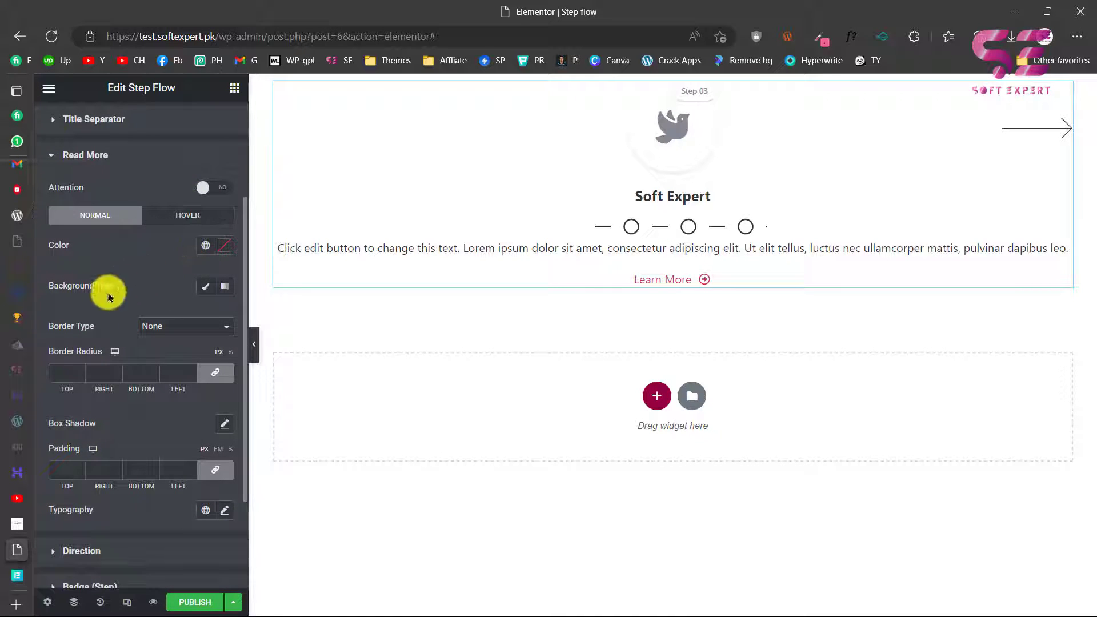
{"action": "scroll", "coordinate": [162, 461], "scroll_direction": "down", "scroll_amount": 3}
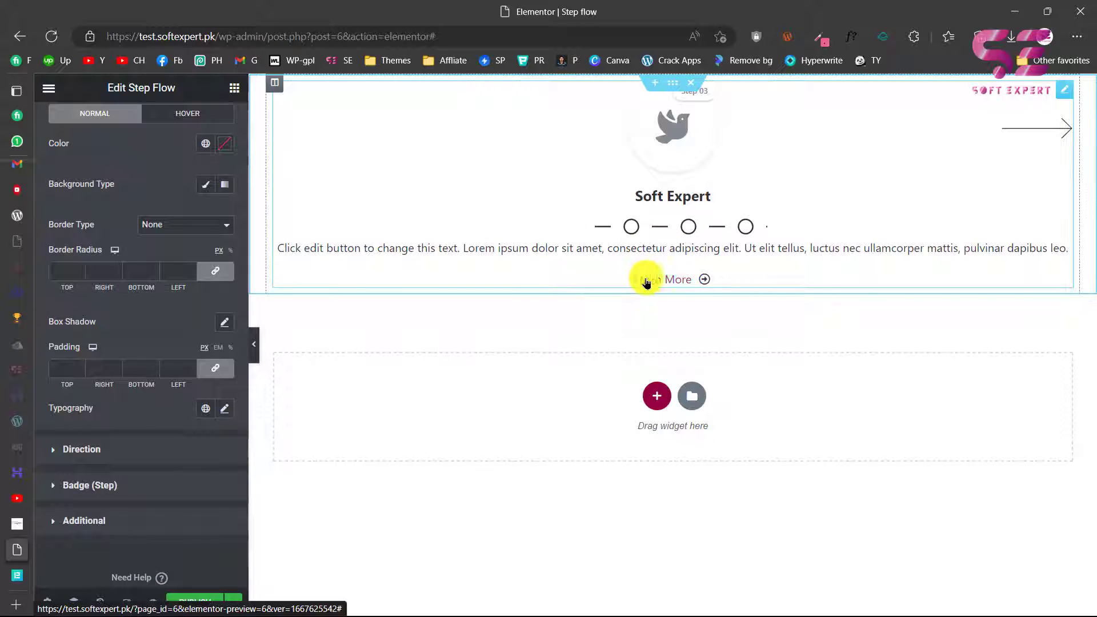
{"action": "scroll", "coordinate": [171, 399], "scroll_direction": "down", "scroll_amount": 1}
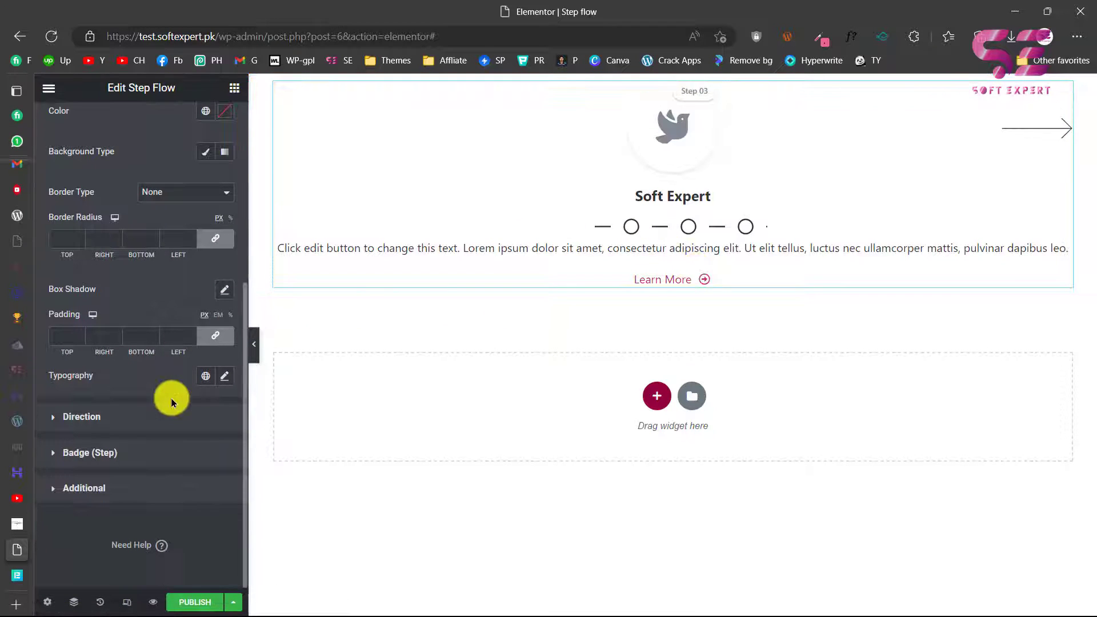
Step: Turn on Hover Animation and Infinite Animation for the direction arrow and set its style to Style 2
{"action": "left_click", "coordinate": [94, 417]}
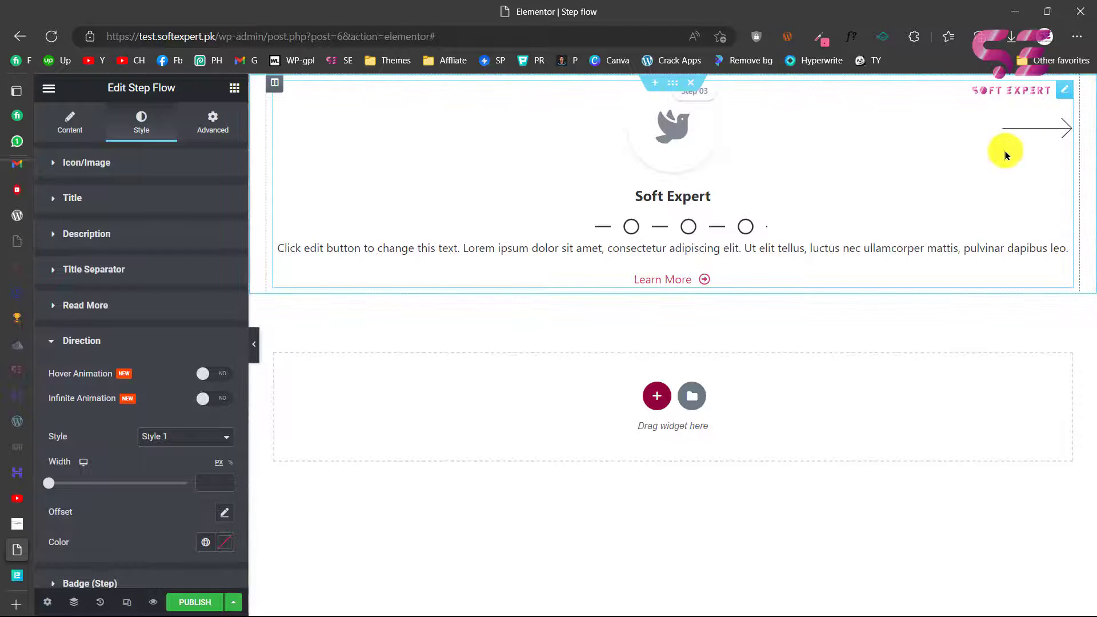
{"action": "left_click", "coordinate": [213, 375]}
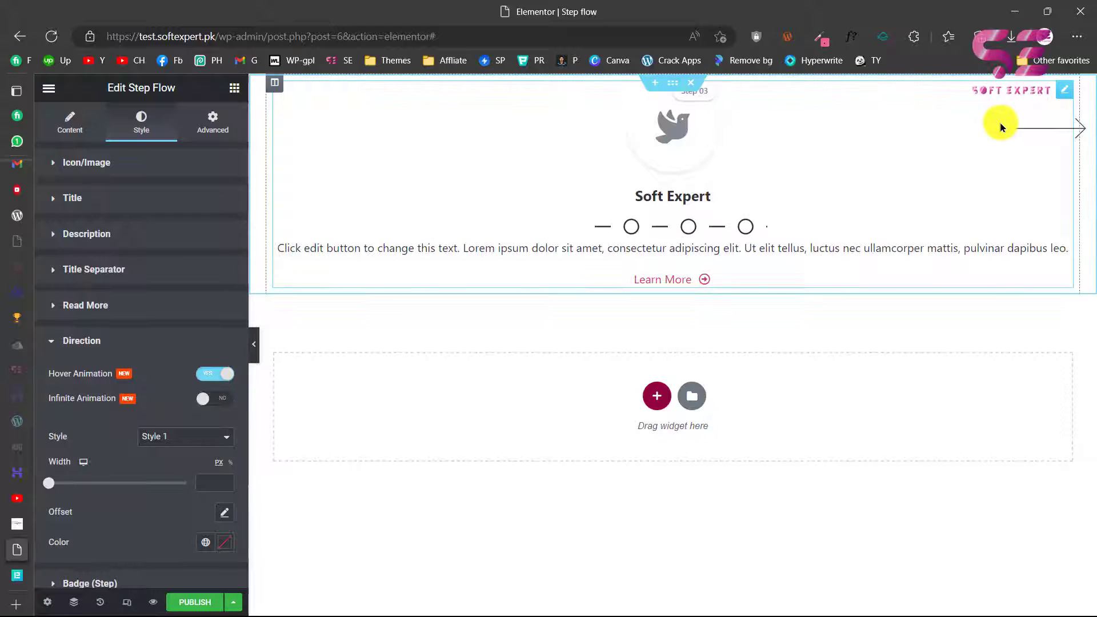
{"action": "scroll", "coordinate": [146, 399], "scroll_direction": "down", "scroll_amount": 1}
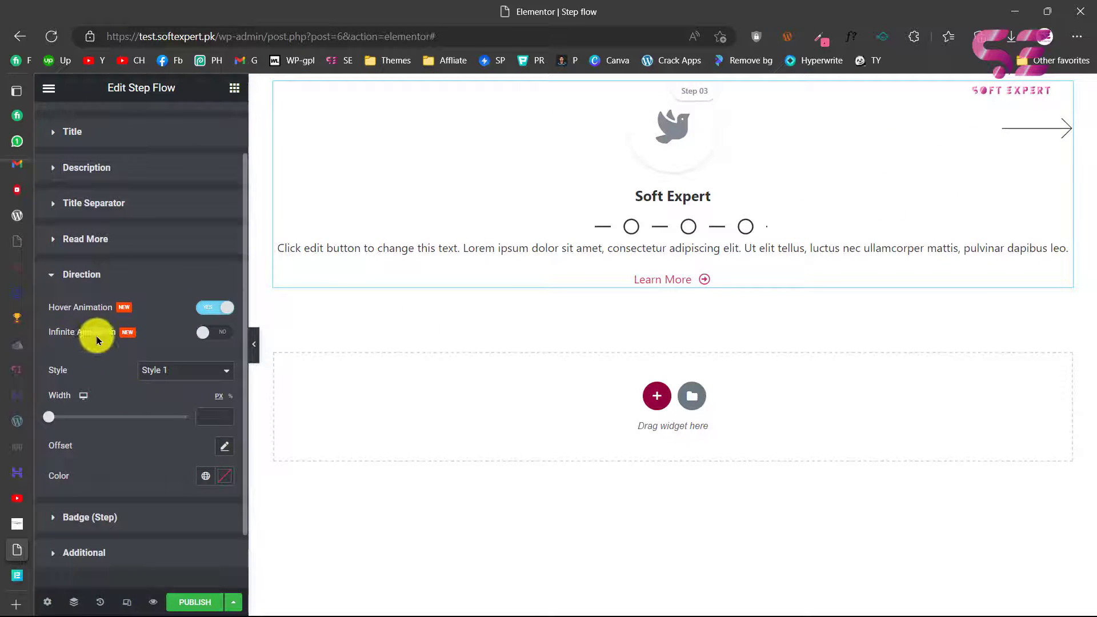
{"action": "left_click", "coordinate": [211, 336]}
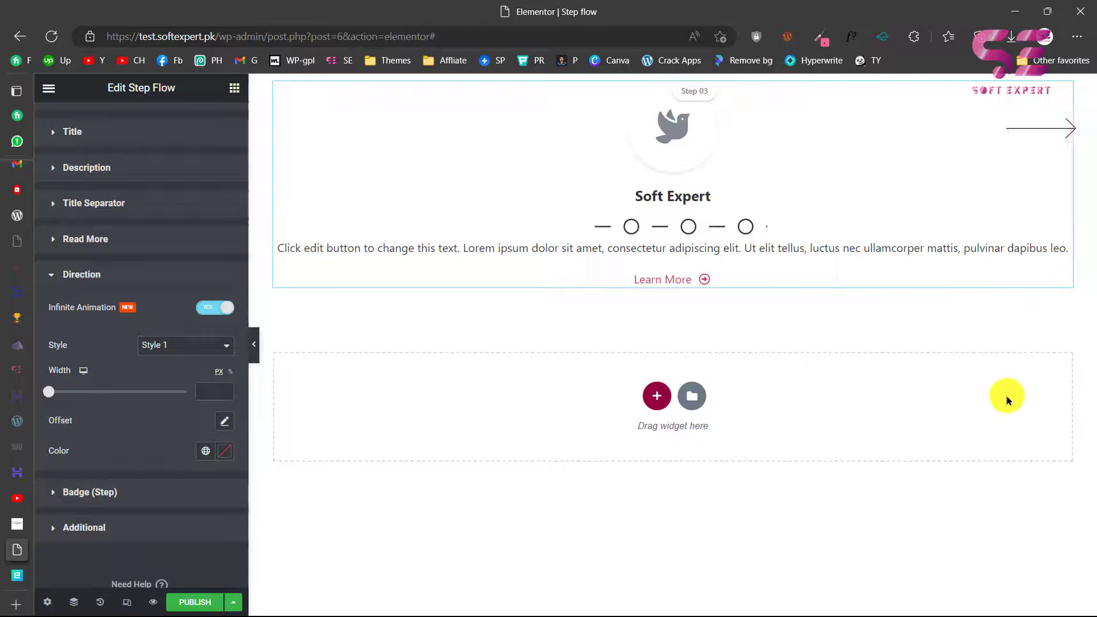
{"action": "left_click", "coordinate": [178, 346]}
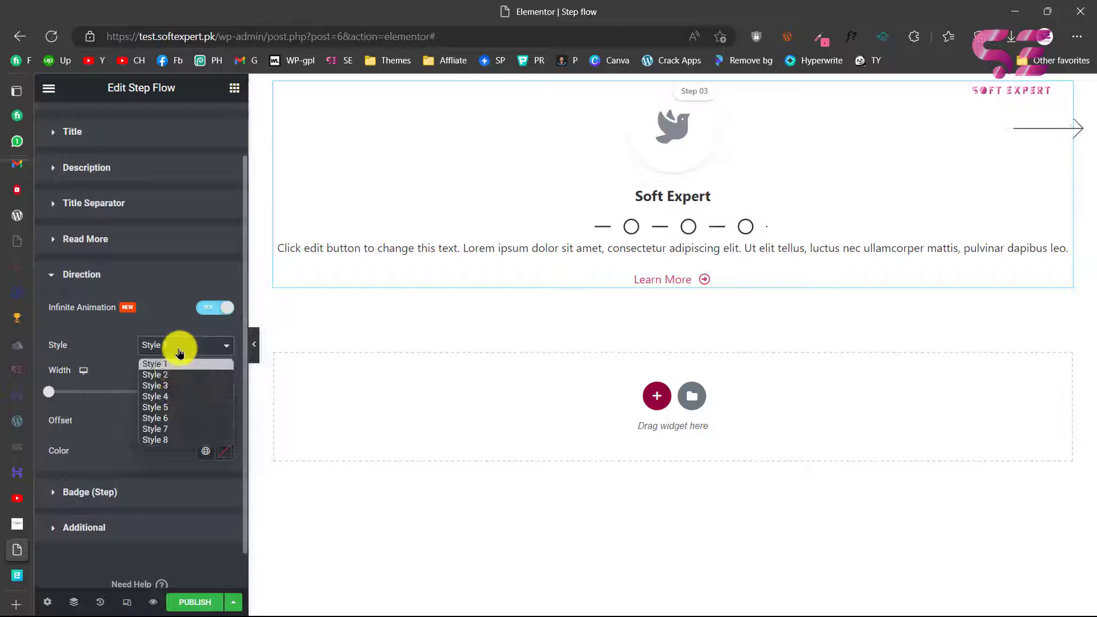
{"action": "left_click", "coordinate": [171, 373]}
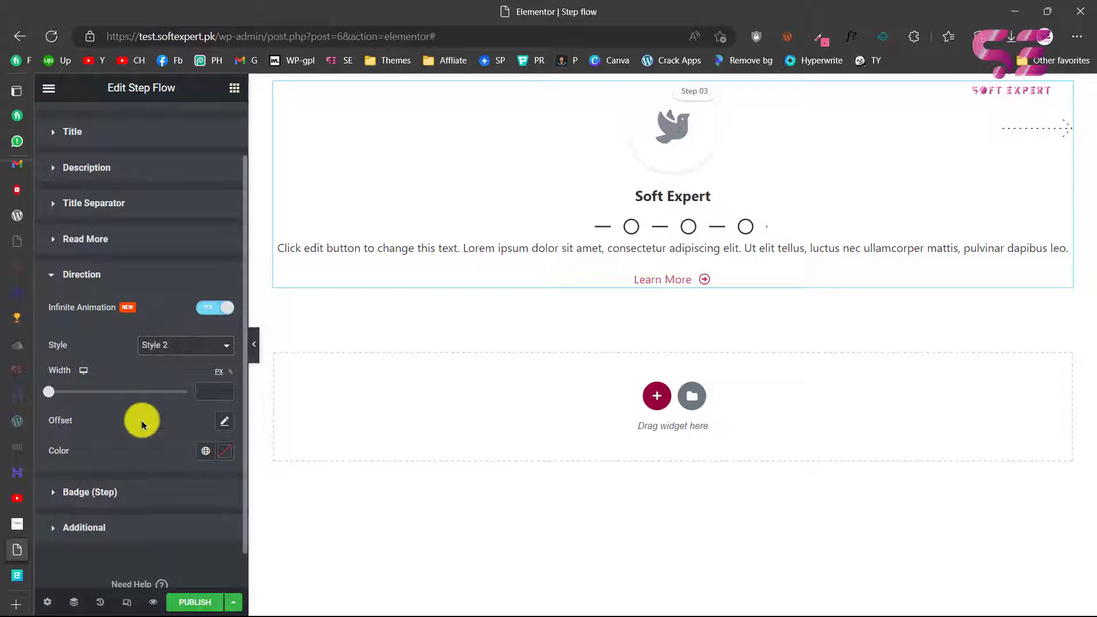
Step: Review the style settings of the step badge, including colors, border, padding and typography
{"action": "scroll", "coordinate": [142, 421], "scroll_direction": "down", "scroll_amount": 1}
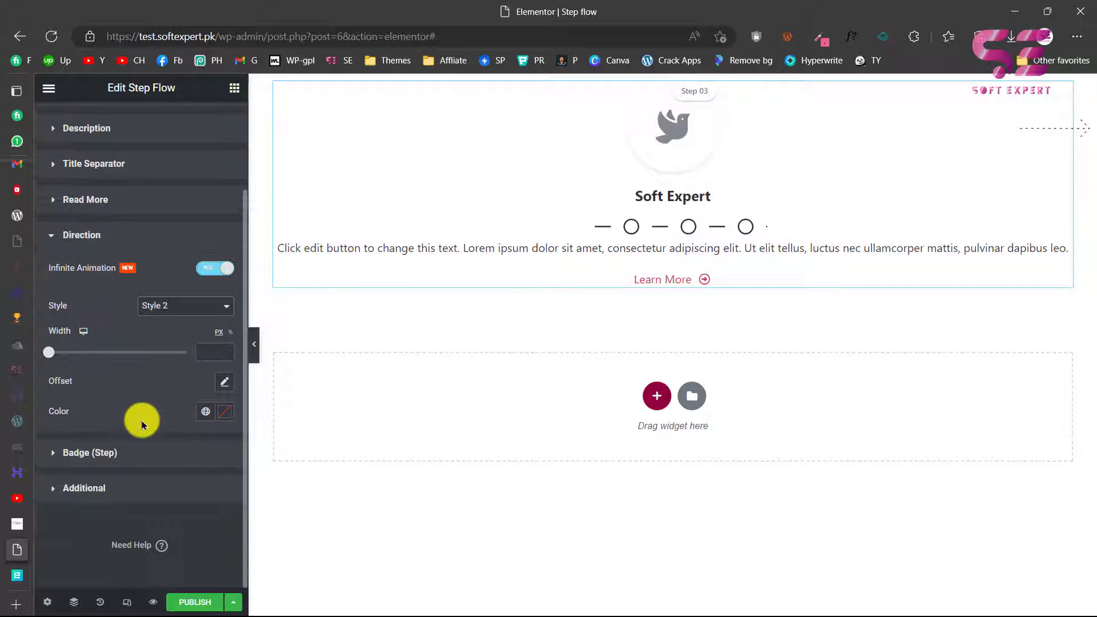
{"action": "left_click", "coordinate": [122, 454]}
{"action": "scroll", "coordinate": [122, 459], "scroll_direction": "down", "scroll_amount": 1}
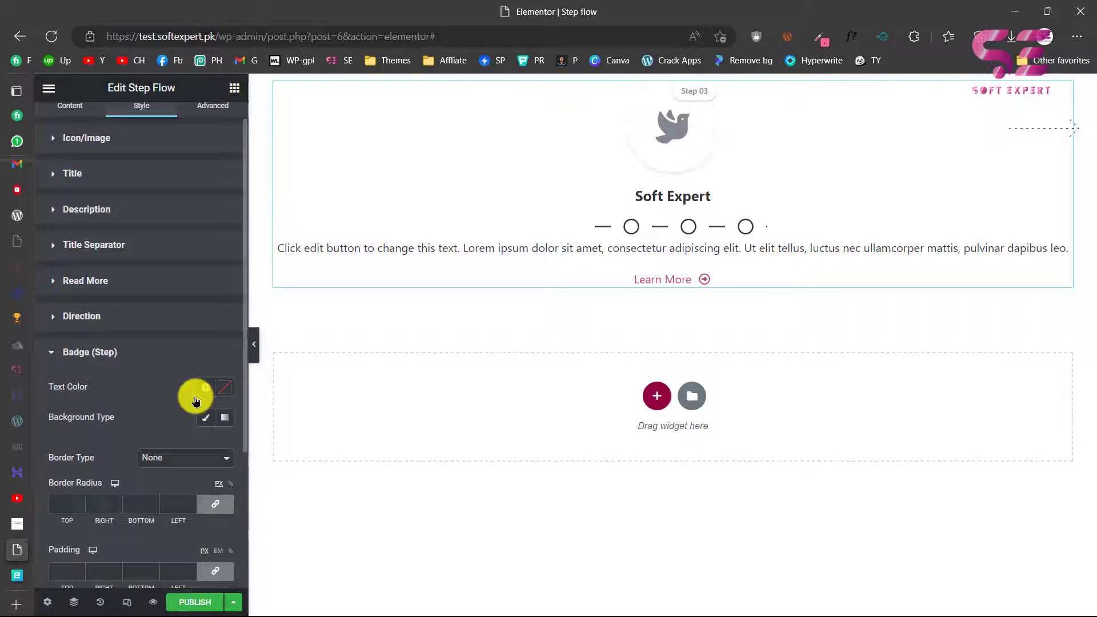
{"action": "scroll", "coordinate": [196, 398], "scroll_direction": "down", "scroll_amount": 3}
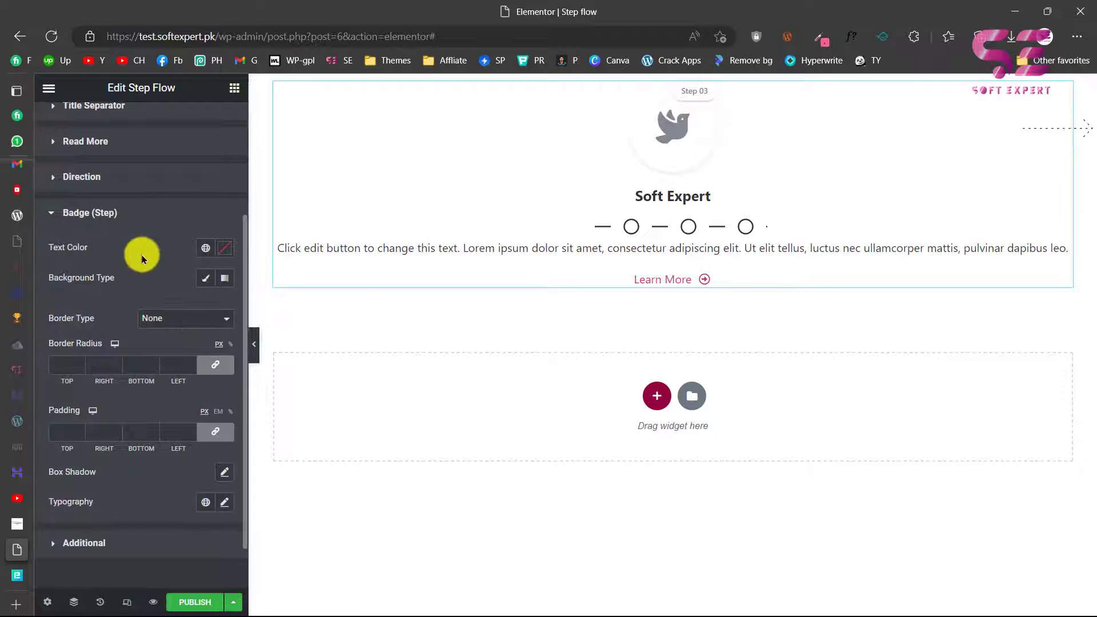
Step: Open the Additional style settings of the Step Flow widget, which hold the content inner padding
{"action": "scroll", "coordinate": [171, 402], "scroll_direction": "down", "scroll_amount": 1}
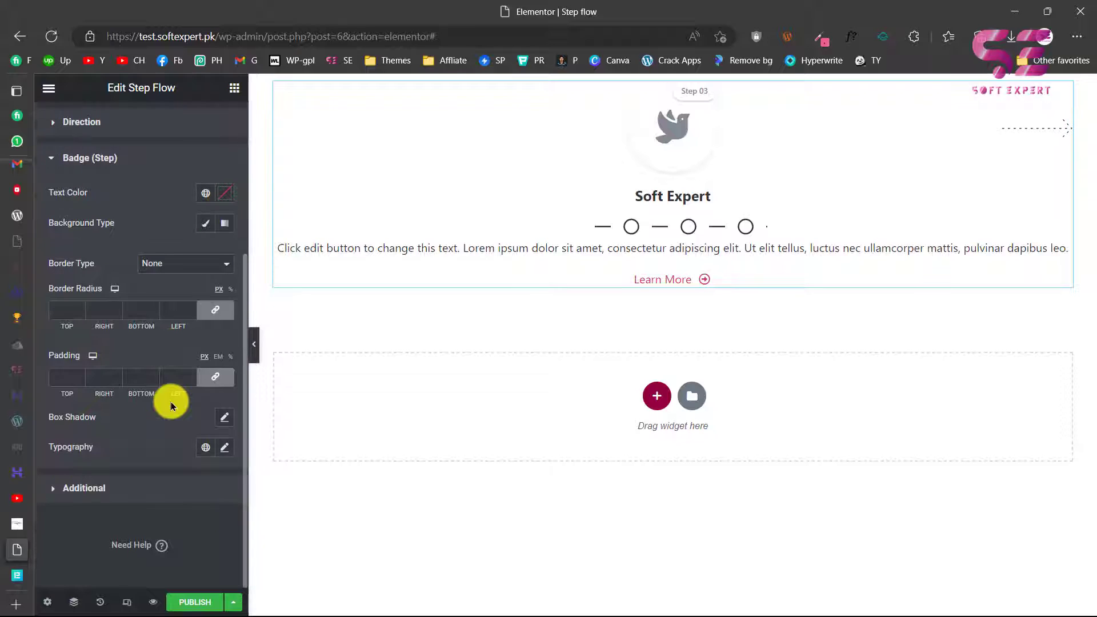
{"action": "left_click", "coordinate": [84, 489]}
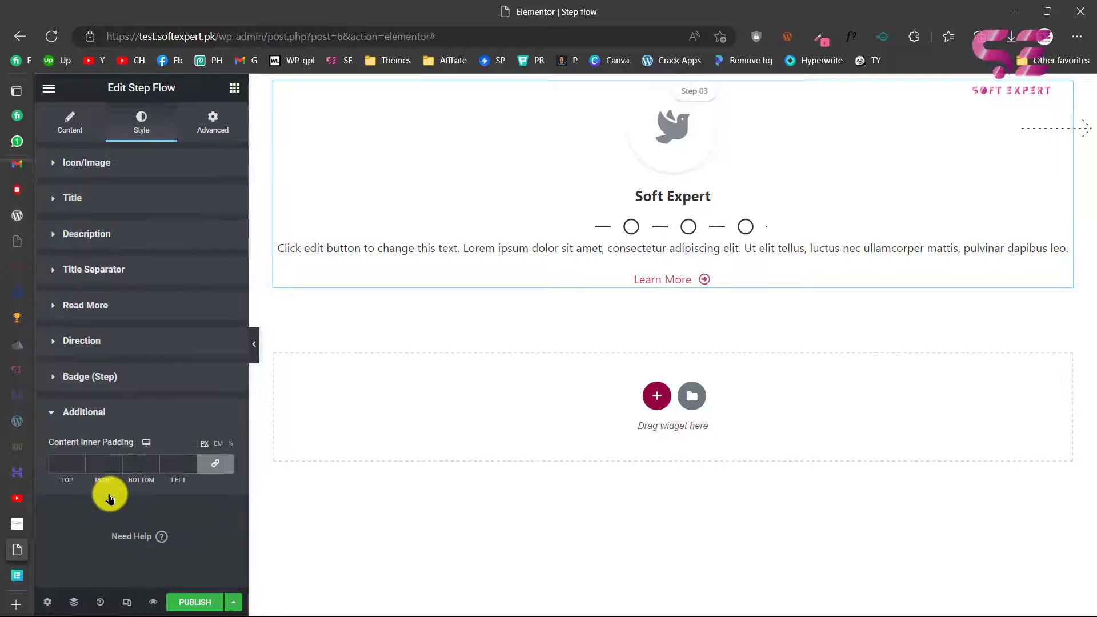
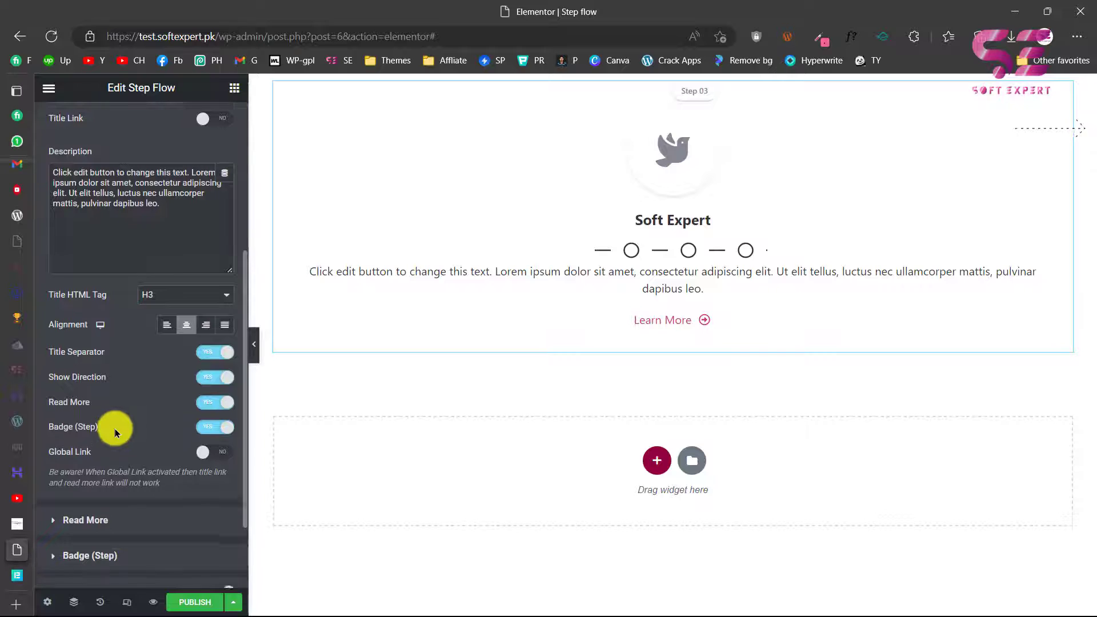
Step: Change the Step Flow widget's badge text to Step 01
{"action": "scroll", "coordinate": [114, 429], "scroll_direction": "down", "scroll_amount": 2}
{"action": "left_click", "coordinate": [92, 453]}
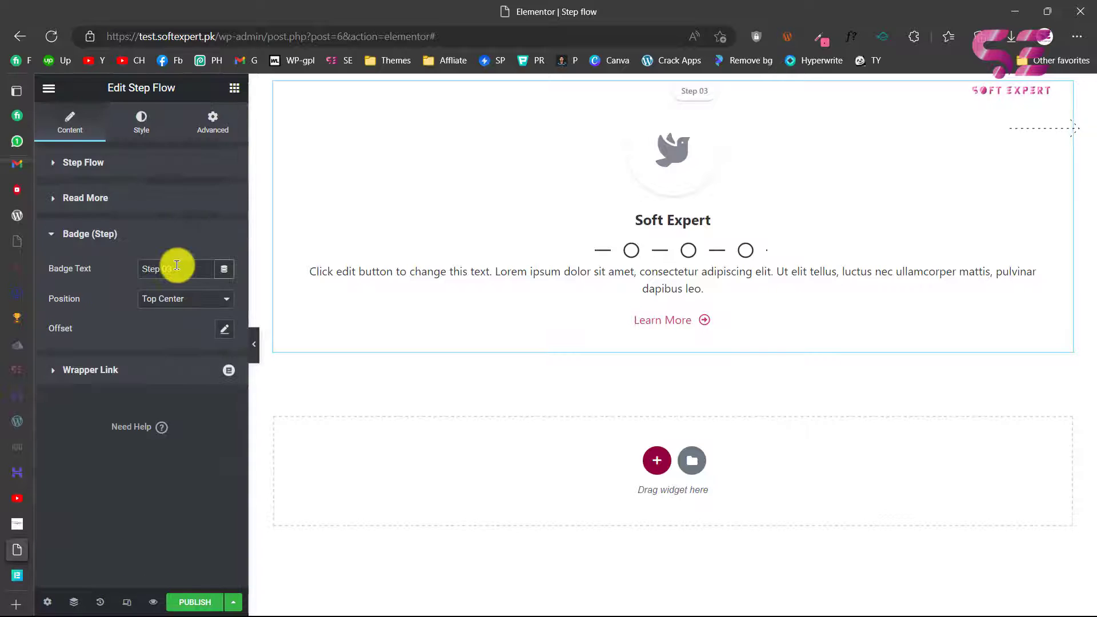
{"action": "type", "text": "01"}
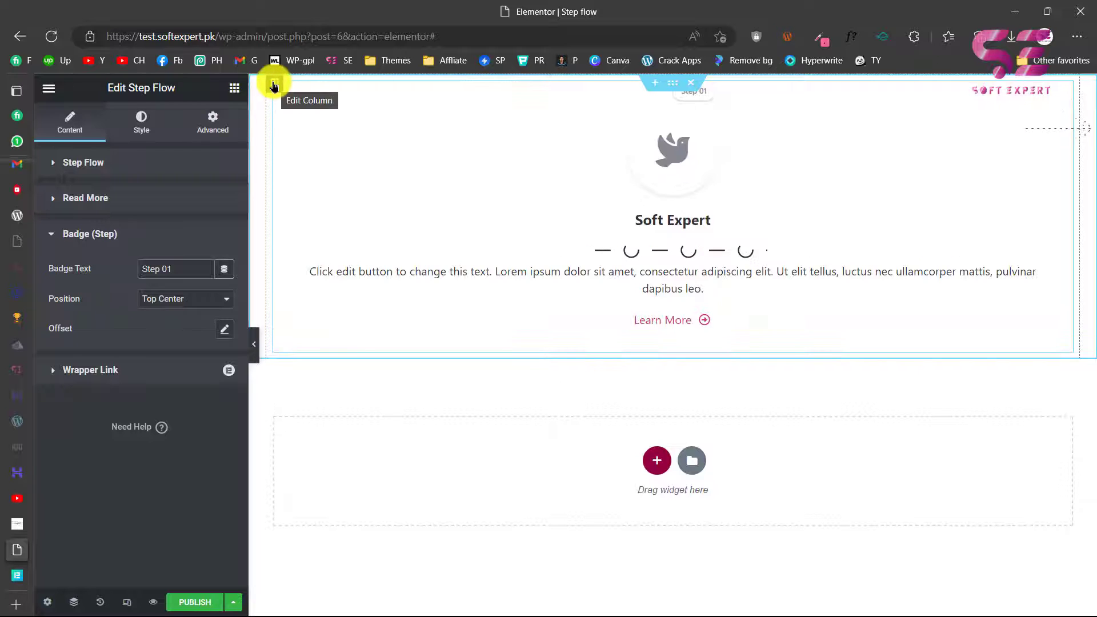
Step: Duplicate the column holding the Step Flow widget twice to make a three-column row
{"action": "right_click", "coordinate": [274, 86]}
{"action": "left_click", "coordinate": [295, 117]}
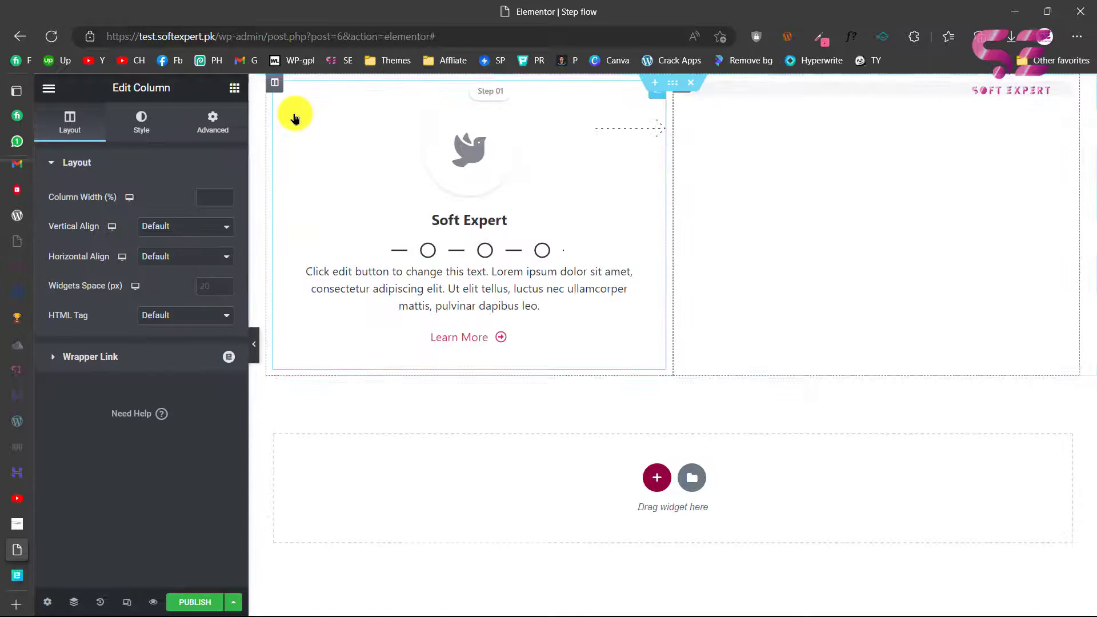
{"action": "right_click", "coordinate": [273, 88]}
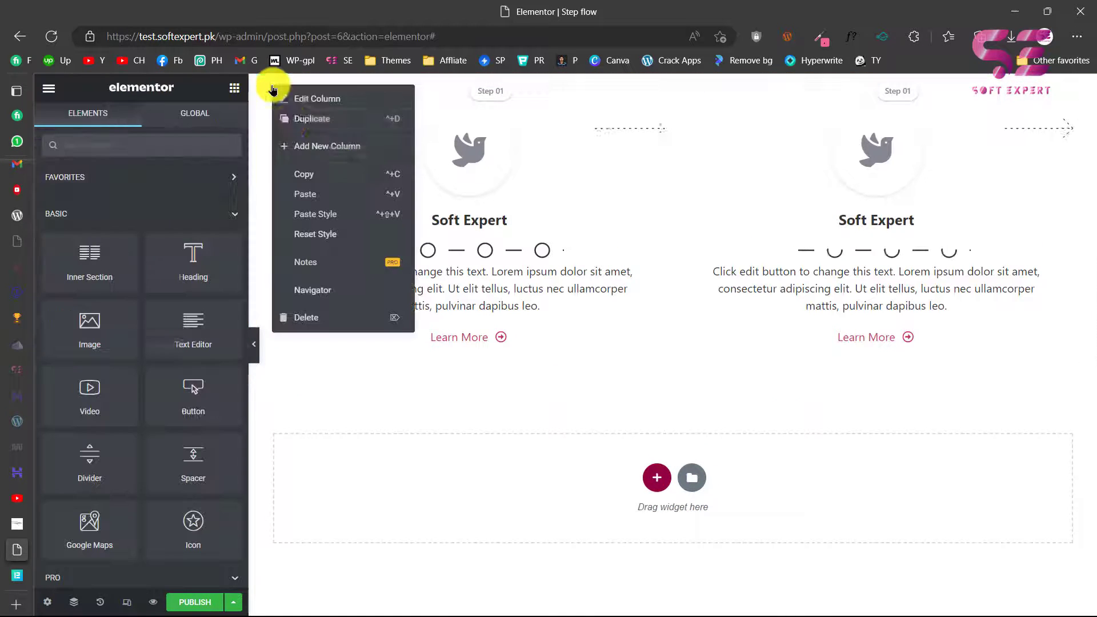
{"action": "left_click", "coordinate": [290, 120]}
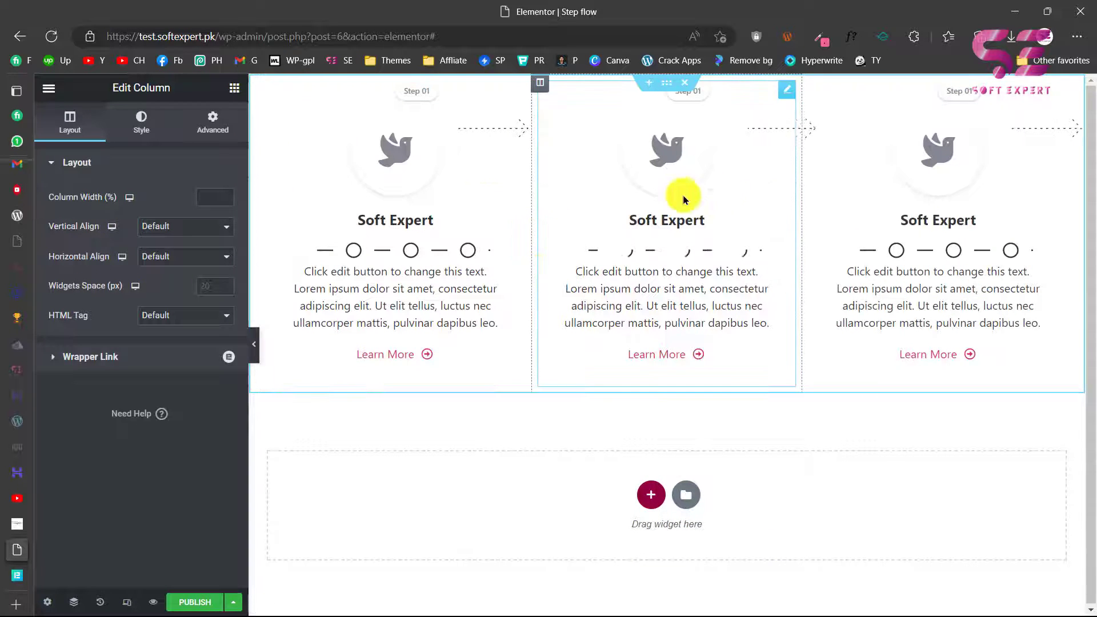
Step: Change the badge text of the middle column's Step Flow widget to Step 02
{"action": "left_click", "coordinate": [786, 95]}
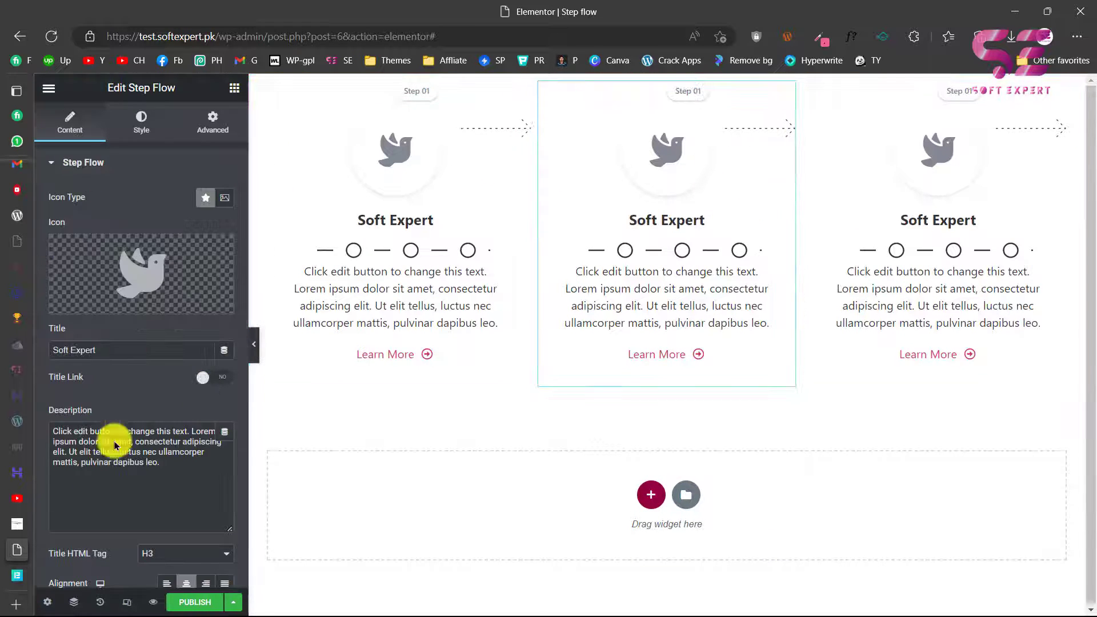
{"action": "scroll", "coordinate": [51, 503], "scroll_direction": "down", "scroll_amount": 6}
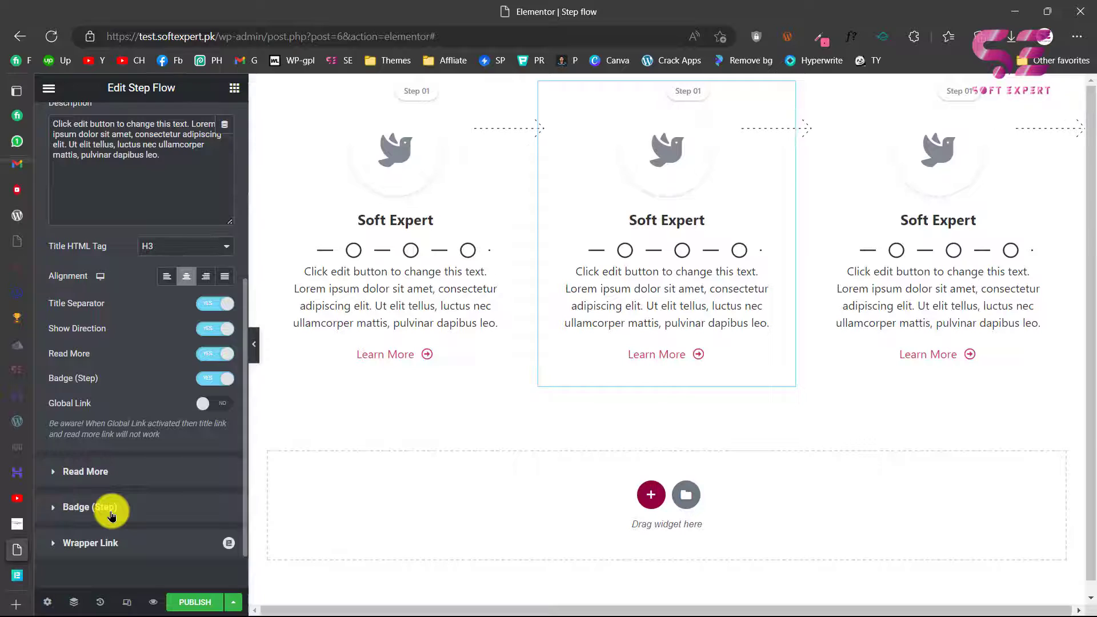
{"action": "left_click", "coordinate": [112, 514]}
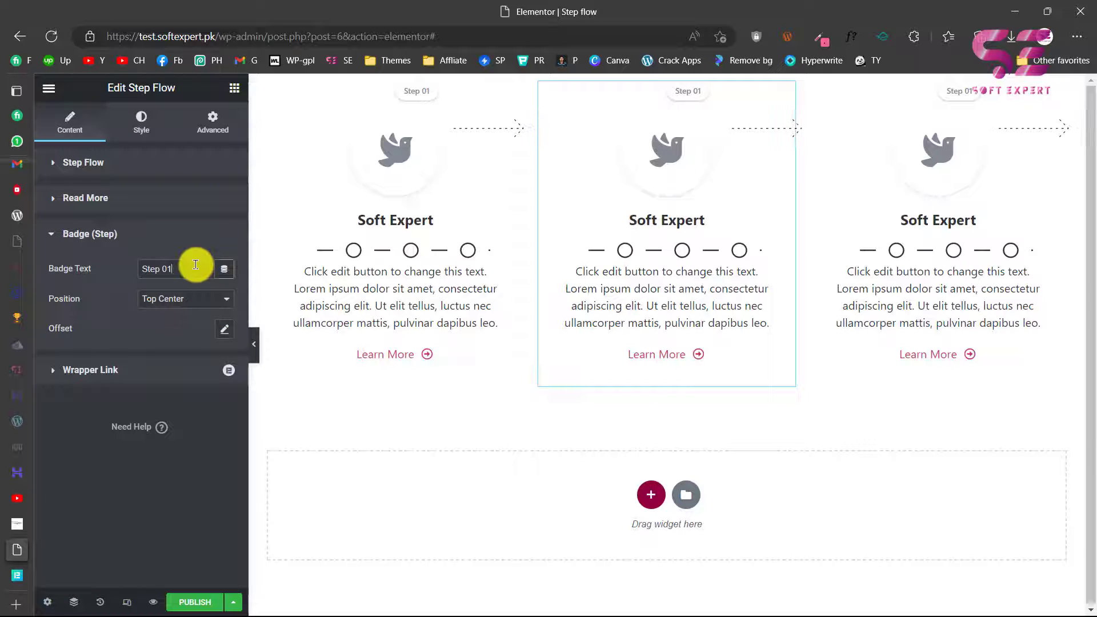
{"action": "key", "text": "BackSpace"}
{"action": "type", "text": "2"}
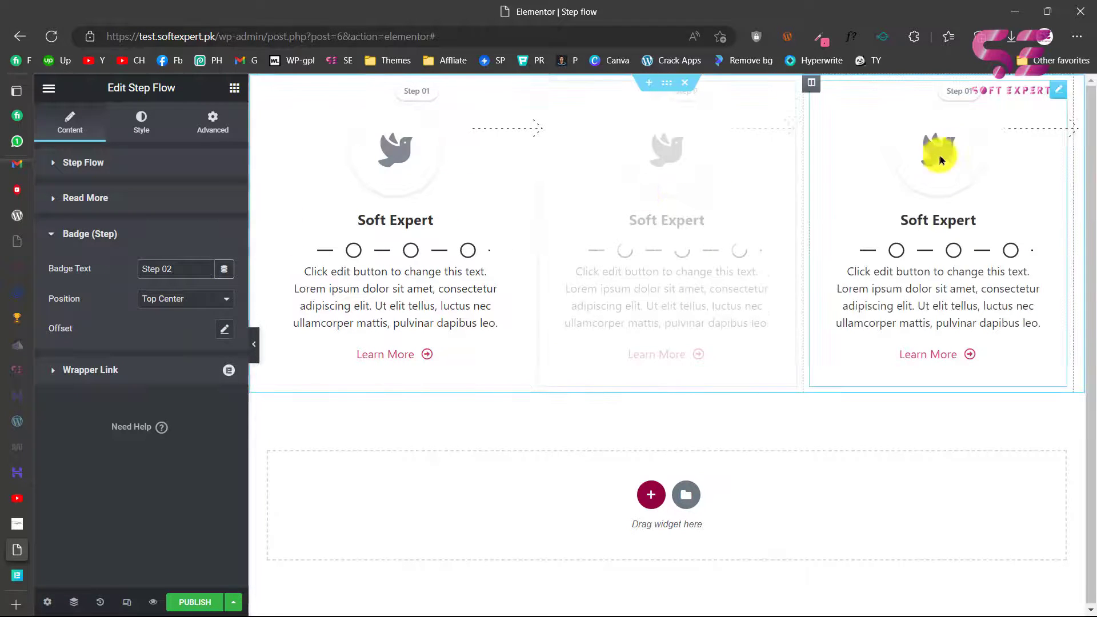
Step: Change the badge text of the third column's Step Flow widget to Step 03
{"action": "left_click", "coordinate": [958, 149]}
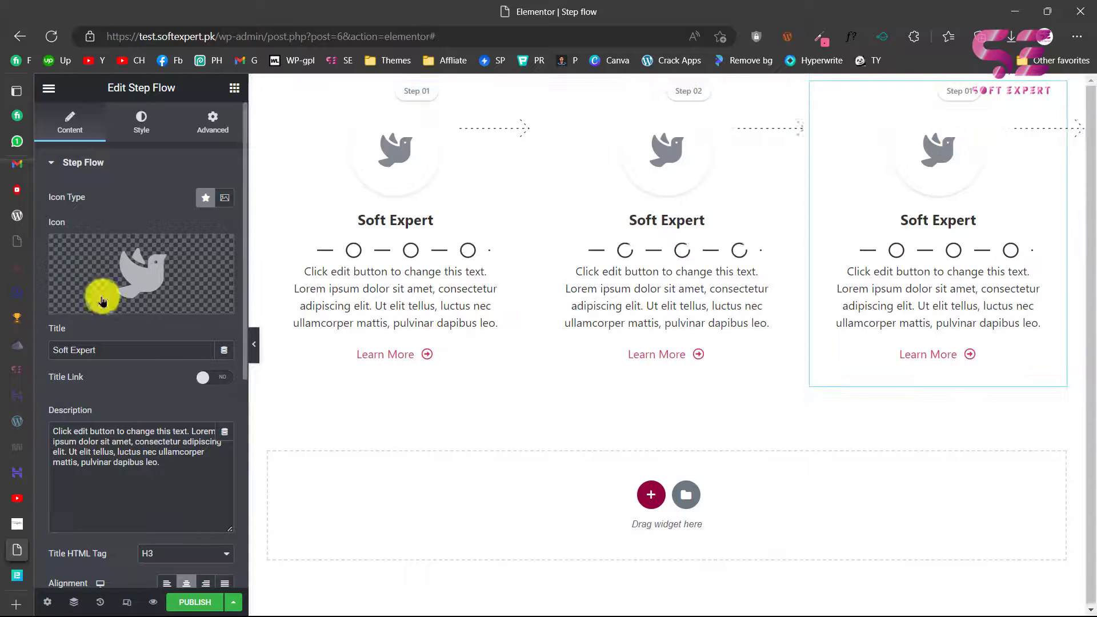
{"action": "scroll", "coordinate": [86, 400], "scroll_direction": "down", "scroll_amount": 10}
{"action": "left_click", "coordinate": [85, 497]}
{"action": "left_click", "coordinate": [189, 268]}
{"action": "key", "text": "BackSpace"}
{"action": "type", "text": "3"}
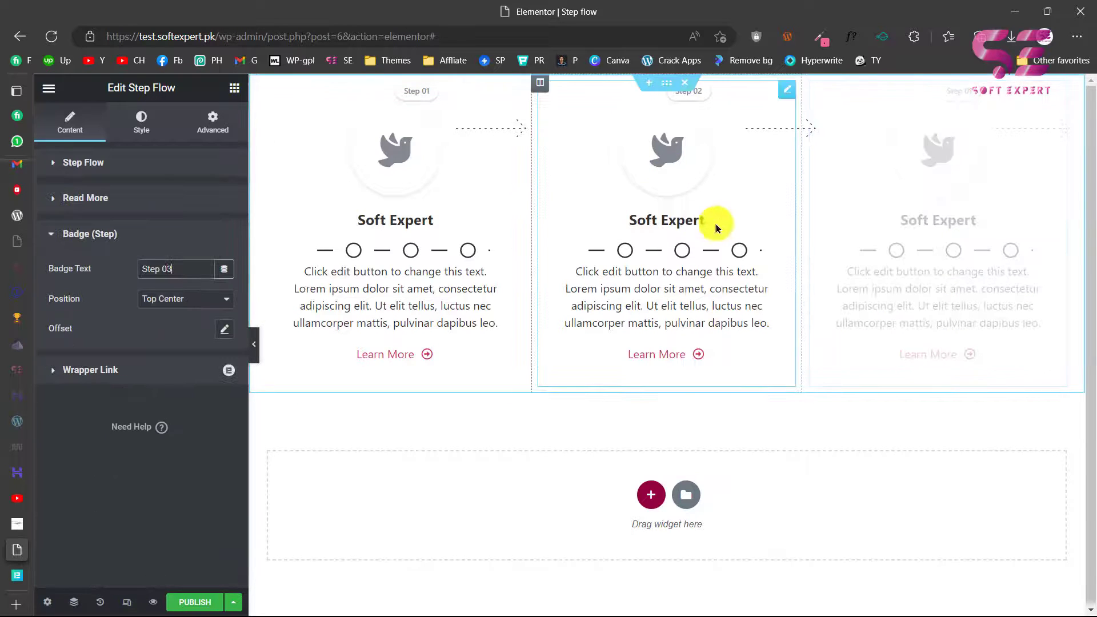
Step: Switch the Step 03 widget's icon type to image and insert LOGO.png as its image
{"action": "left_click", "coordinate": [84, 162]}
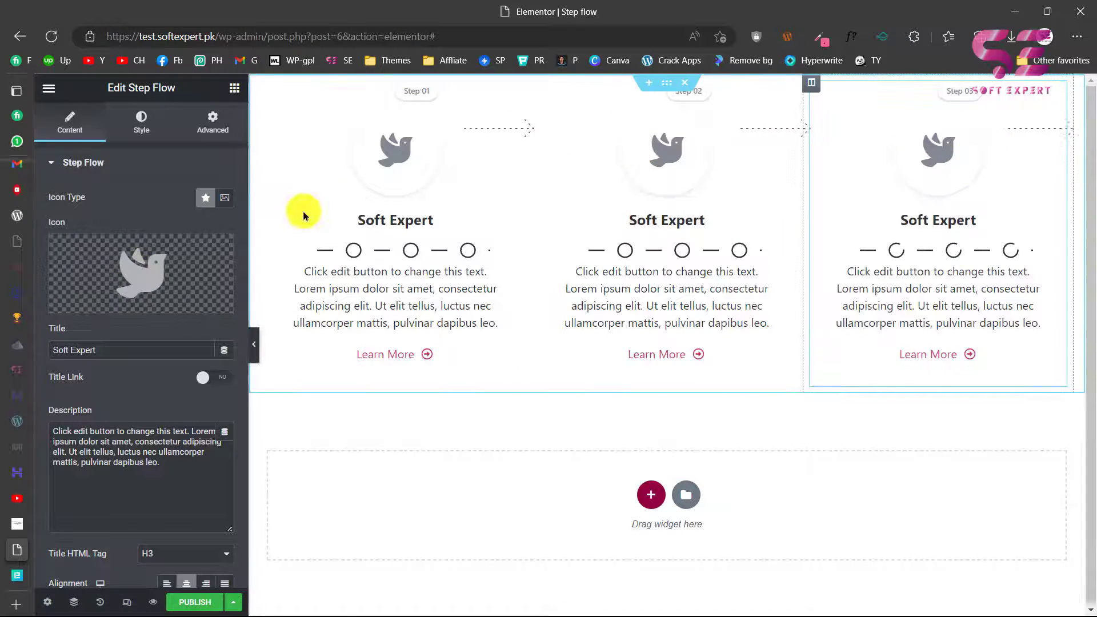
{"action": "left_click", "coordinate": [226, 198]}
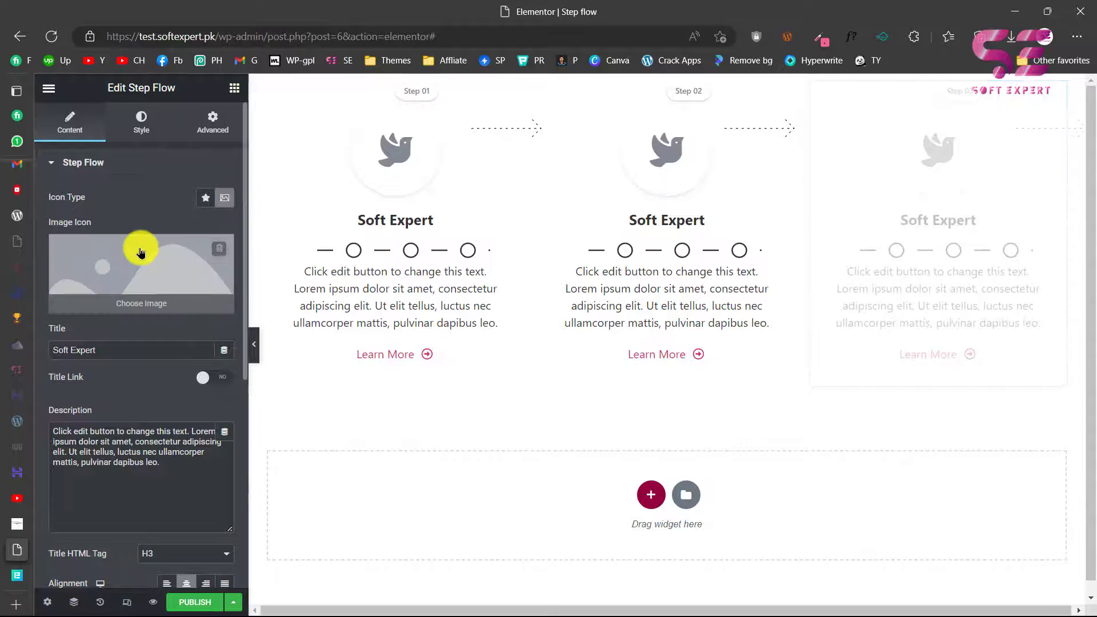
{"action": "left_click", "coordinate": [140, 245]}
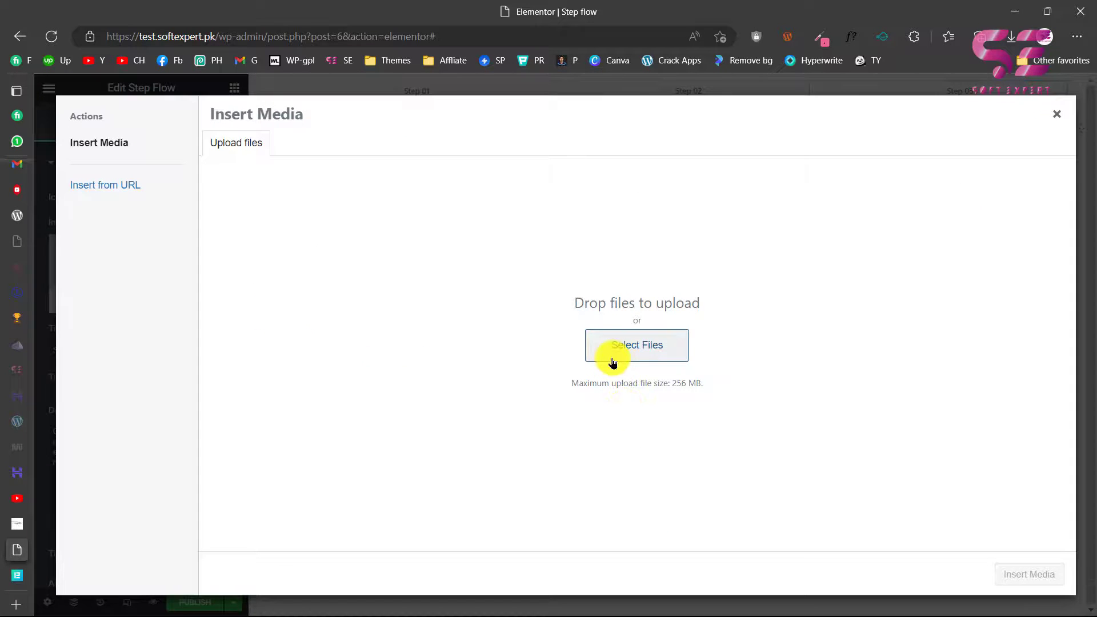
{"action": "key", "text": "alt+Tab"}
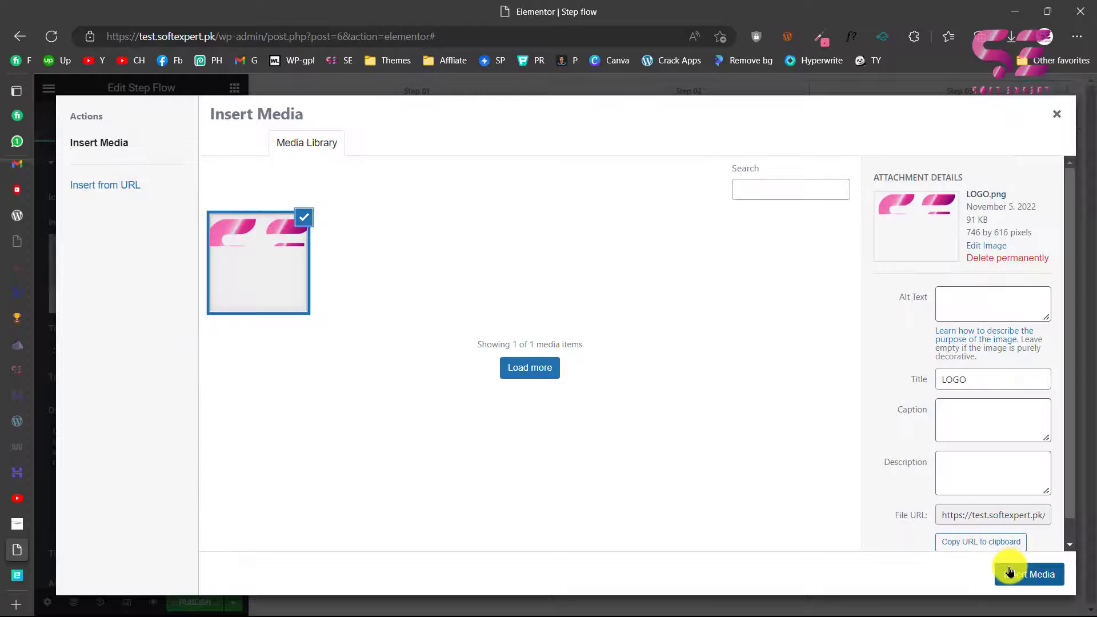
{"action": "left_click", "coordinate": [1009, 572]}
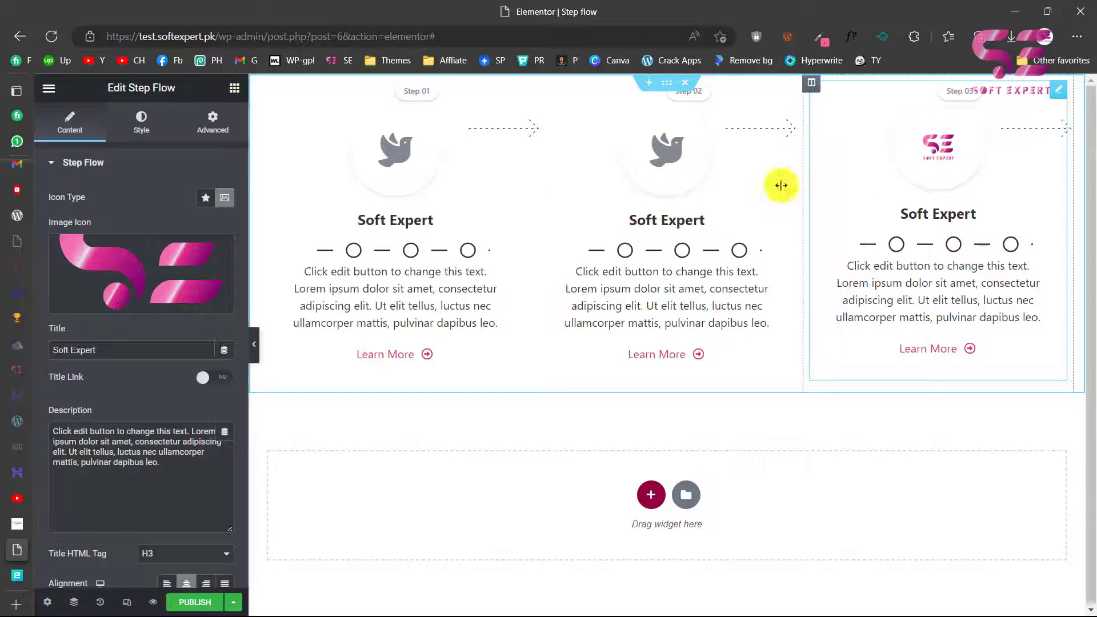
Step: Replace the Step 02 widget's dove icon with the dollar-coin donation icon from the icon library
{"action": "left_click", "coordinate": [657, 181]}
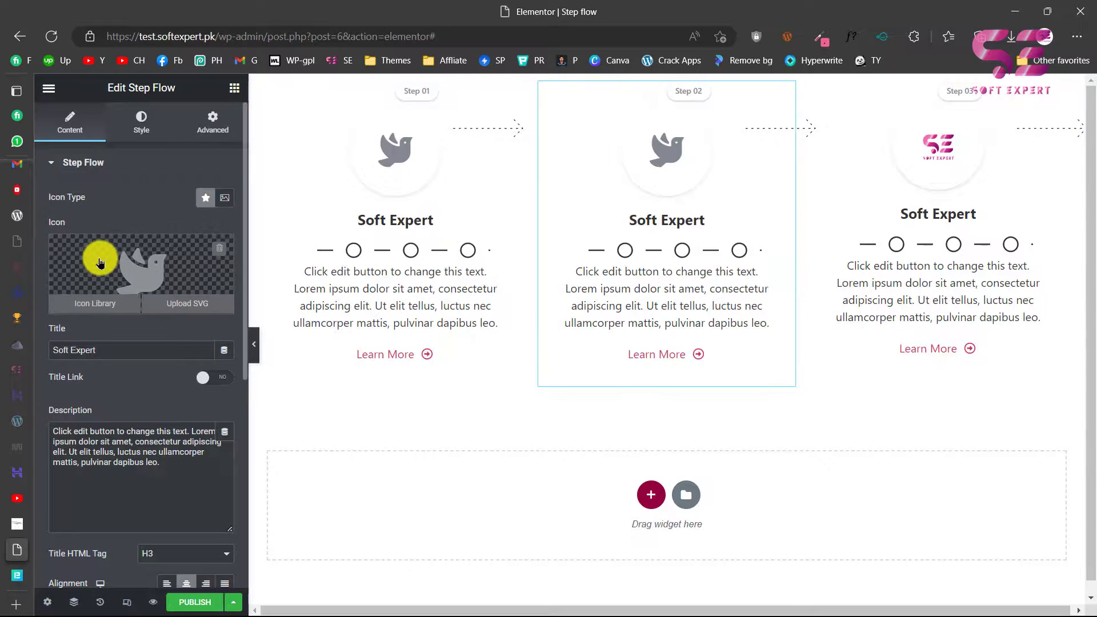
{"action": "left_click", "coordinate": [100, 262]}
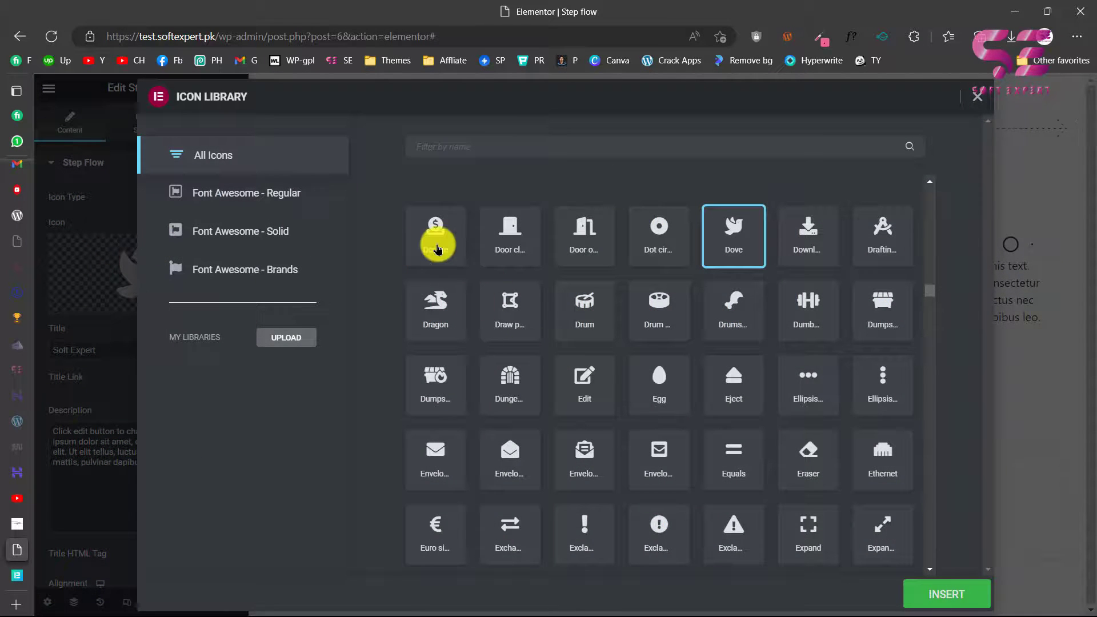
{"action": "scroll", "coordinate": [619, 357], "scroll_direction": "up", "scroll_amount": 15}
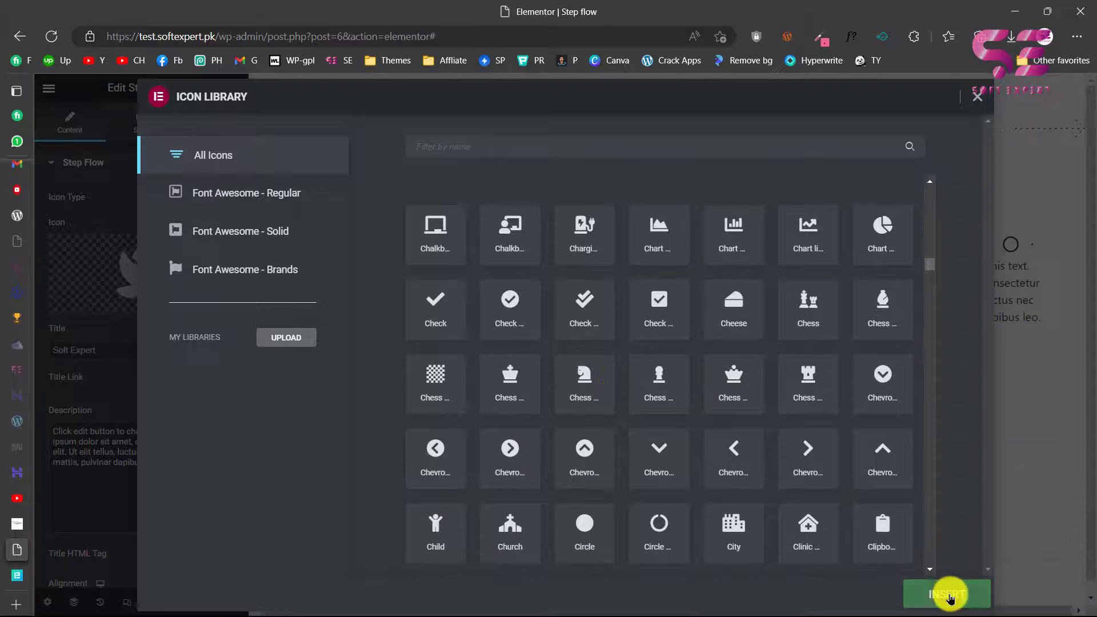
{"action": "left_click", "coordinate": [949, 596]}
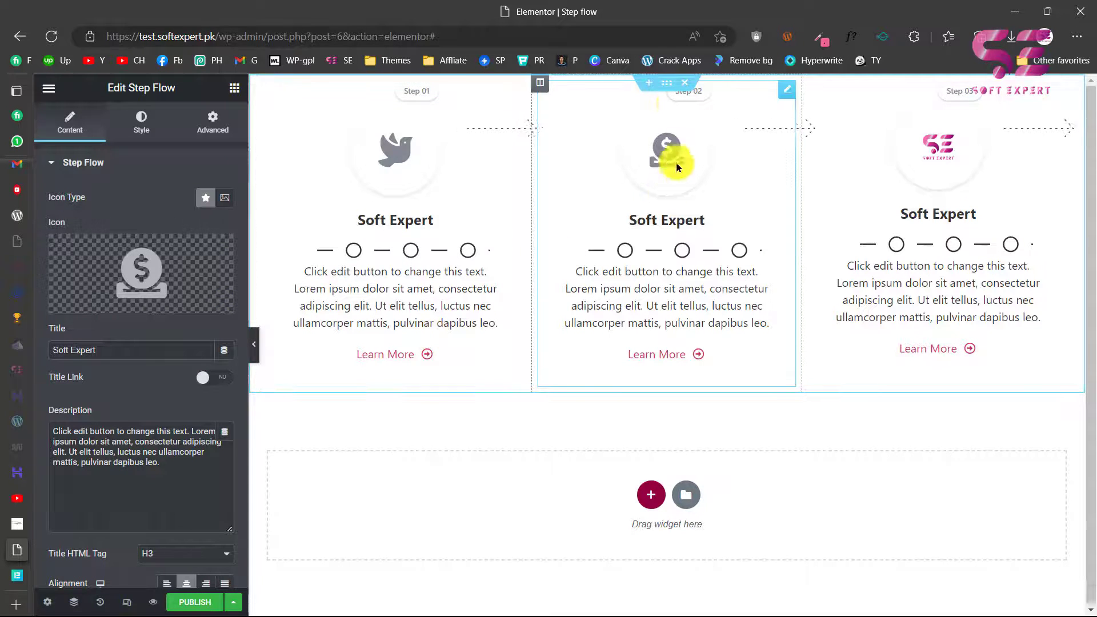
Step: Unlink the section's padding values and set the top and bottom padding to 60 px
{"action": "left_click", "coordinate": [667, 82]}
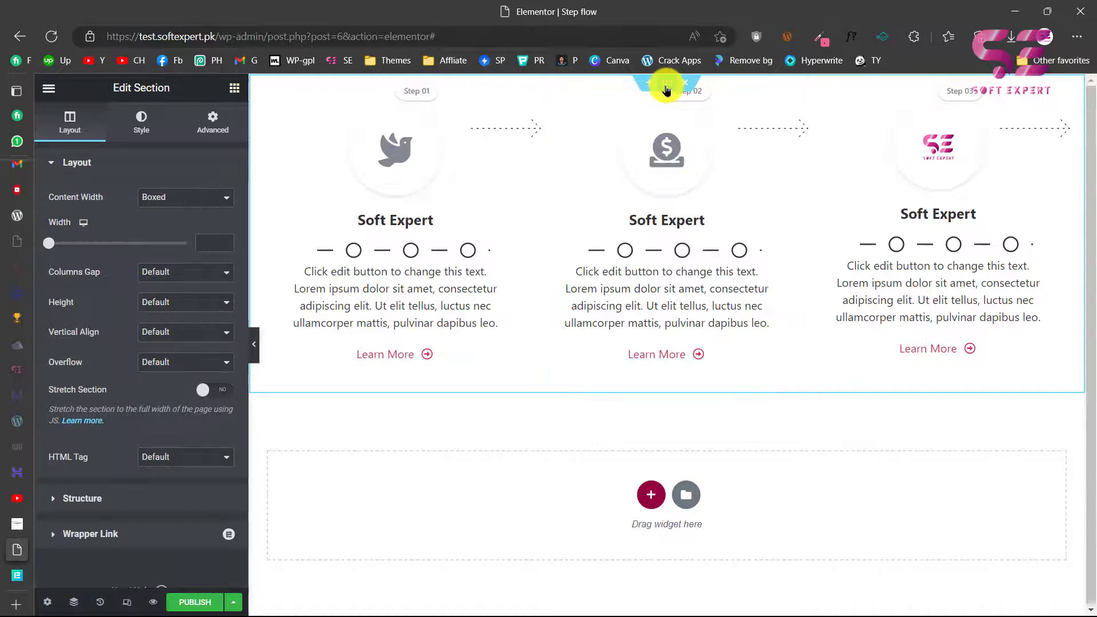
{"action": "left_click", "coordinate": [220, 114]}
{"action": "left_click", "coordinate": [211, 271]}
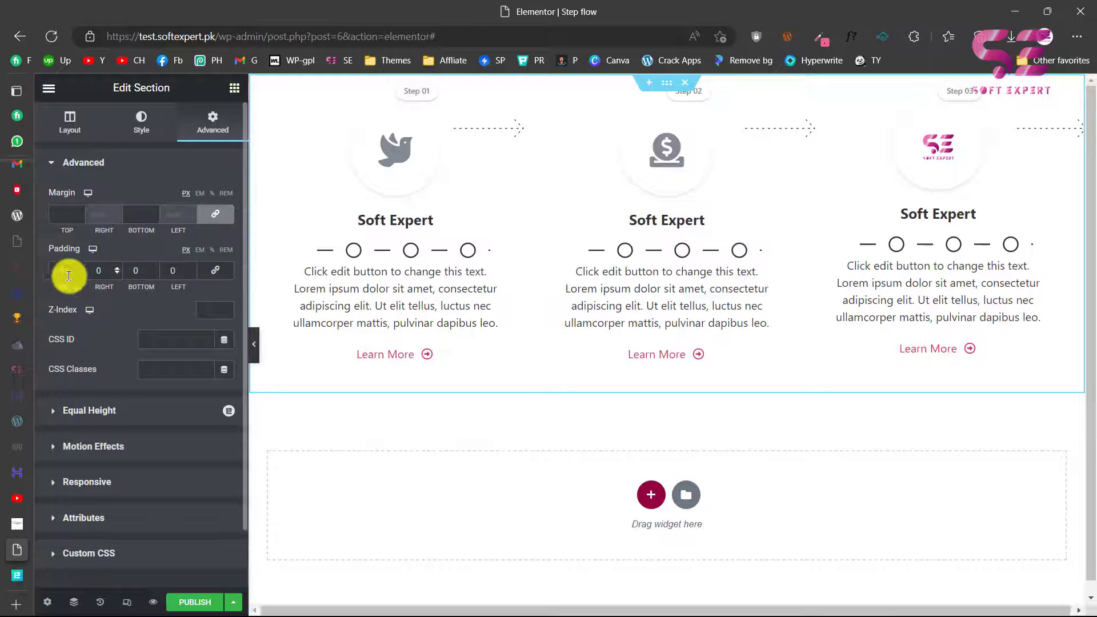
{"action": "type", "text": "75"}
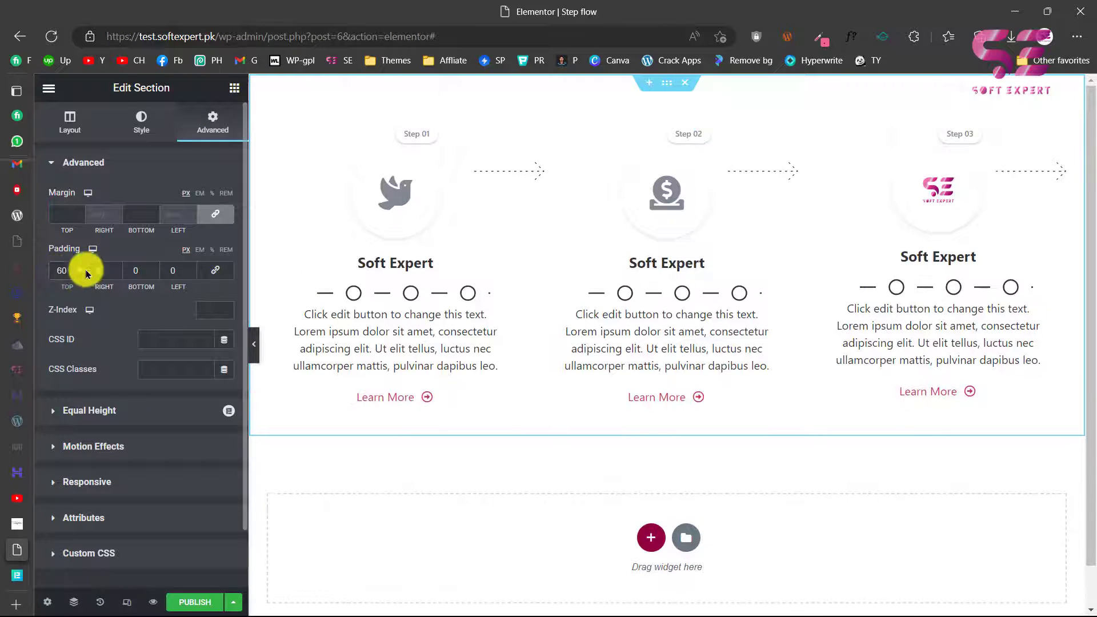
{"action": "left_click", "coordinate": [123, 271]}
{"action": "type", "text": "60"}
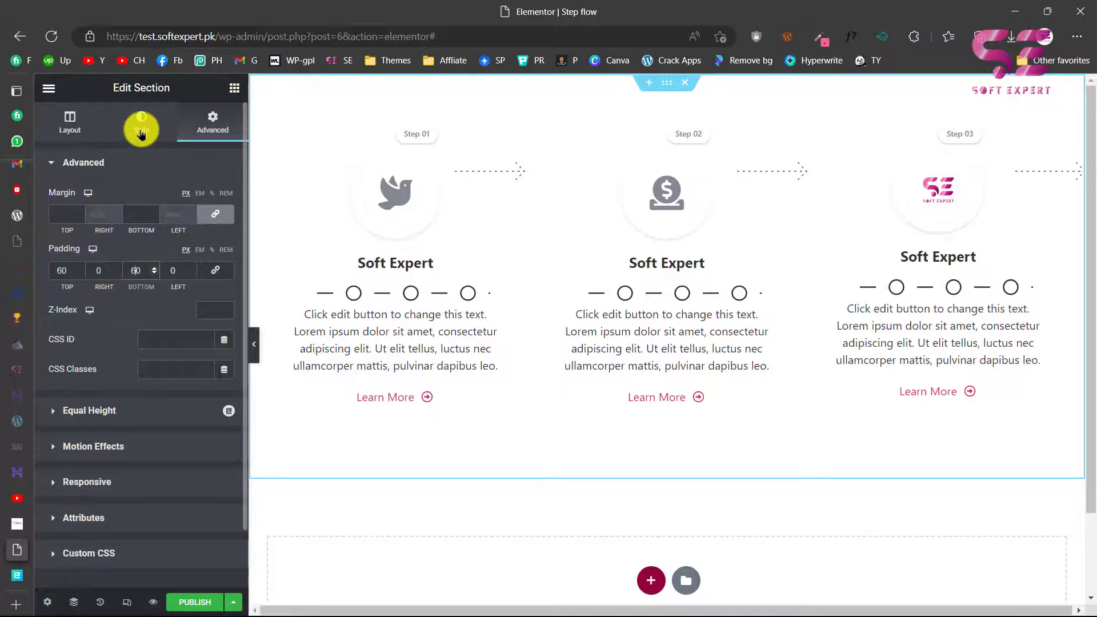
Step: Give the section a classic background in bright magenta, #E02AFF
{"action": "left_click", "coordinate": [141, 125]}
{"action": "left_click", "coordinate": [167, 228]}
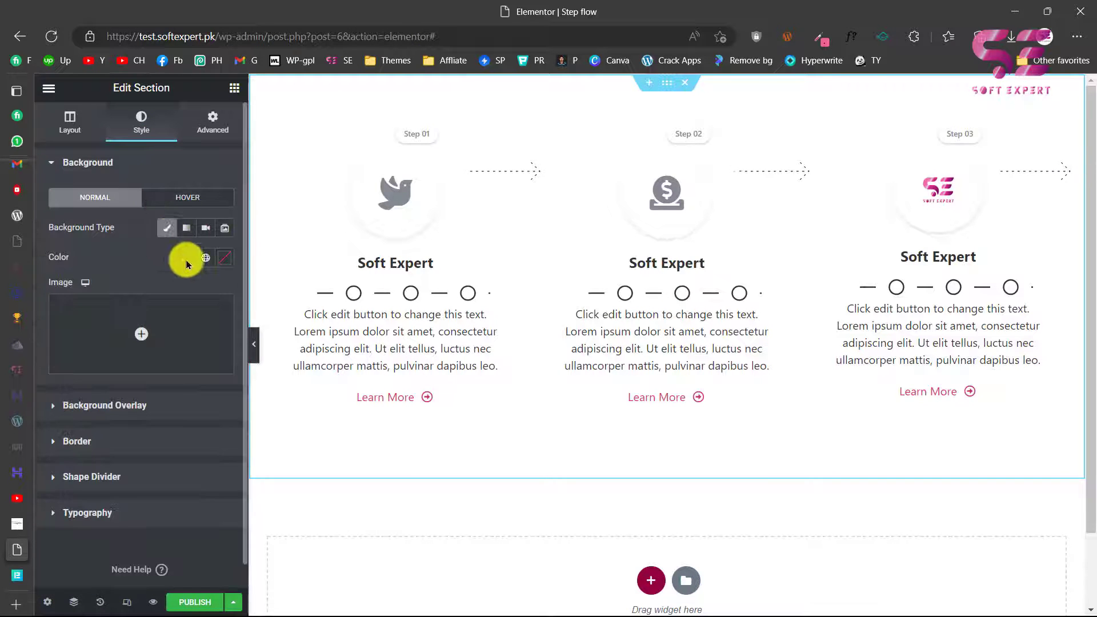
{"action": "left_click", "coordinate": [222, 263]}
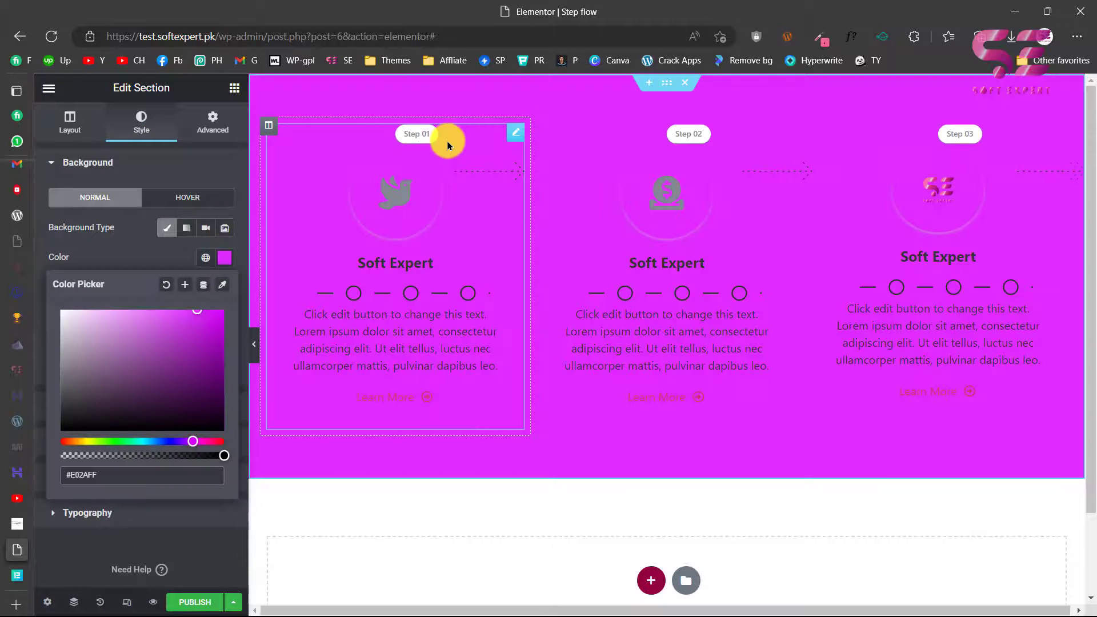
Step: Give the Step 01 widget's icon a classic background in light grey, #EAE8E8
{"action": "left_click", "coordinate": [516, 134]}
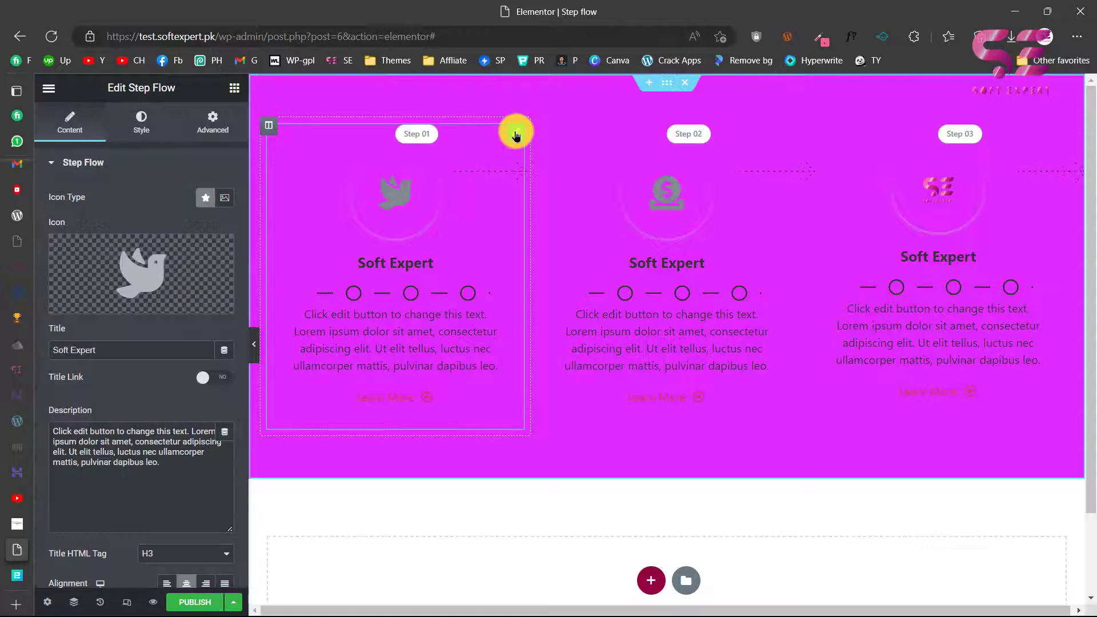
{"action": "left_click", "coordinate": [147, 129]}
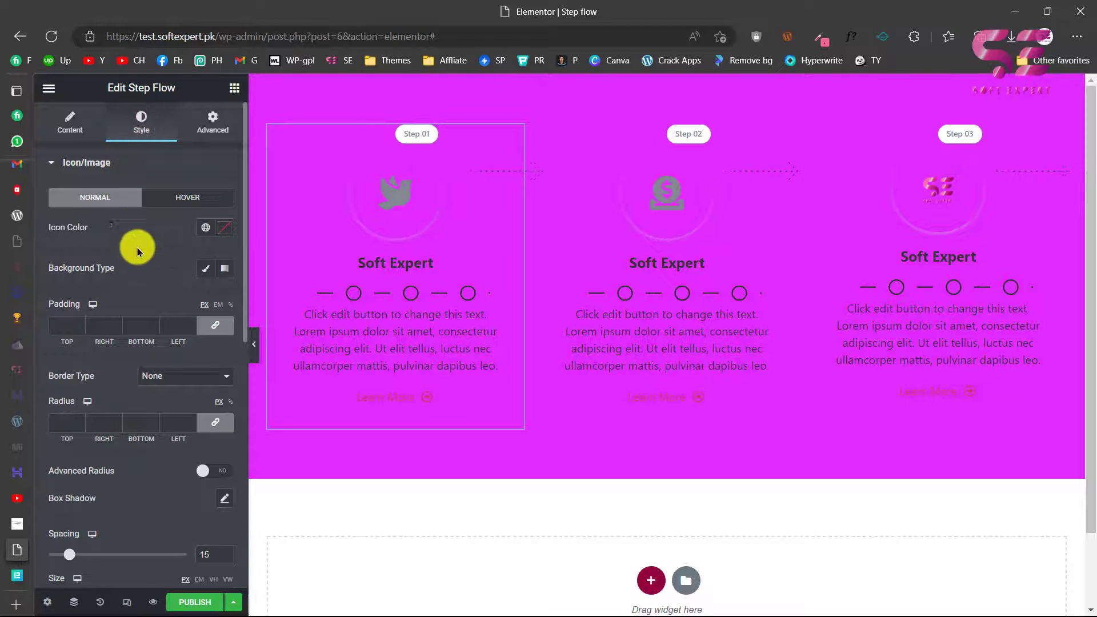
{"action": "left_click", "coordinate": [204, 270]}
{"action": "left_click", "coordinate": [223, 298]}
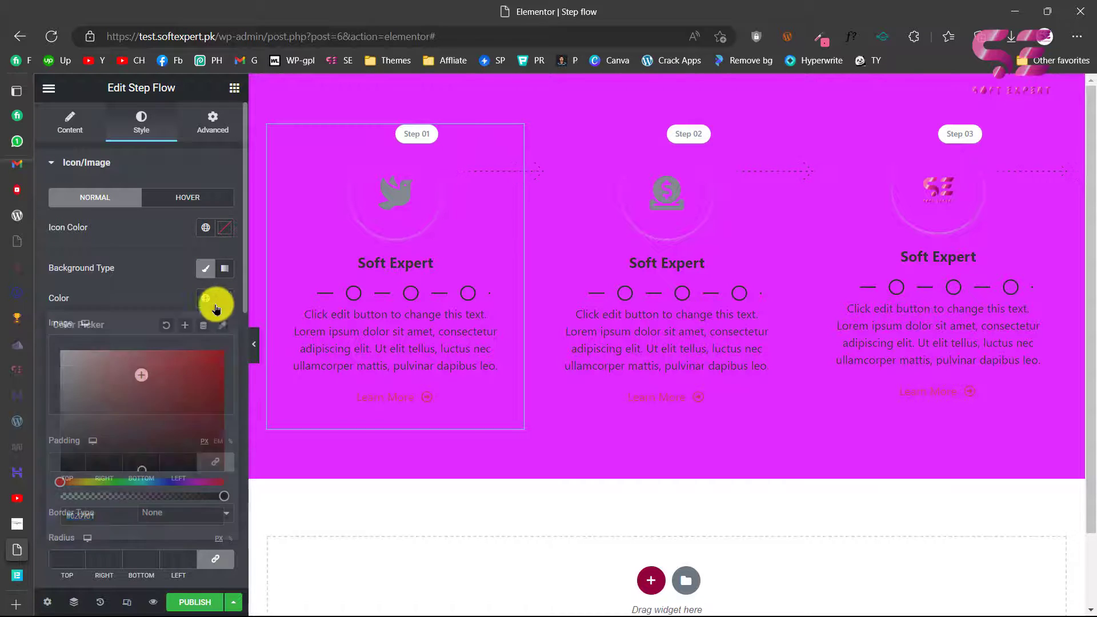
{"action": "left_click_drag", "start_coordinate": [130, 380], "coordinate": [49, 348]}
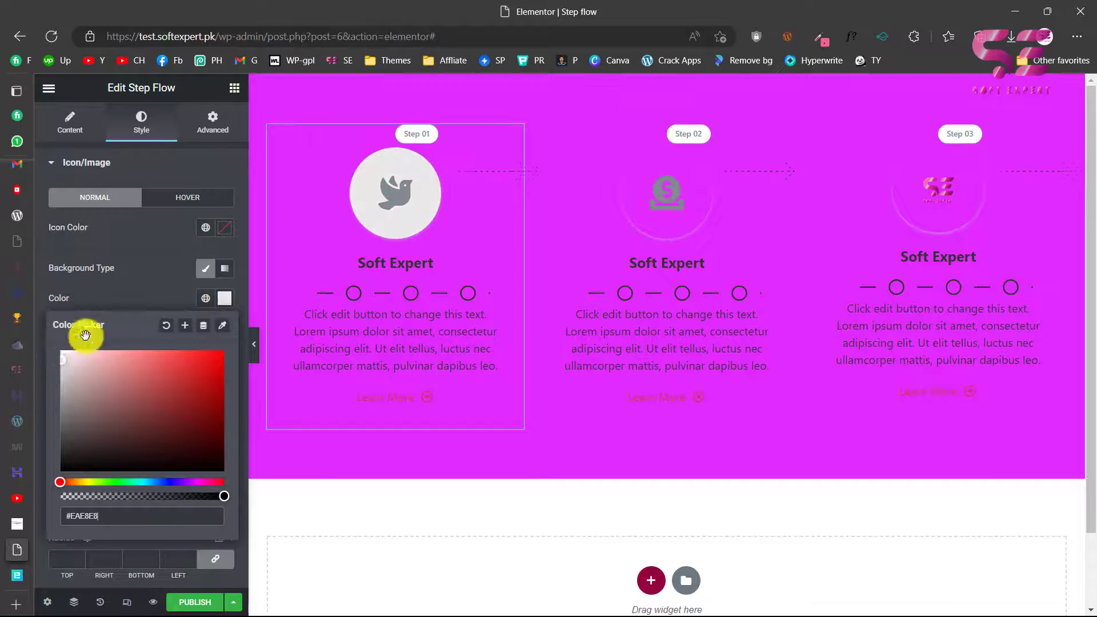
{"action": "left_click", "coordinate": [145, 292]}
Step: Look over the Step 01 widget's remaining icon style options and open its advanced layout settings
{"action": "scroll", "coordinate": [142, 286], "scroll_direction": "down", "scroll_amount": 3}
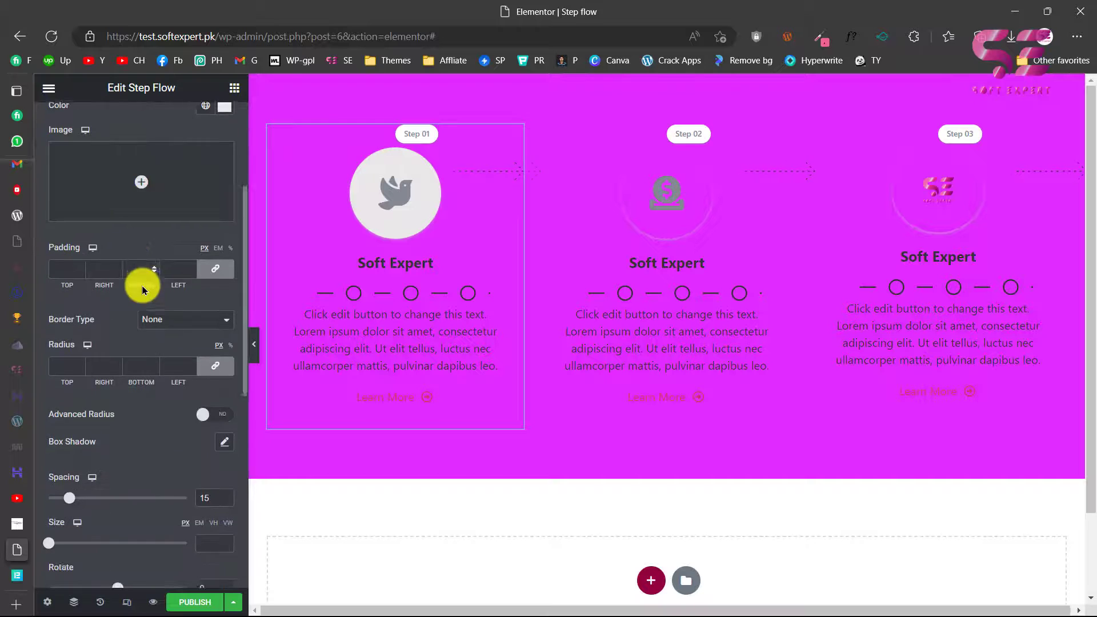
{"action": "scroll", "coordinate": [165, 211], "scroll_direction": "up", "scroll_amount": 3}
{"action": "left_click", "coordinate": [210, 122]}
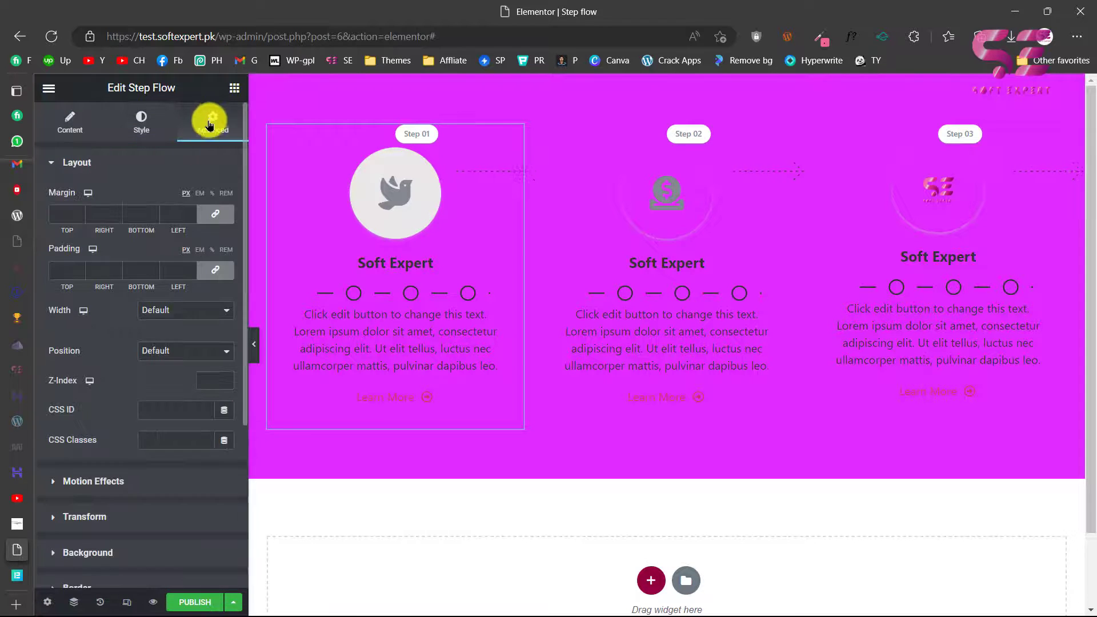
Step: Give the whole Step 01 widget a classic white background, #FFFFFF, in its advanced settings
{"action": "scroll", "coordinate": [107, 408], "scroll_direction": "down", "scroll_amount": 2}
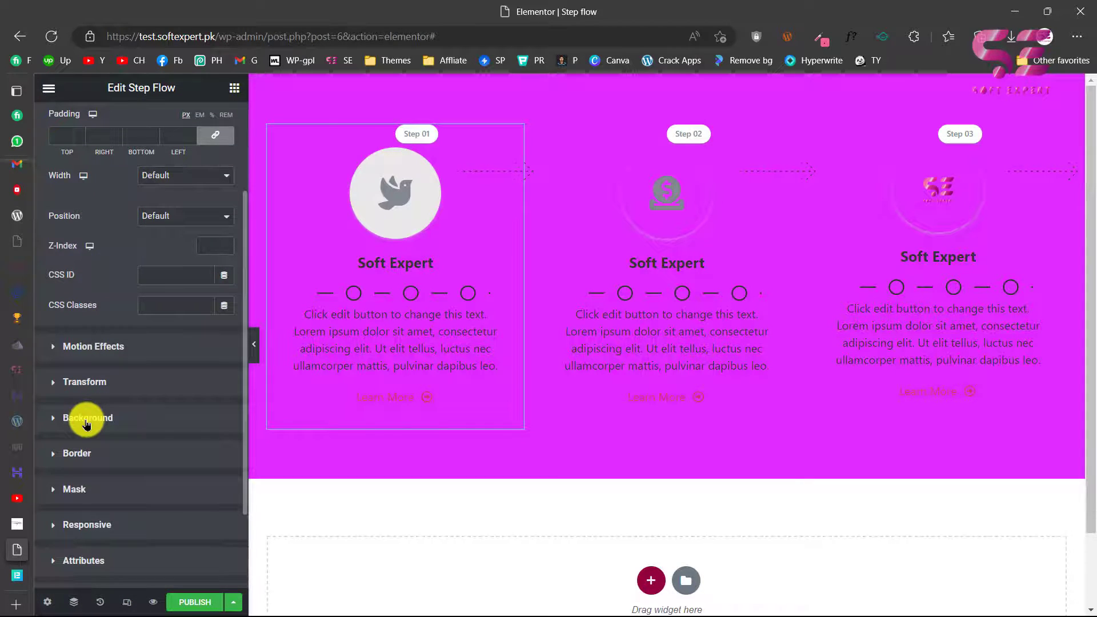
{"action": "left_click", "coordinate": [86, 420]}
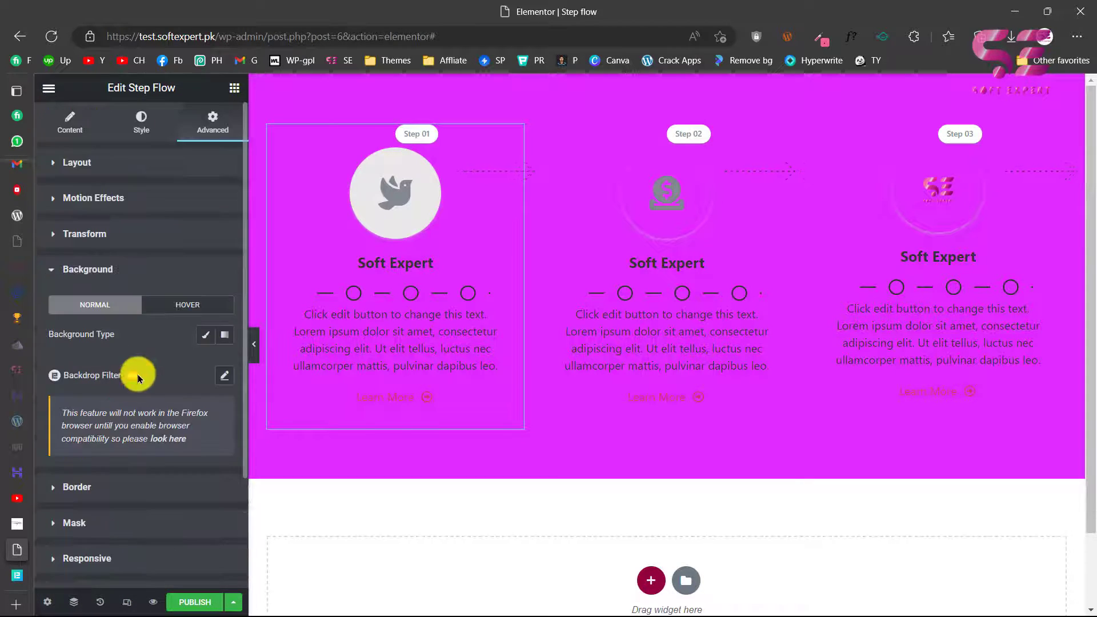
{"action": "left_click", "coordinate": [205, 336]}
{"action": "left_click", "coordinate": [230, 365]}
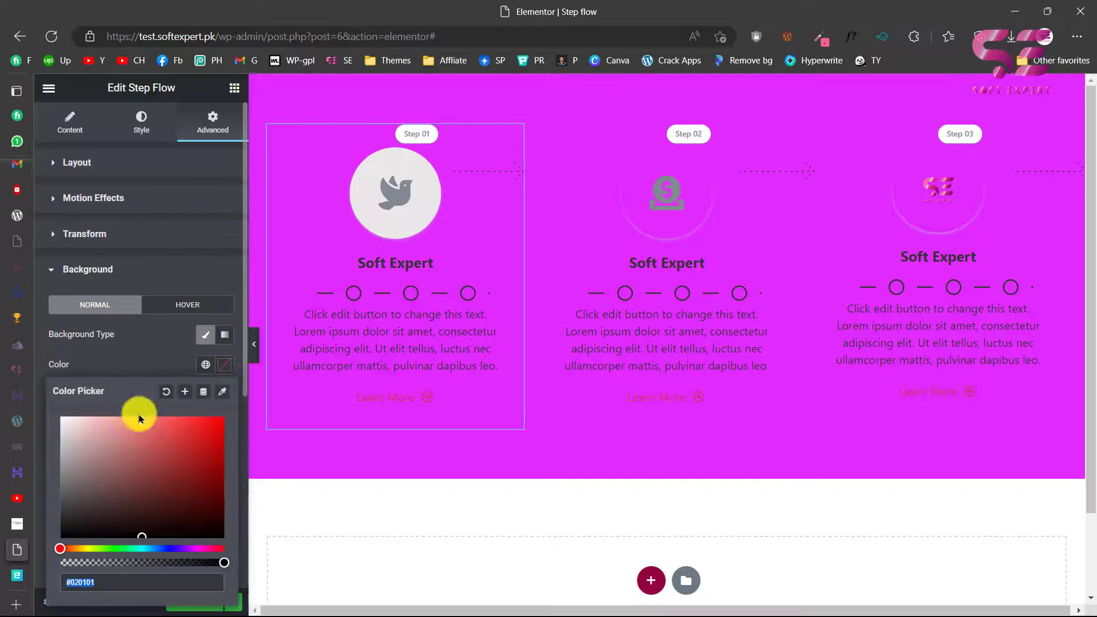
{"action": "left_click_drag", "start_coordinate": [137, 417], "coordinate": [42, 408]}
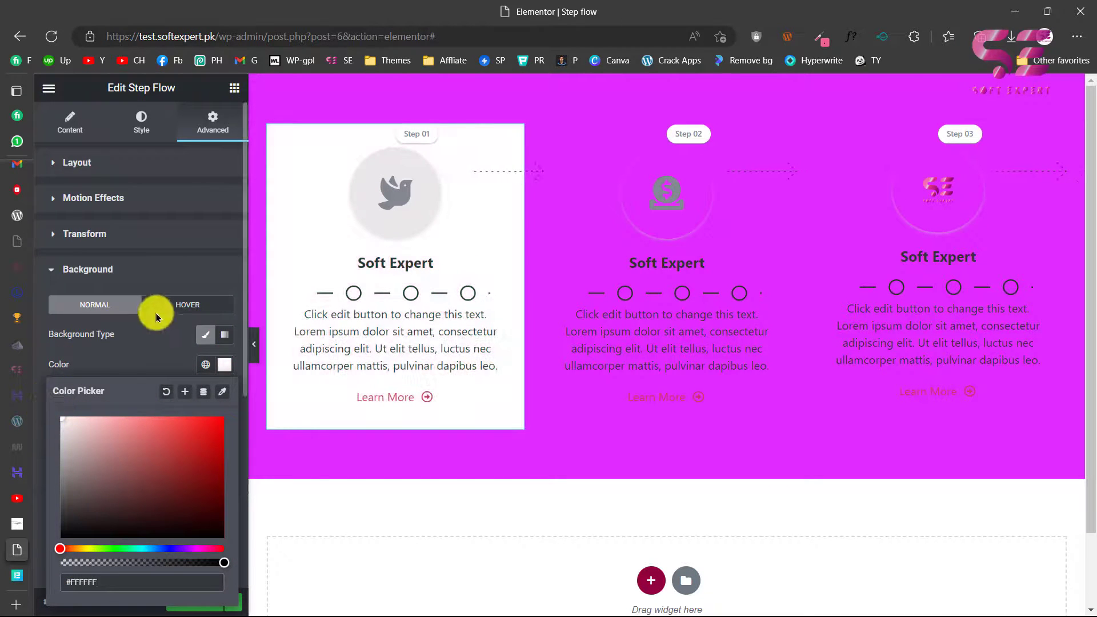
{"action": "left_click", "coordinate": [157, 339]}
Step: Set the Step 01 widget's border radius to 10 px on all corners
{"action": "scroll", "coordinate": [156, 338], "scroll_direction": "down", "scroll_amount": 4}
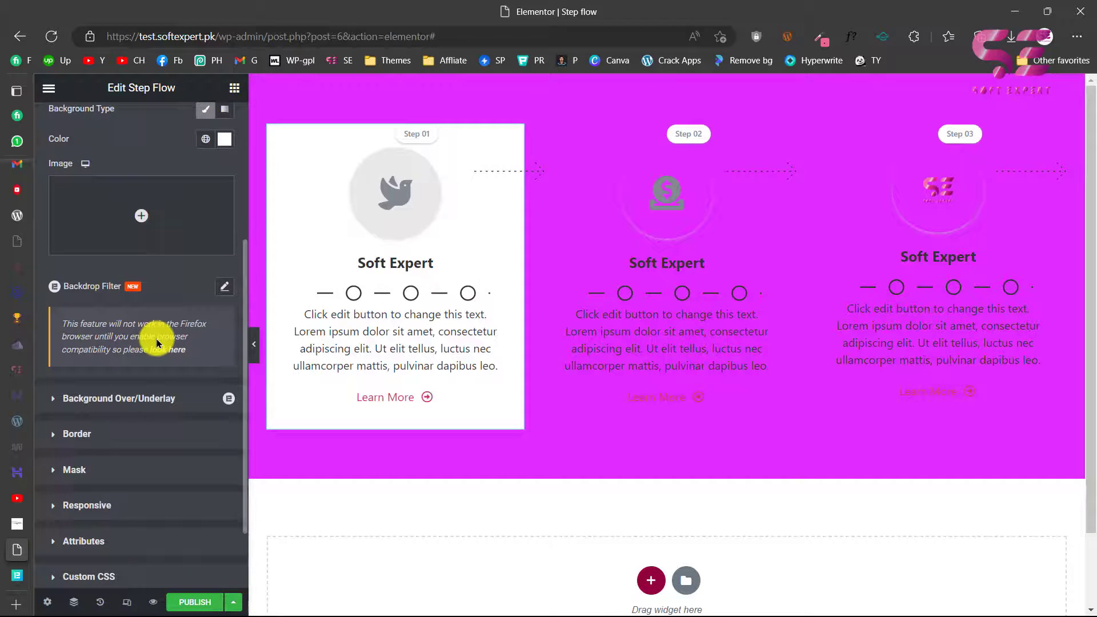
{"action": "left_click", "coordinate": [108, 444]}
{"action": "scroll", "coordinate": [108, 441], "scroll_direction": "down", "scroll_amount": 3}
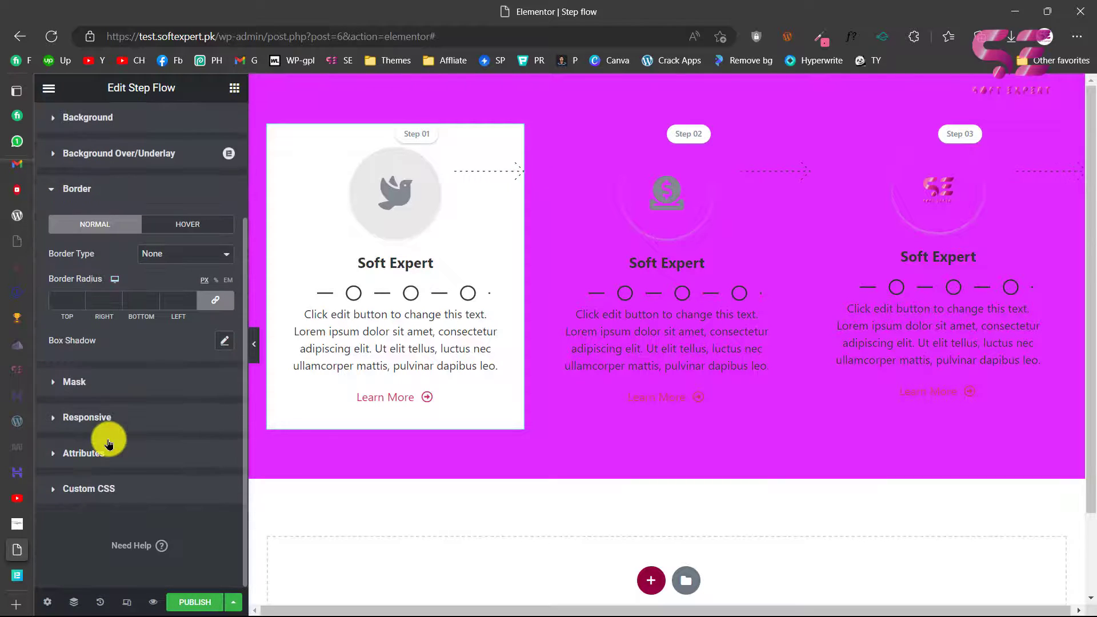
{"action": "left_click", "coordinate": [168, 299]}
{"action": "type", "text": "10"}
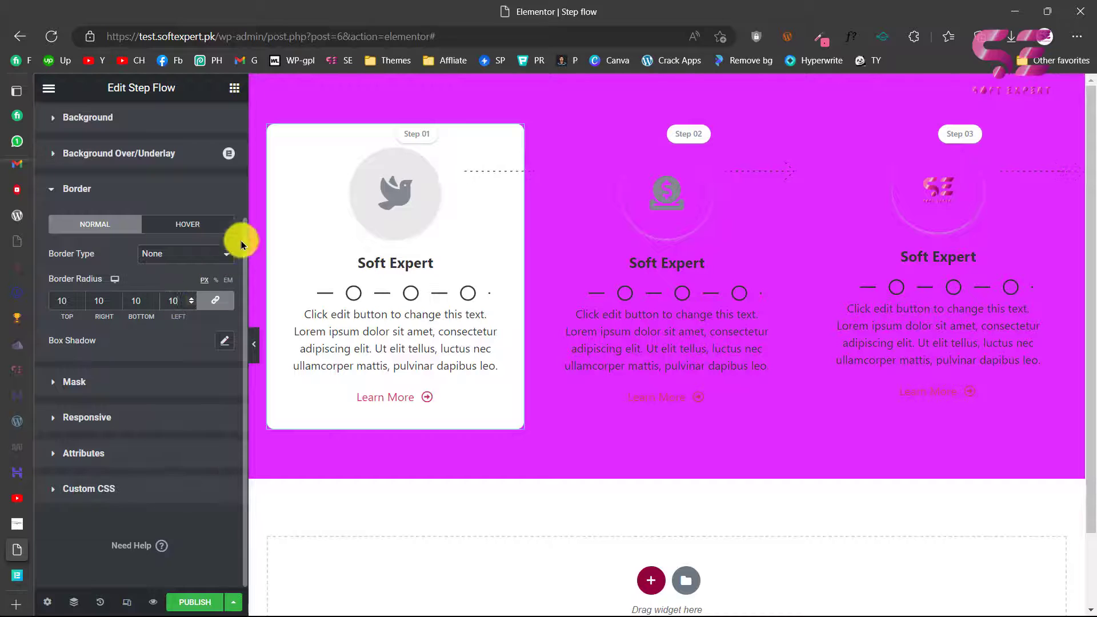
Step: Copy the Step 01 widget and paste its style onto the Step 02 and Step 03 widgets
{"action": "left_click", "coordinate": [319, 147]}
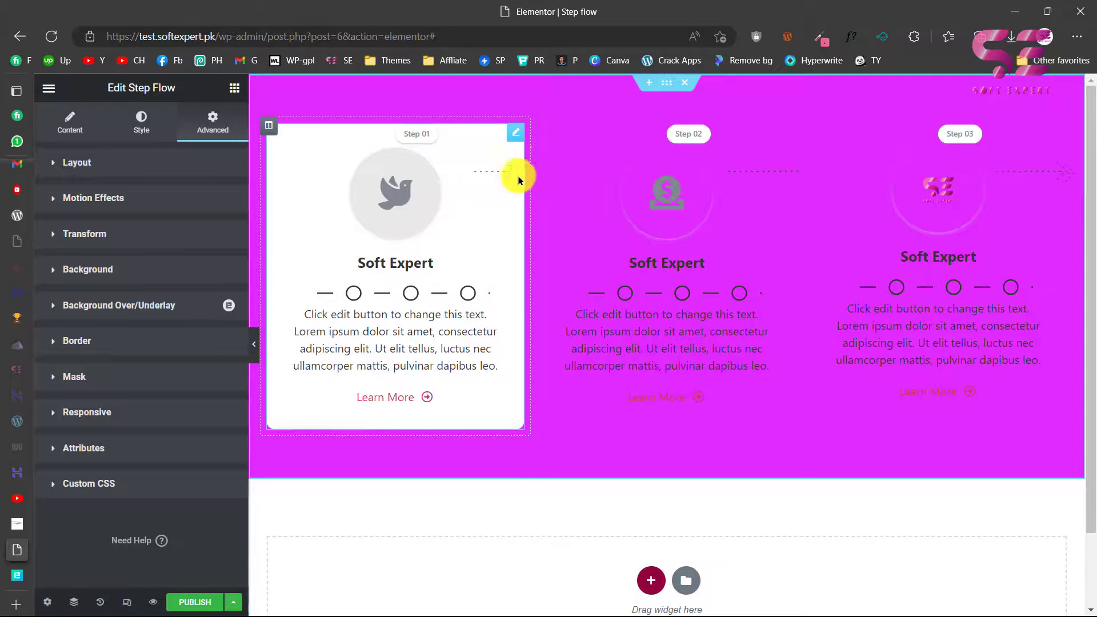
{"action": "right_click", "coordinate": [518, 136]}
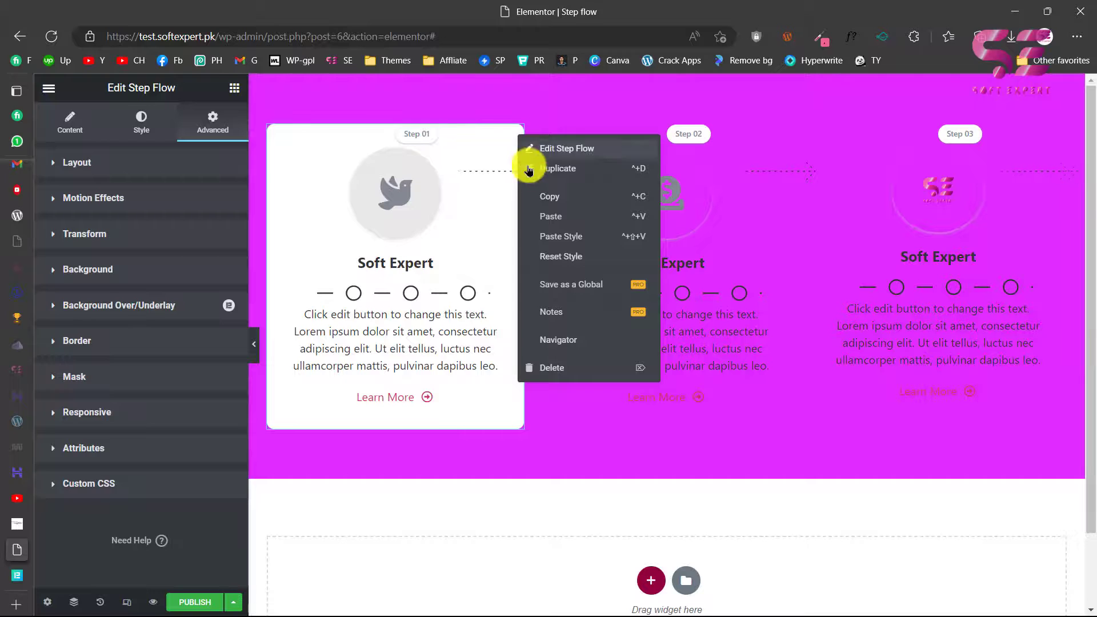
{"action": "left_click", "coordinate": [537, 196]}
{"action": "right_click", "coordinate": [782, 138]}
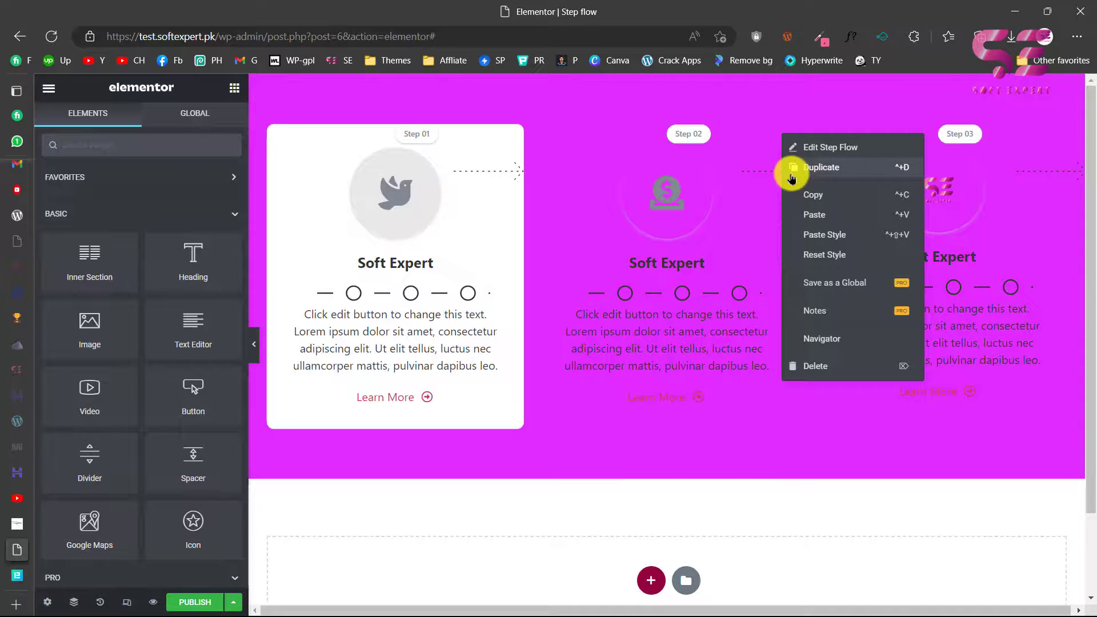
{"action": "left_click", "coordinate": [802, 237]}
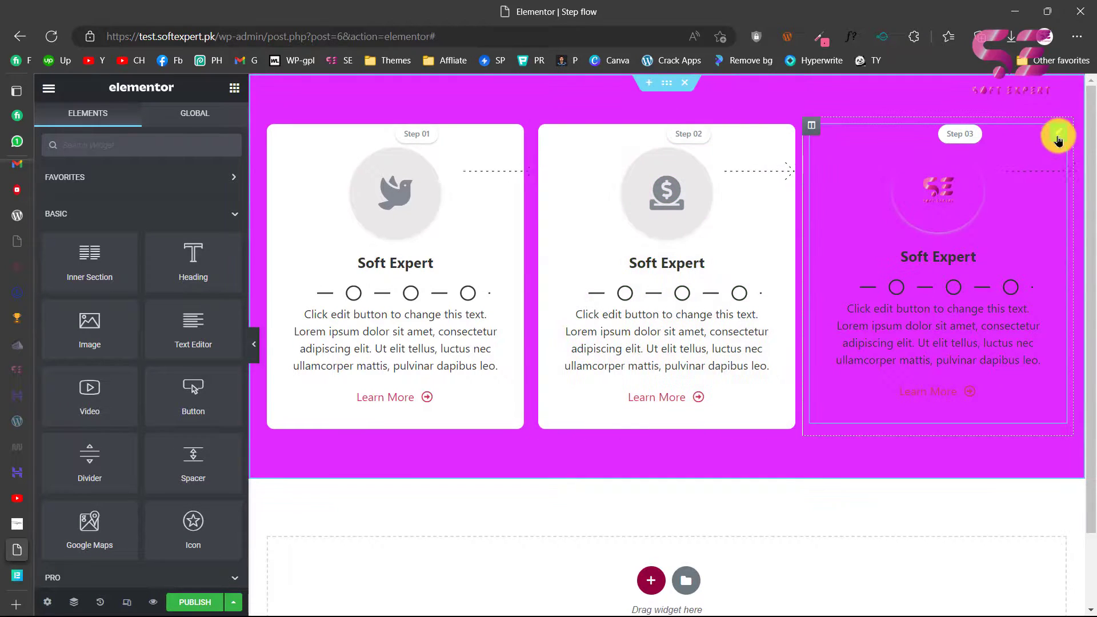
{"action": "right_click", "coordinate": [1058, 140]}
{"action": "left_click", "coordinate": [1027, 237]}
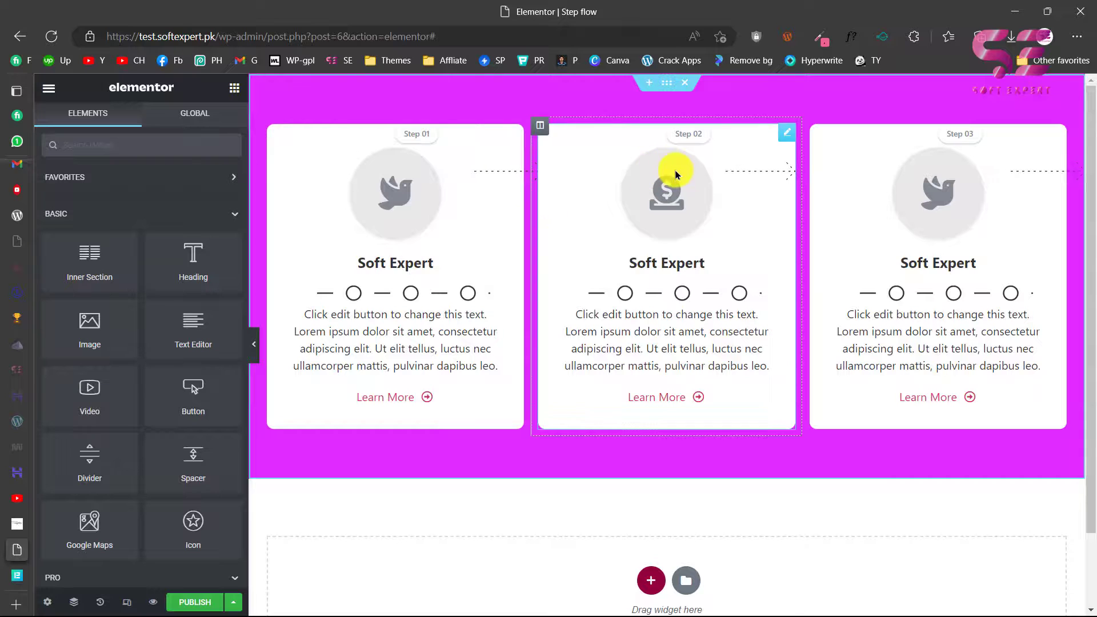
Step: Switch to the Element Pack Step Flow demo page and look through its demo layouts from Demo 01 to Demo 08
{"action": "key", "text": "ctrl+Tab"}
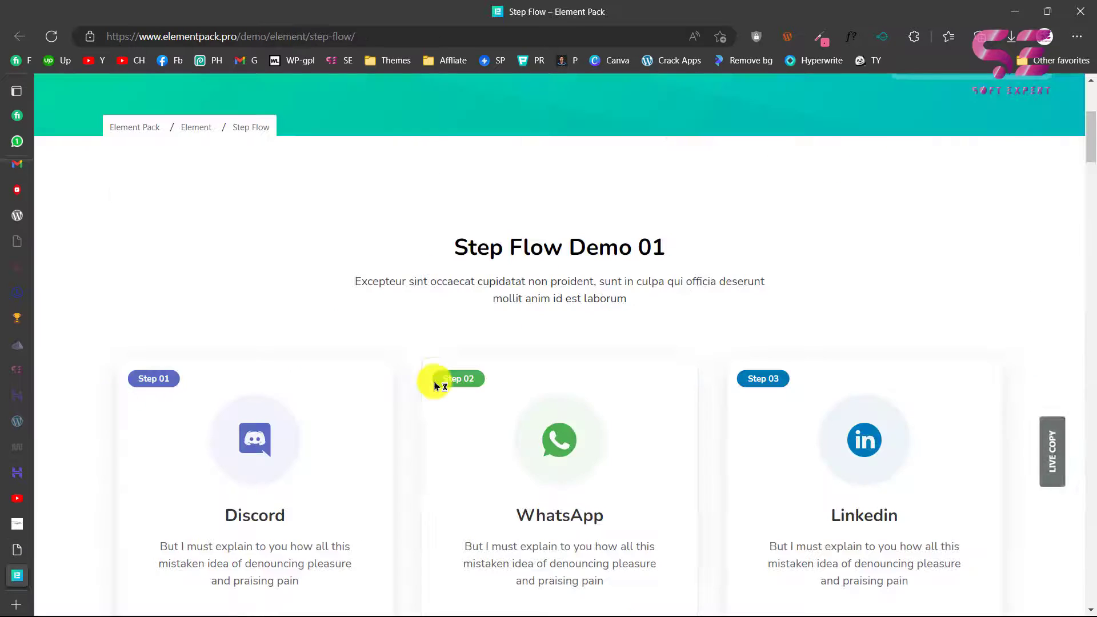
{"action": "scroll", "coordinate": [435, 382], "scroll_direction": "down", "scroll_amount": 2}
{"action": "scroll", "coordinate": [544, 369], "scroll_direction": "down", "scroll_amount": 15}
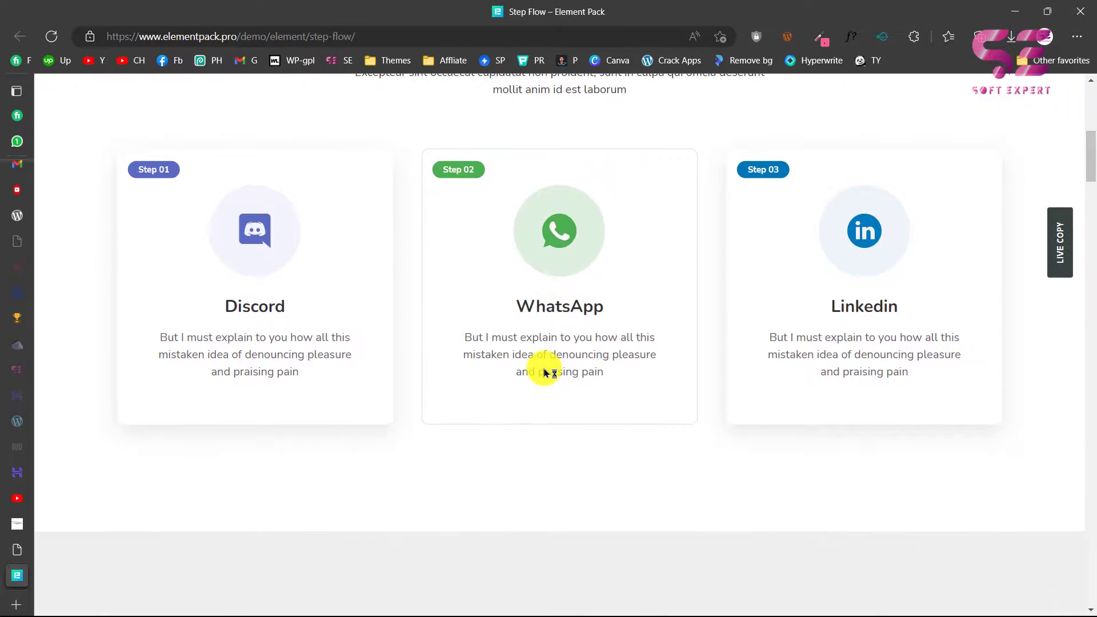
{"action": "scroll", "coordinate": [544, 371], "scroll_direction": "down", "scroll_amount": 15}
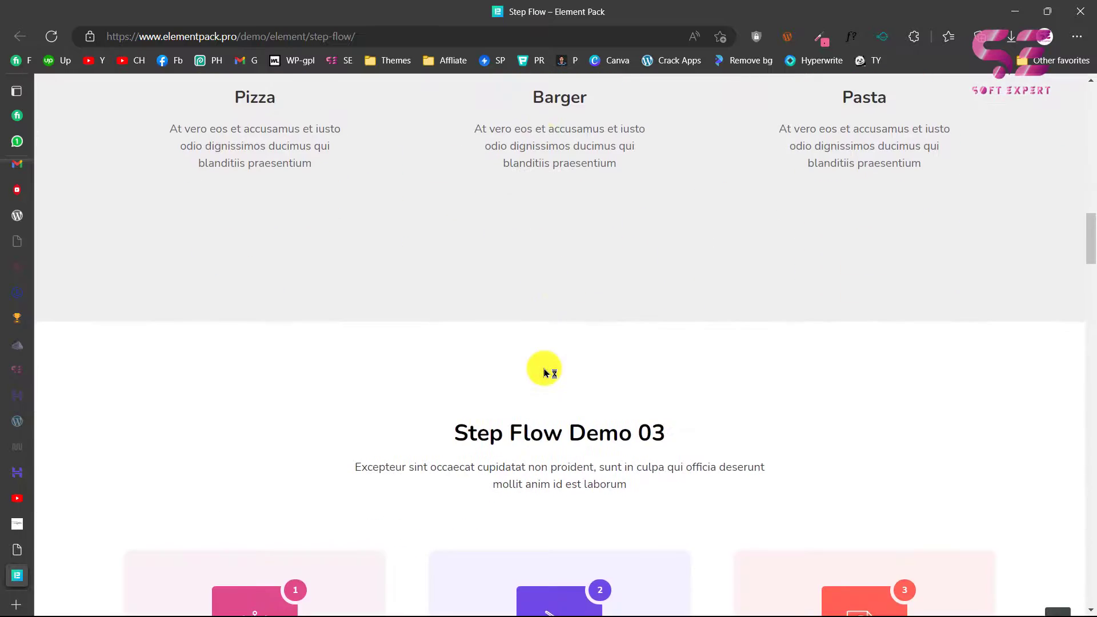
{"action": "scroll", "coordinate": [545, 372], "scroll_direction": "down", "scroll_amount": 15}
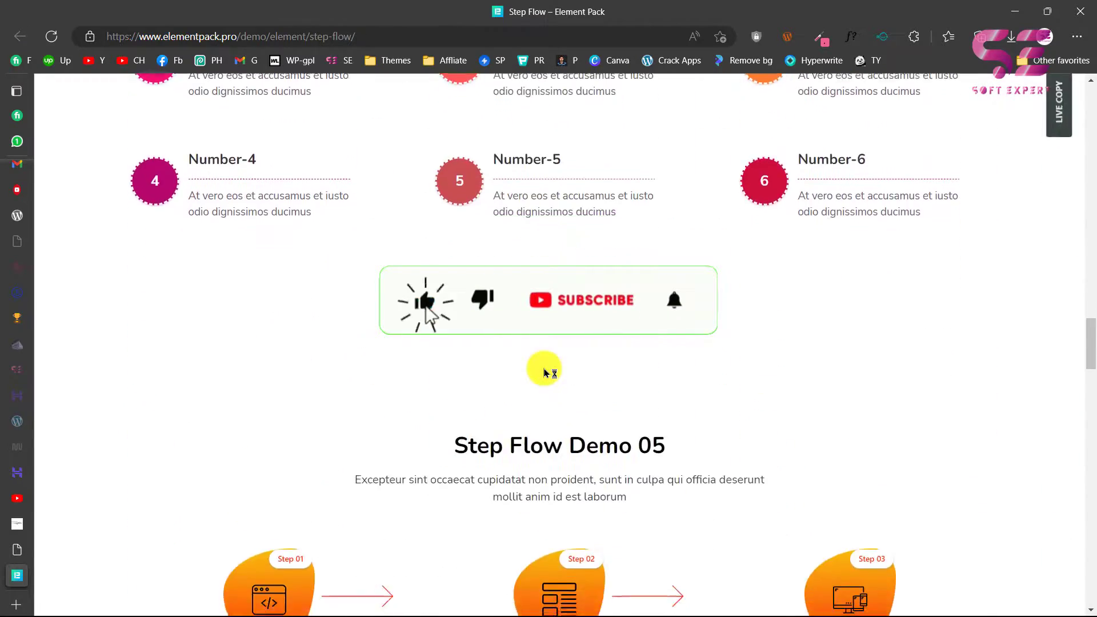
{"action": "scroll", "coordinate": [544, 372], "scroll_direction": "down", "scroll_amount": 10}
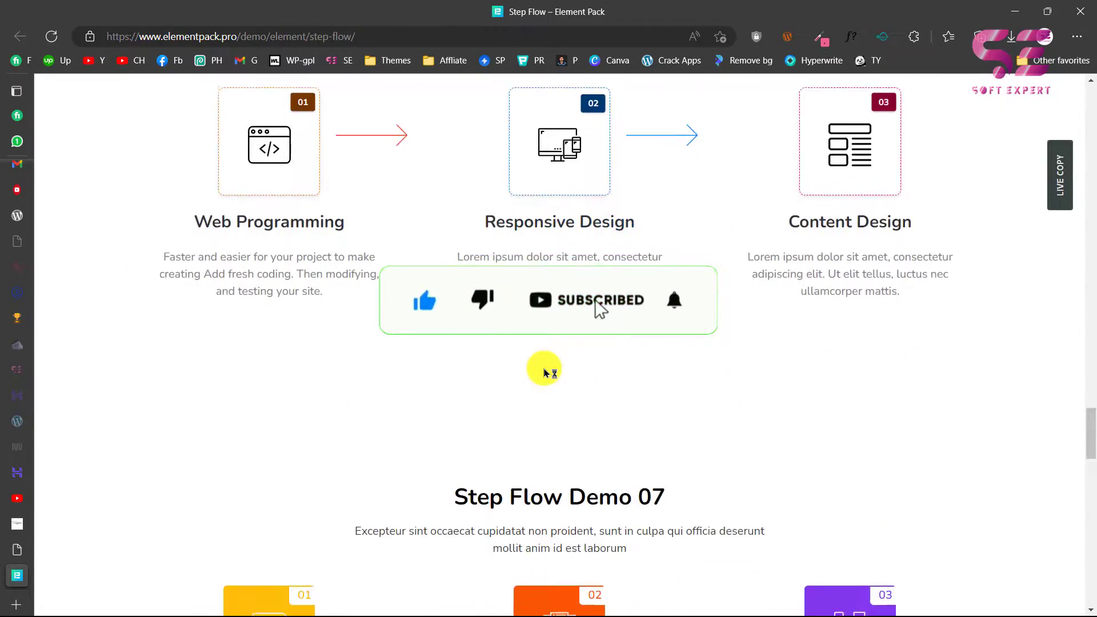
{"action": "scroll", "coordinate": [545, 372], "scroll_direction": "up", "scroll_amount": 4}
{"action": "scroll", "coordinate": [545, 372], "scroll_direction": "down", "scroll_amount": 10}
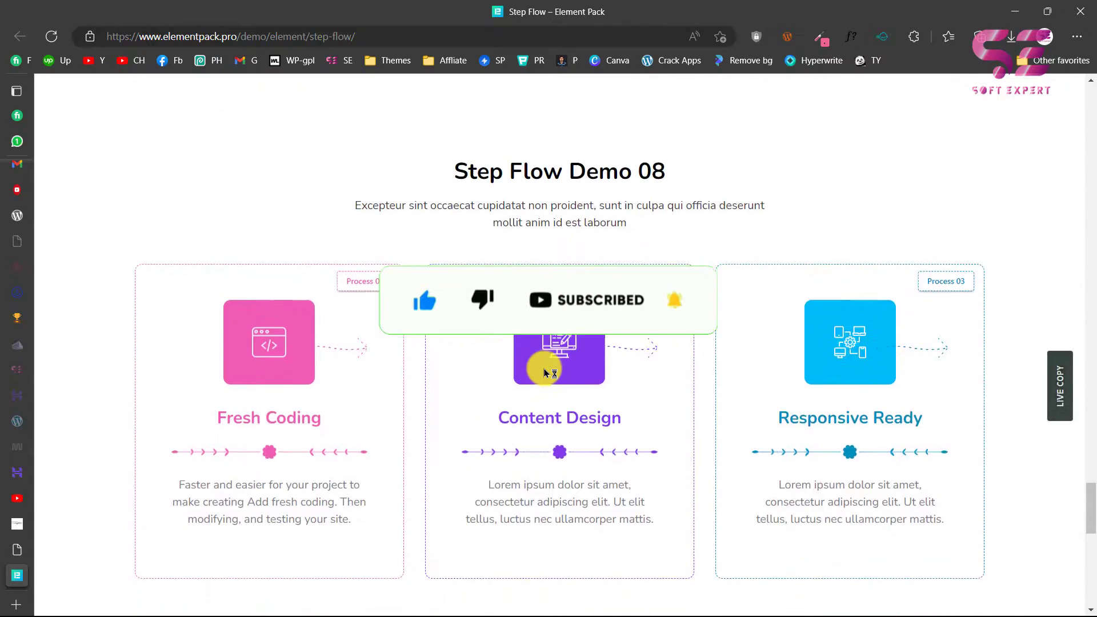